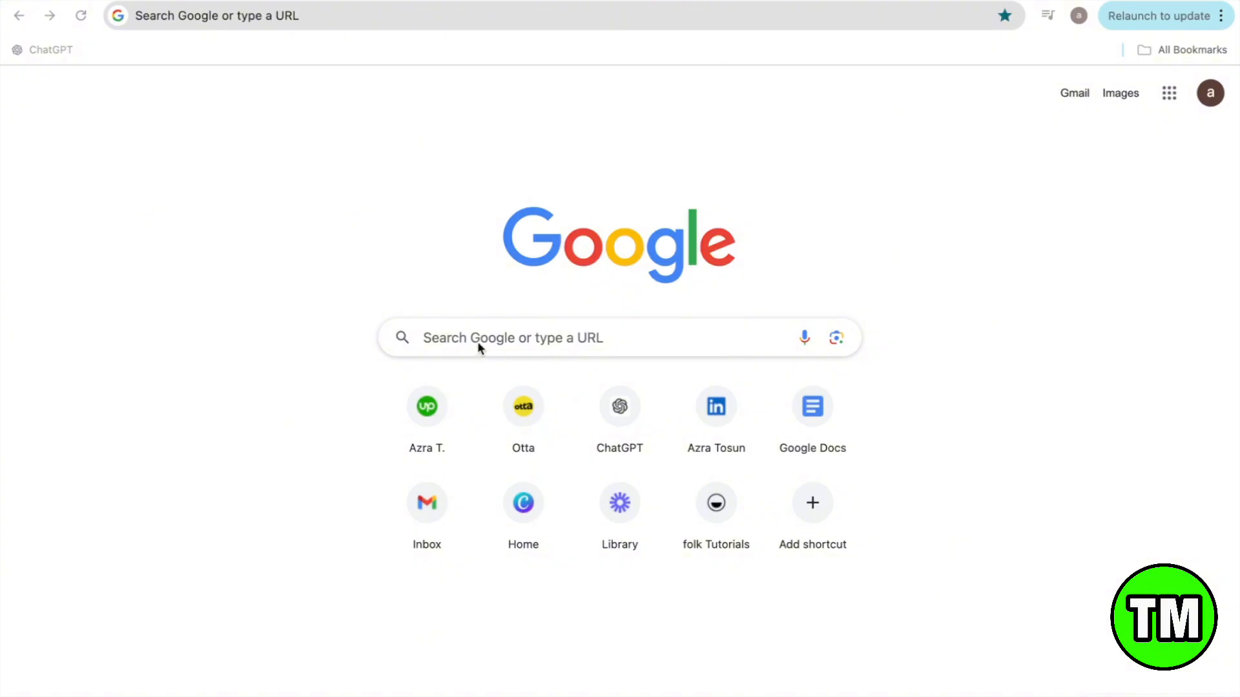
Step: Search Google for "chrome web store" and open the store's Extensions section
click(478, 341)
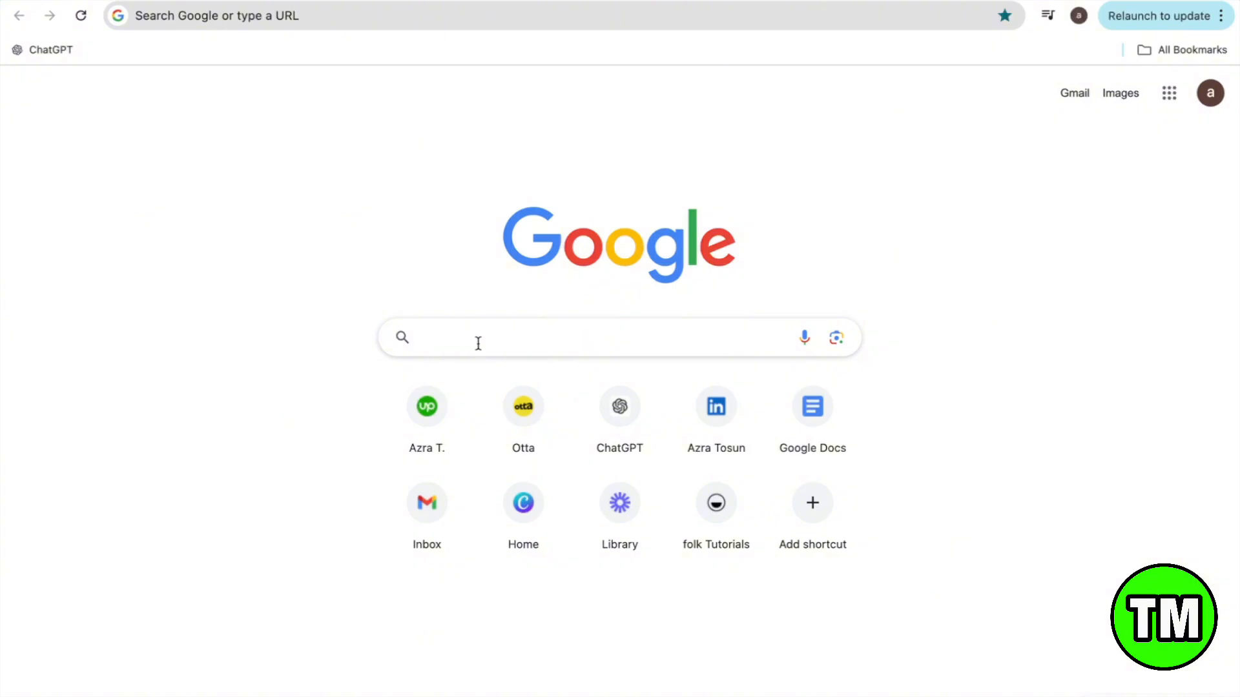
text(chrome web store)
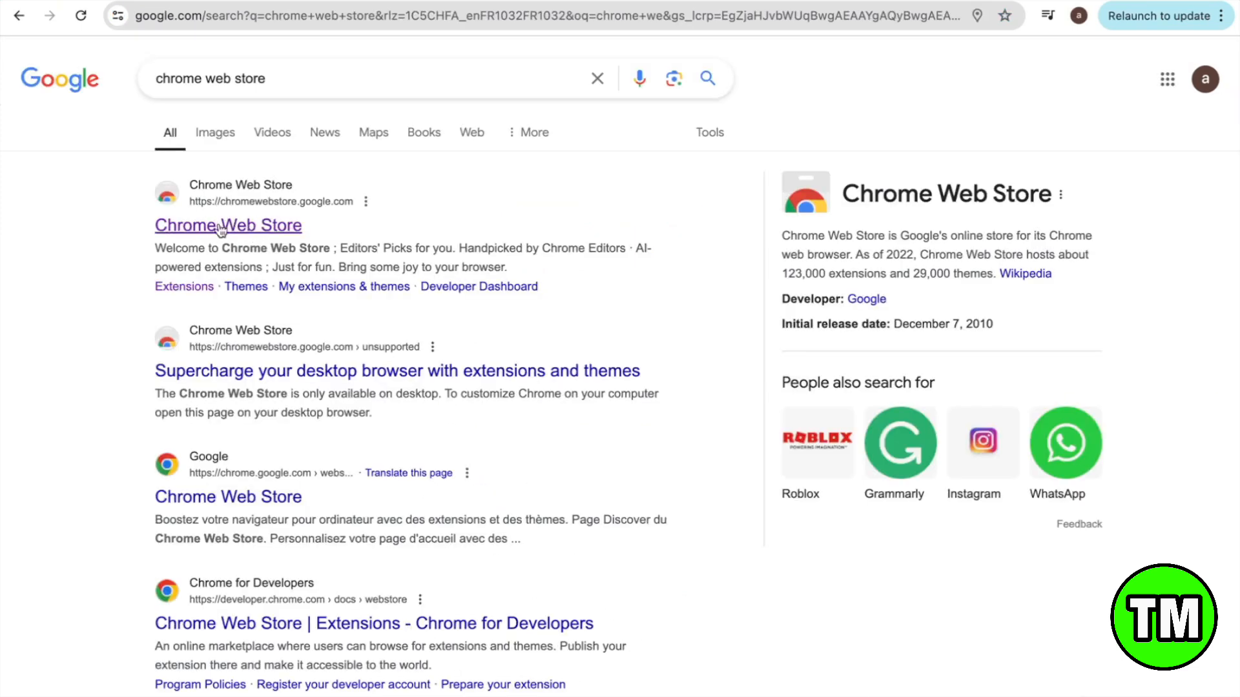
click(217, 226)
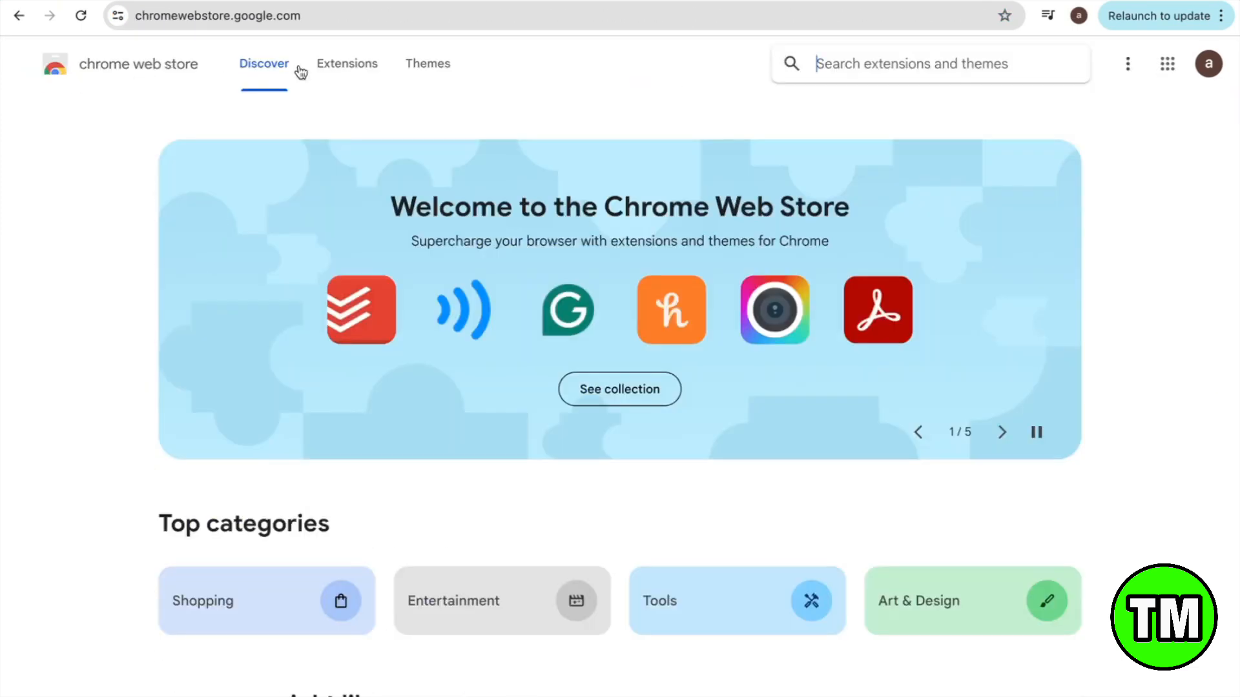
click(347, 71)
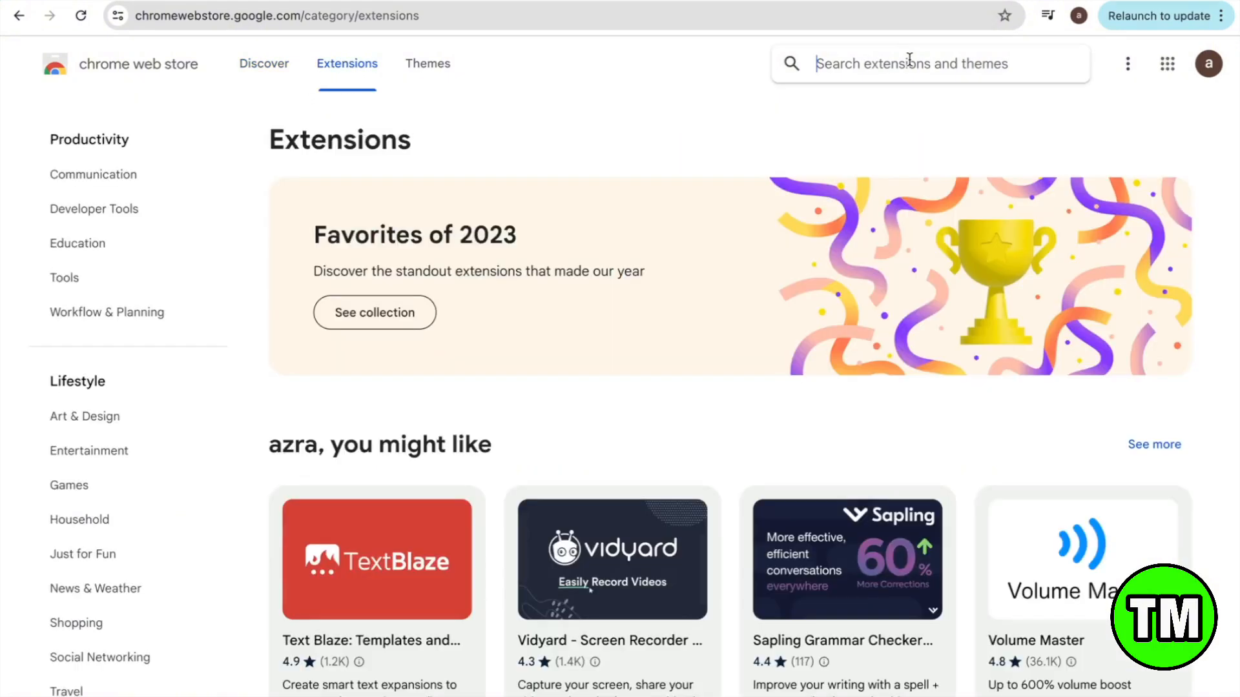
Step: Search the Chrome Web Store for "gmail templates"
click(909, 61)
text(gmail templates)
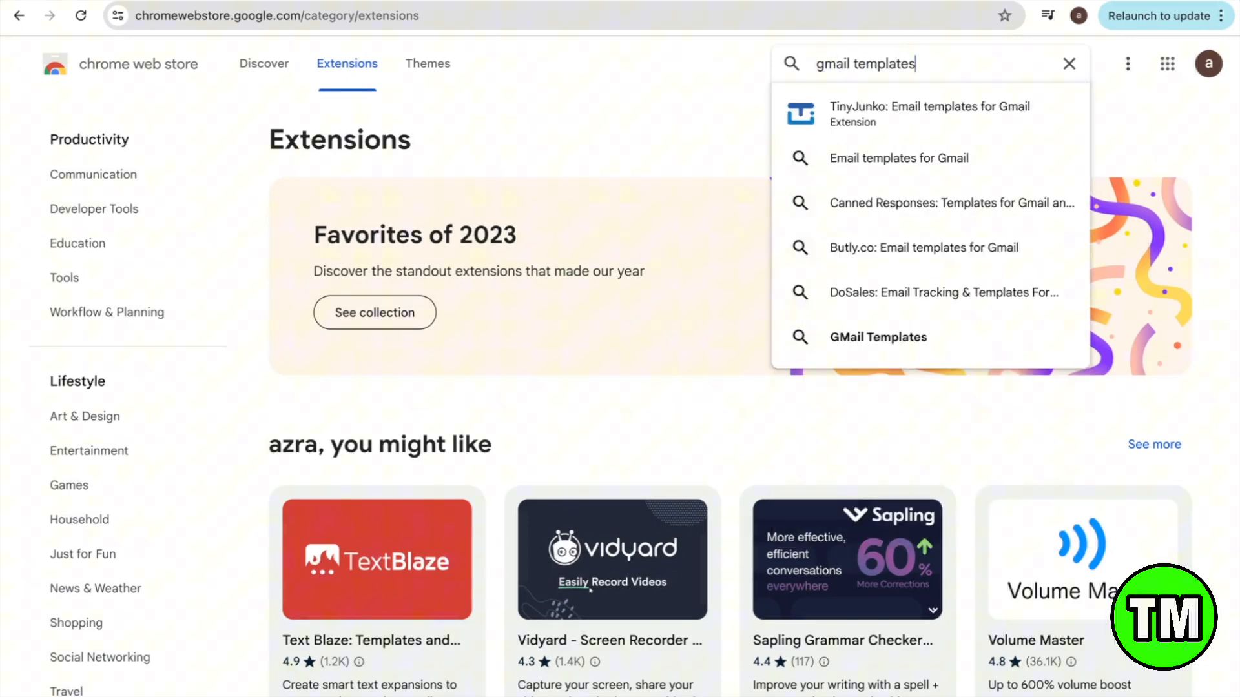
key(Return)
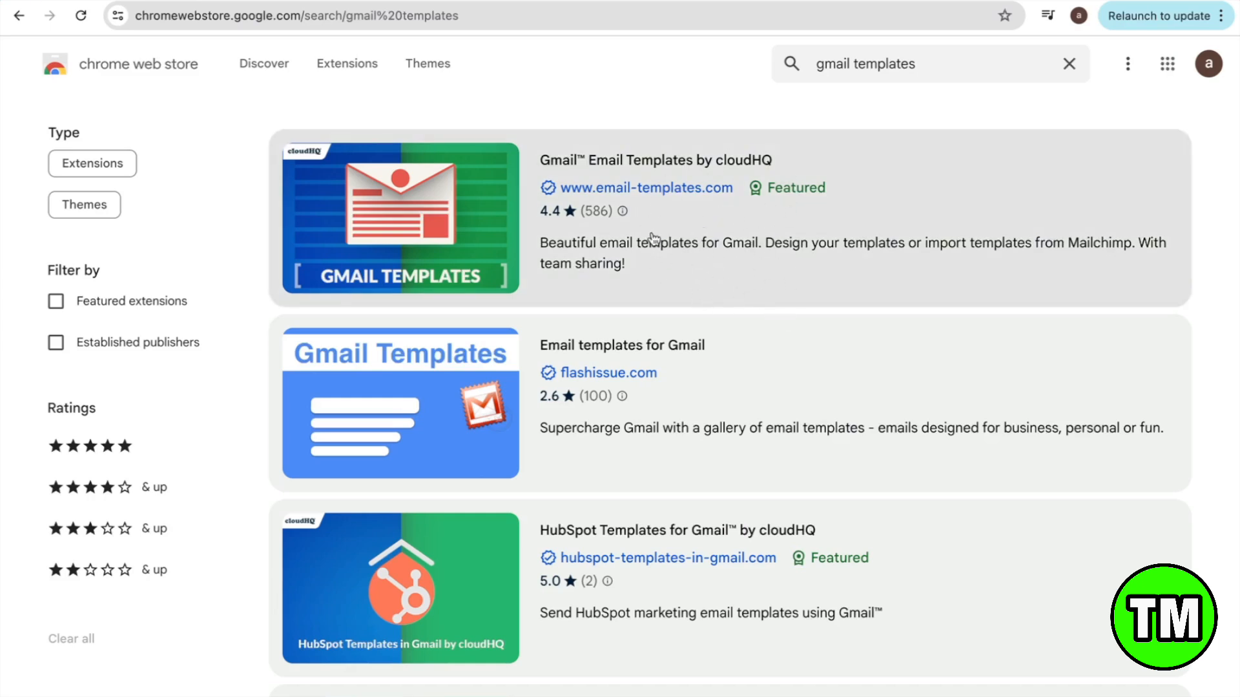
Step: Install the Gmail Email Templates by cloudHQ extension in Chrome
click(698, 230)
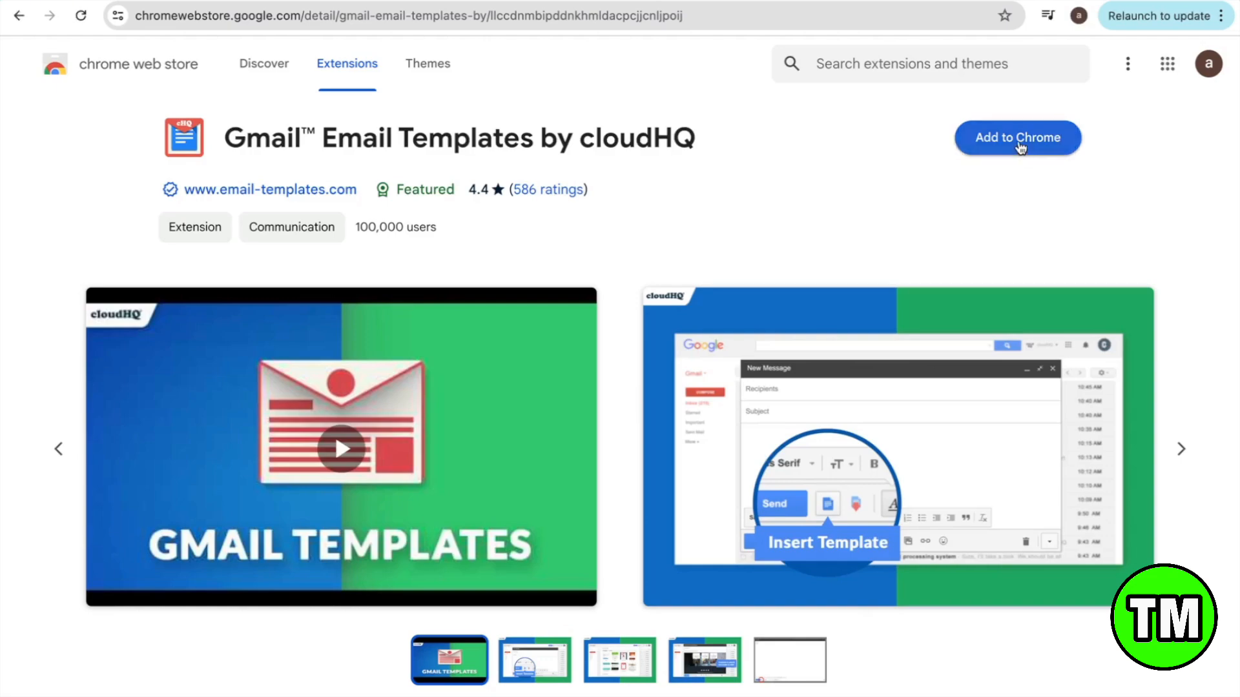
click(1022, 150)
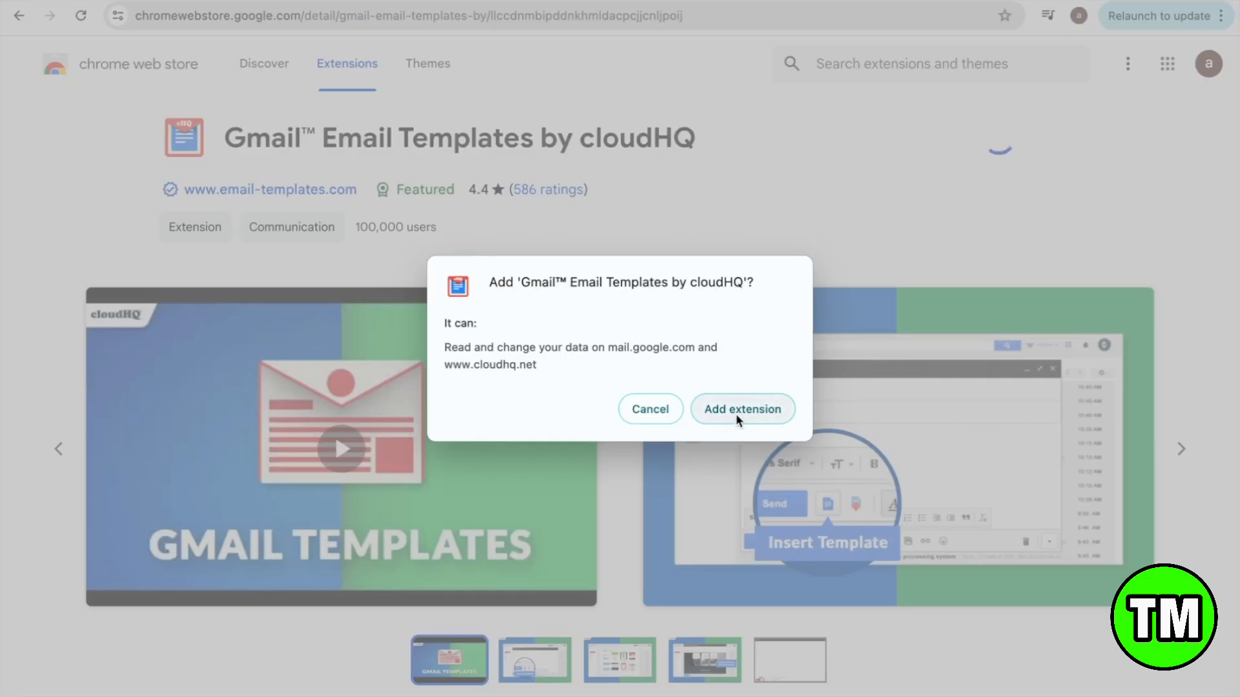
click(739, 413)
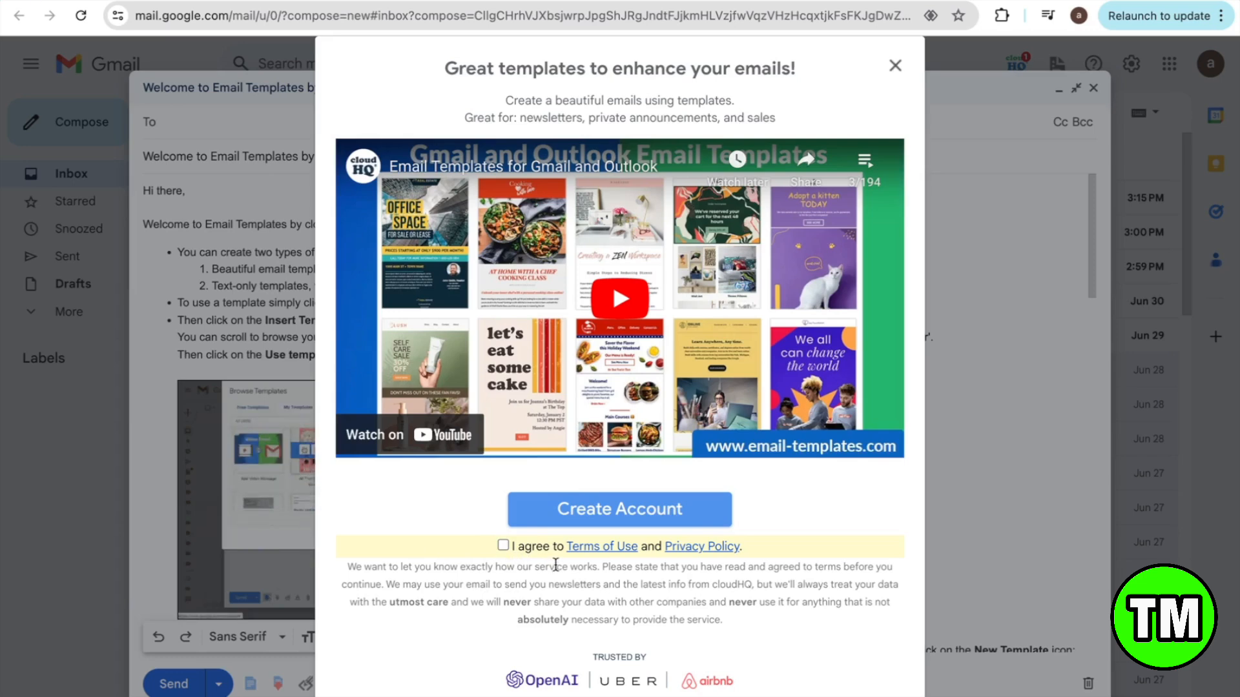
Step: Create the cloudHQ account by agreeing to its terms, signing in with the existing Google account and reviewing the access request
click(503, 546)
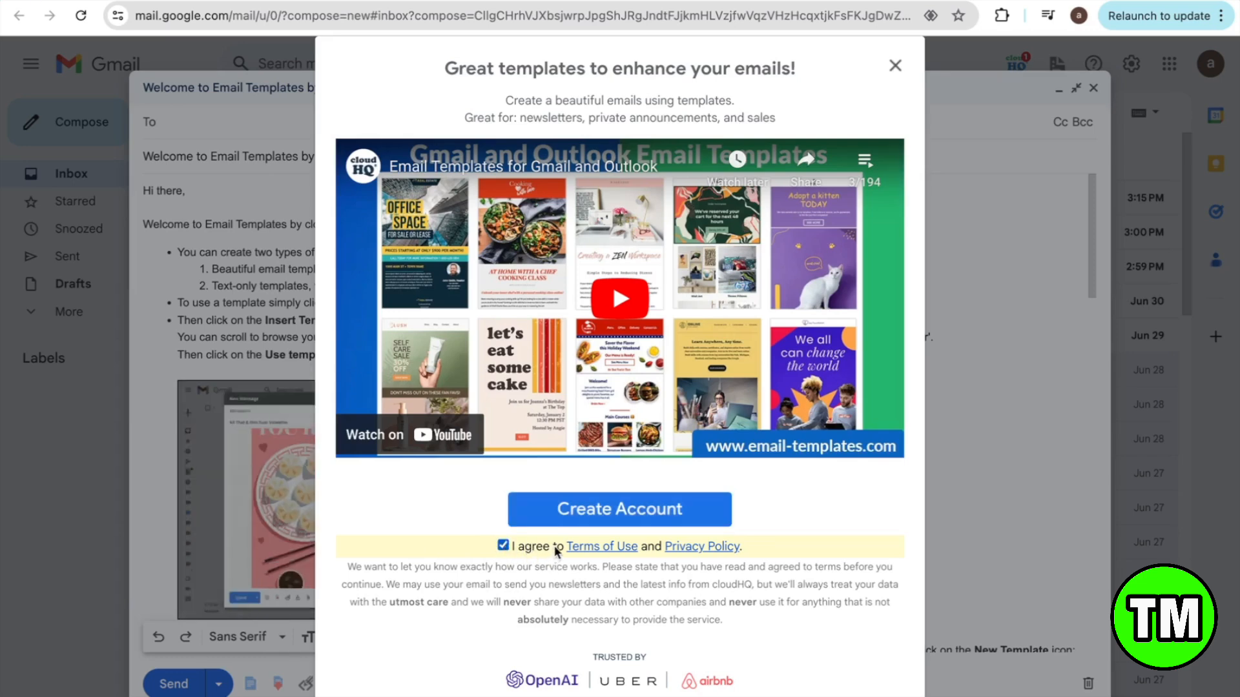
click(614, 516)
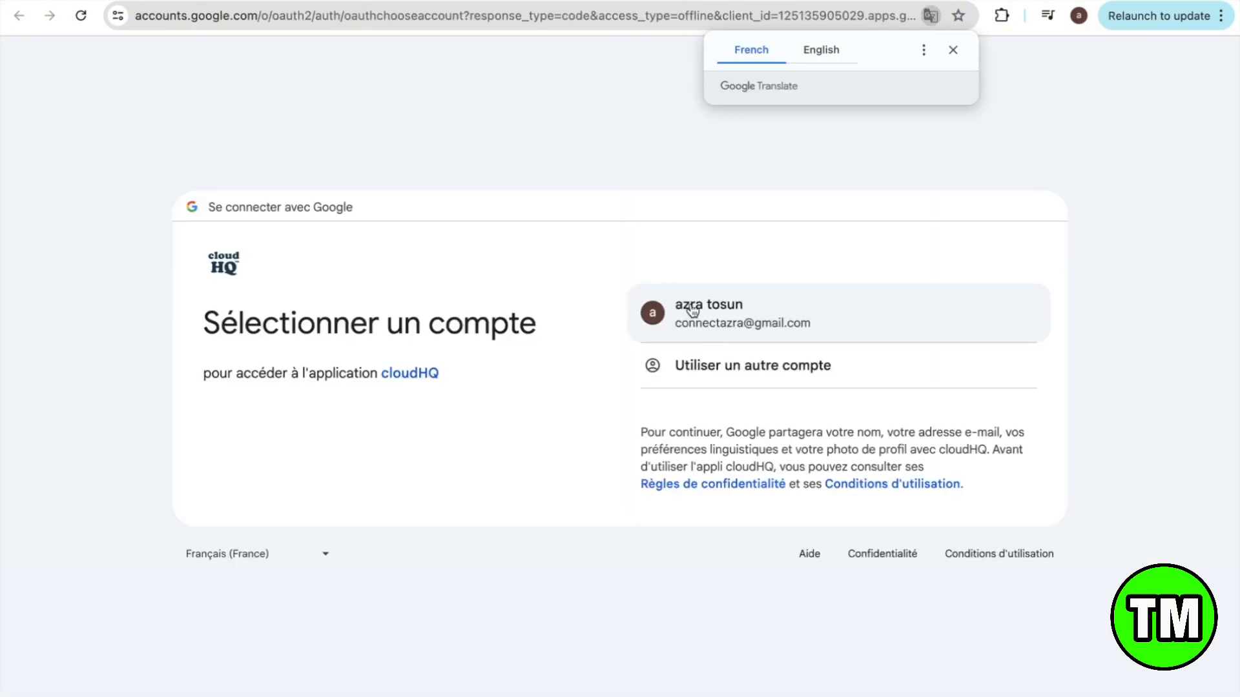
click(711, 324)
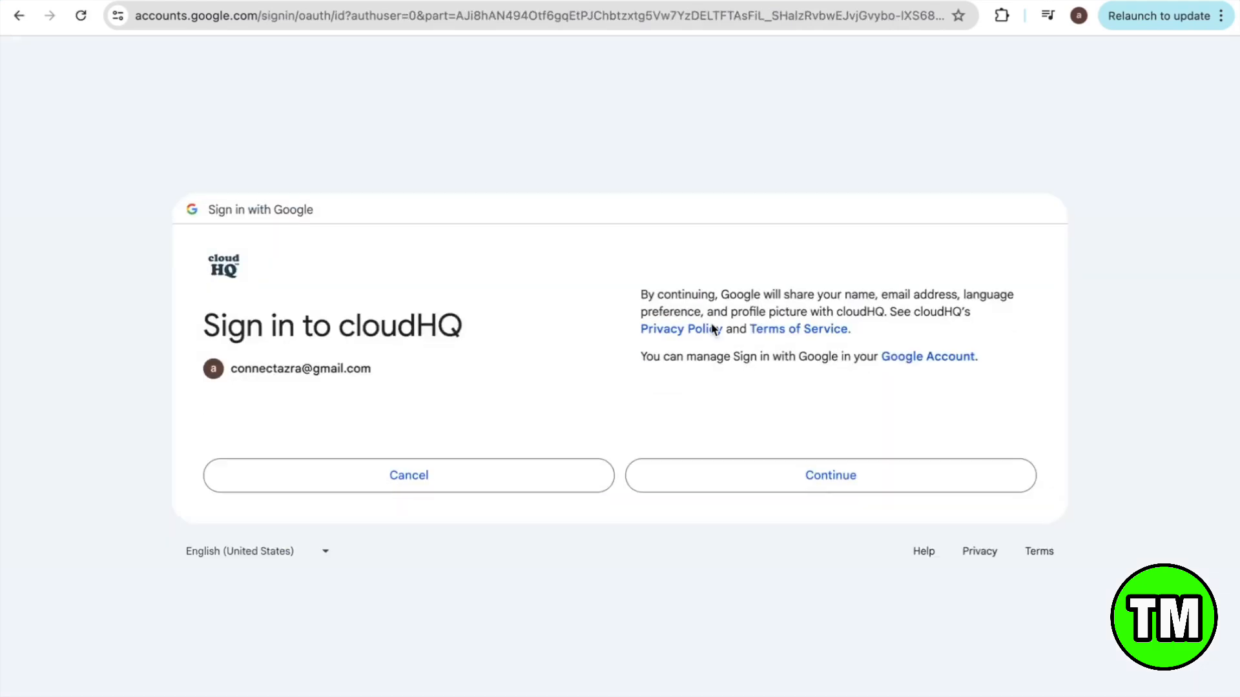
click(810, 481)
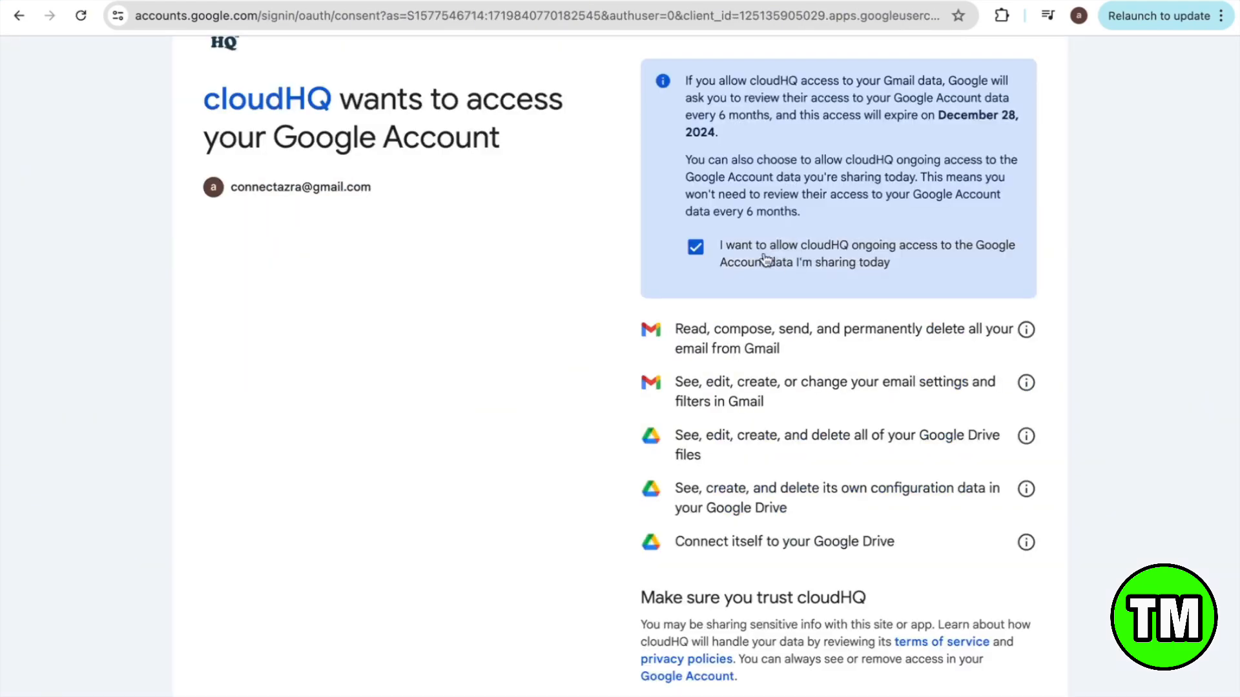
scroll(837, 253, down, 5)
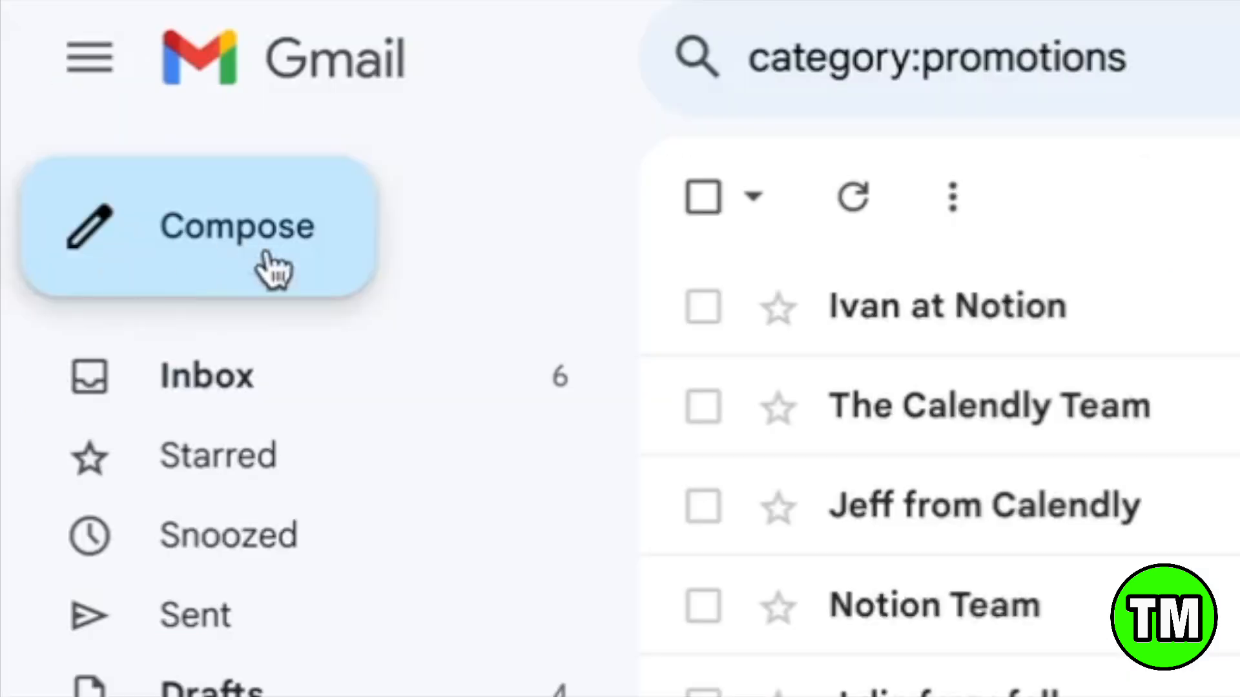
Step: Start a new Gmail message, close the duplicate compose window, and open the template browser
click(260, 212)
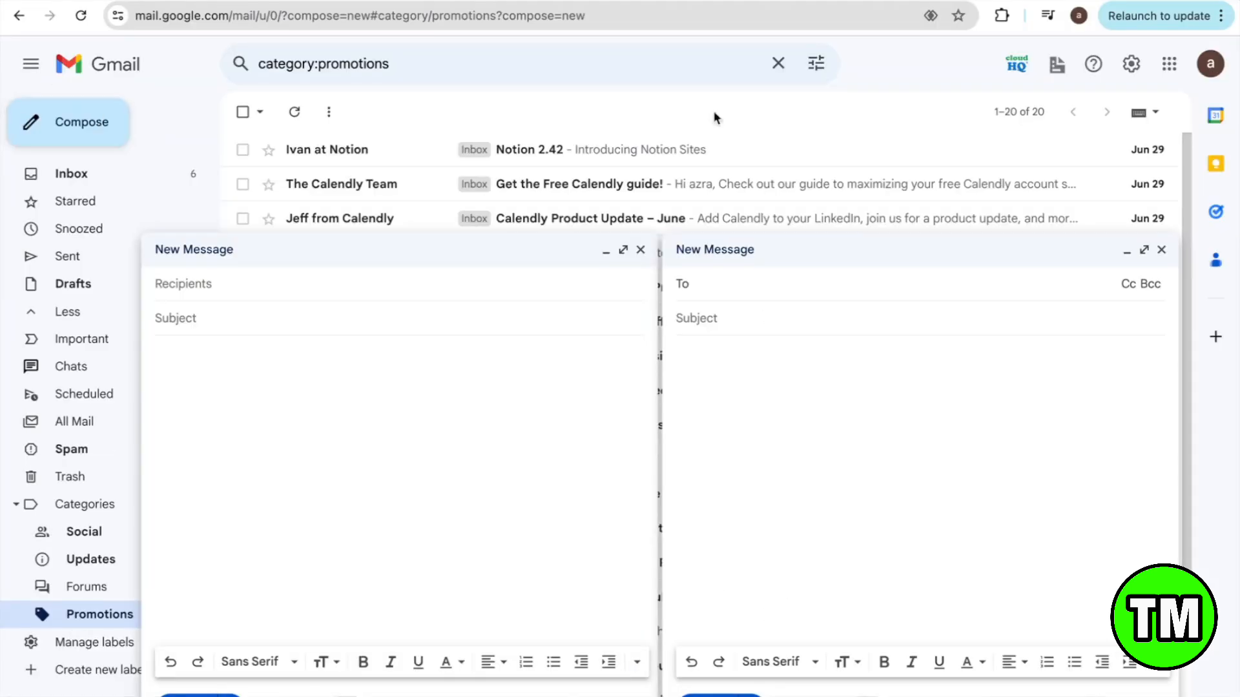
click(1161, 250)
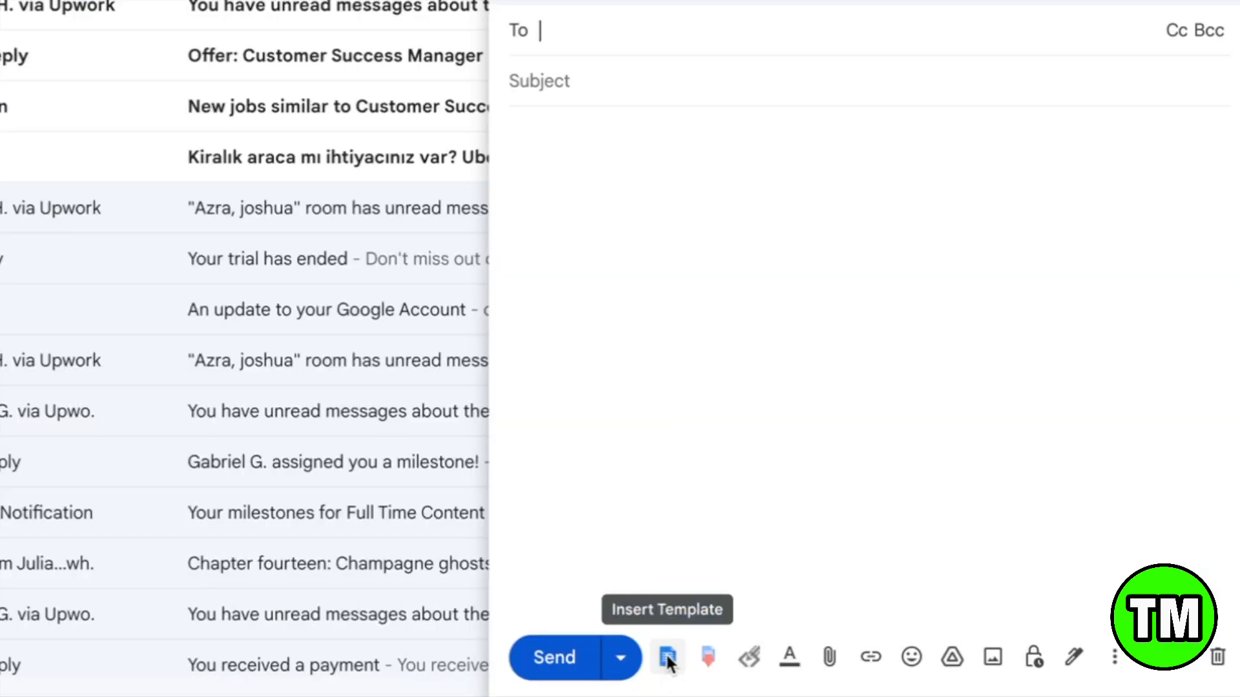
click(667, 657)
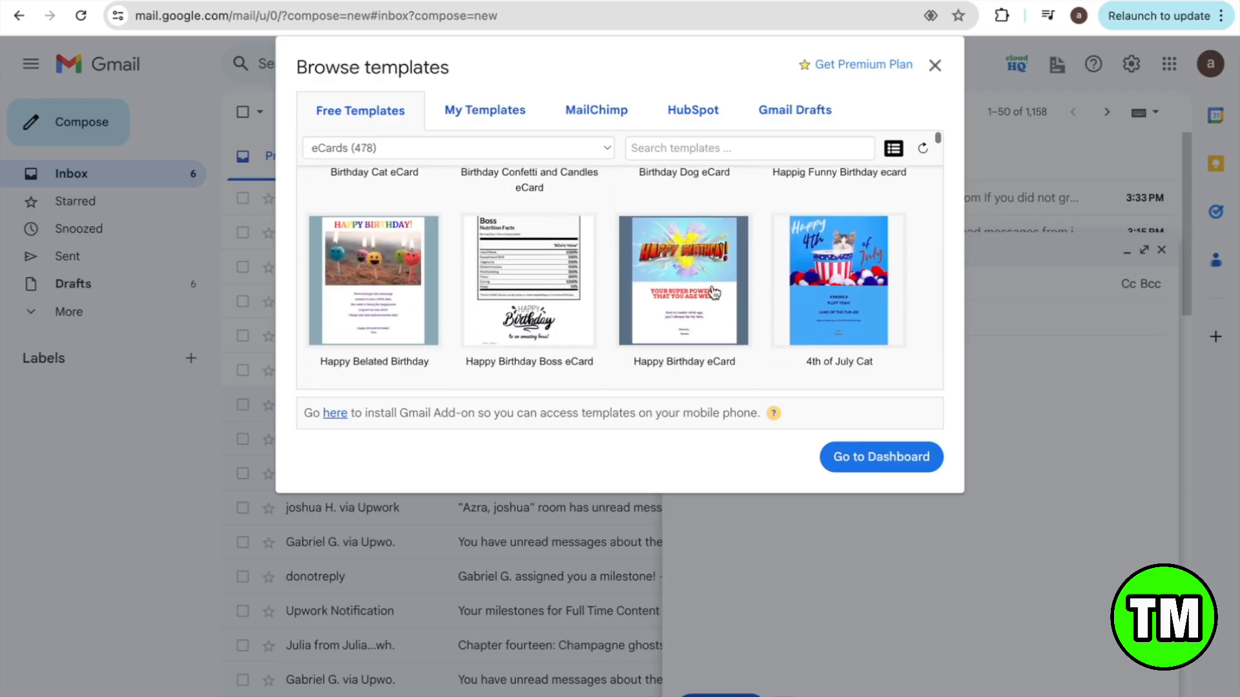
Step: Look through the eCards templates and switch the free template category to Holiday
scroll(713, 293, down, 10)
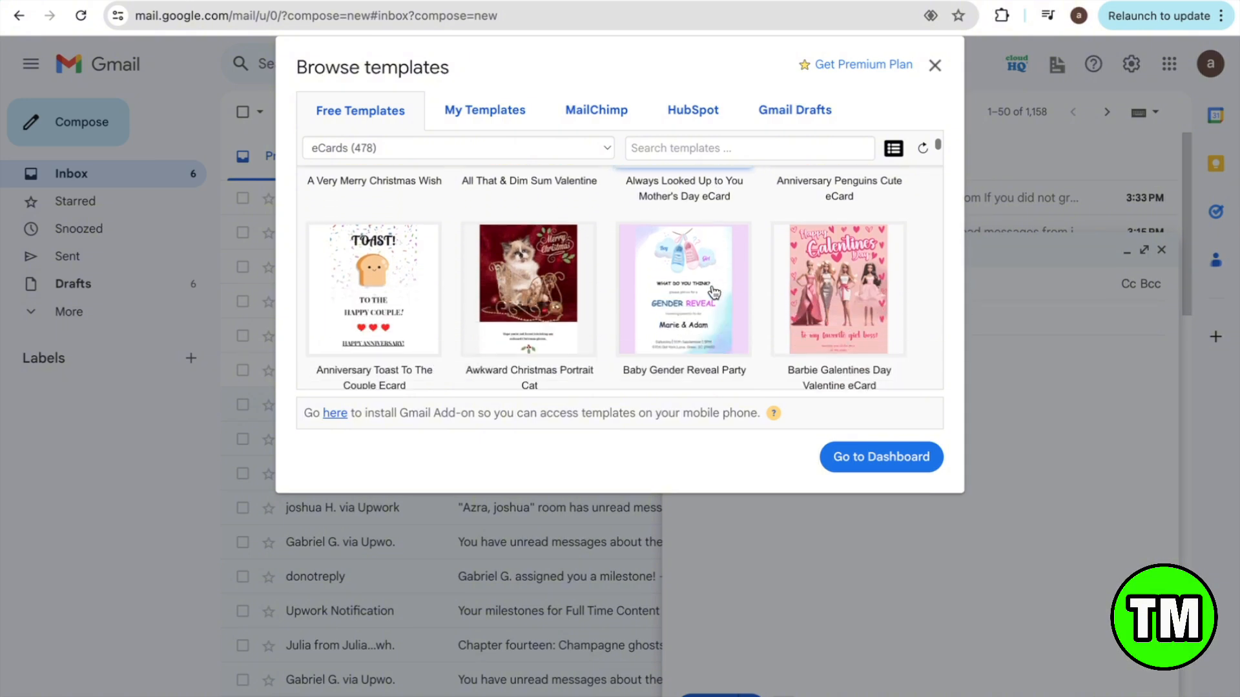
scroll(713, 292, down, 3)
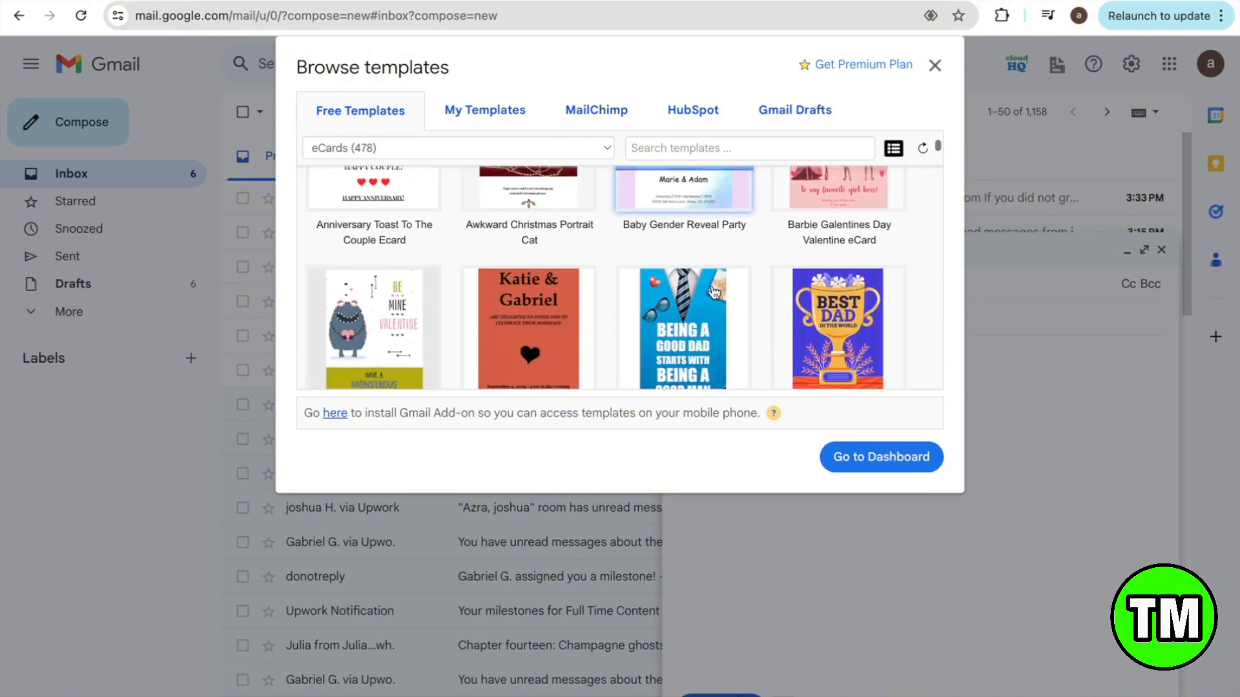
scroll(714, 293, down, 1)
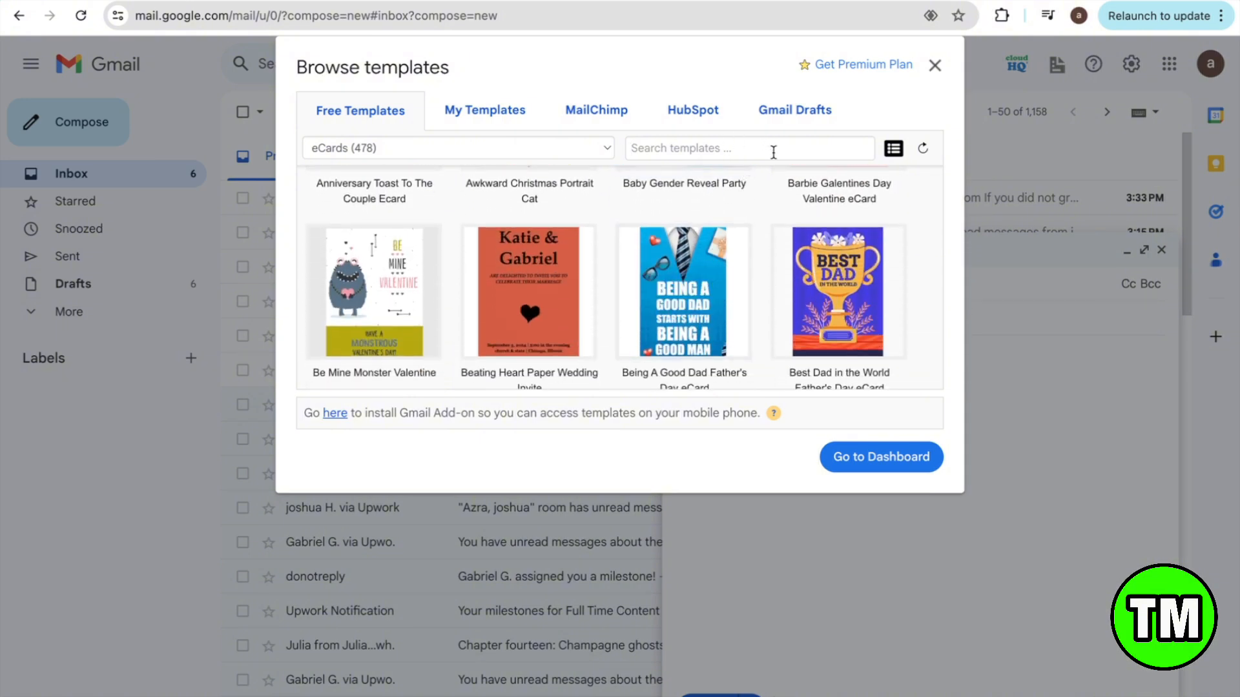
click(695, 149)
click(605, 148)
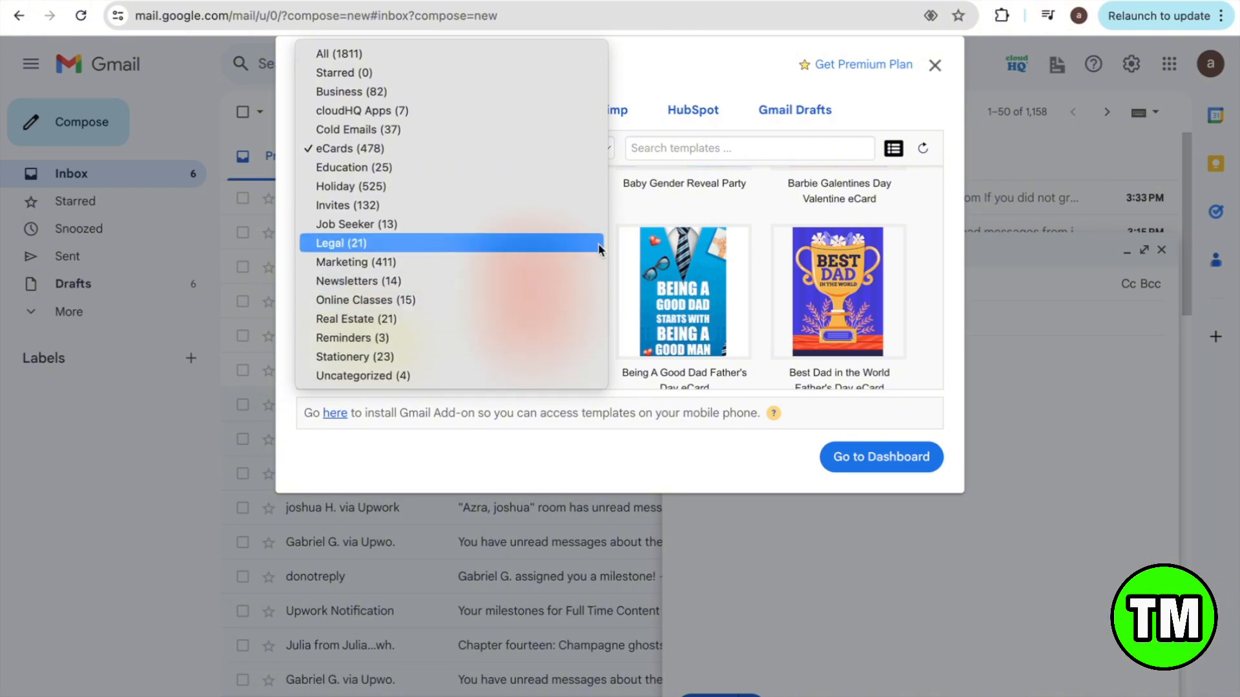
click(579, 184)
Step: Look through the Holiday templates and search them for "newsletter"
scroll(668, 266, down, 3)
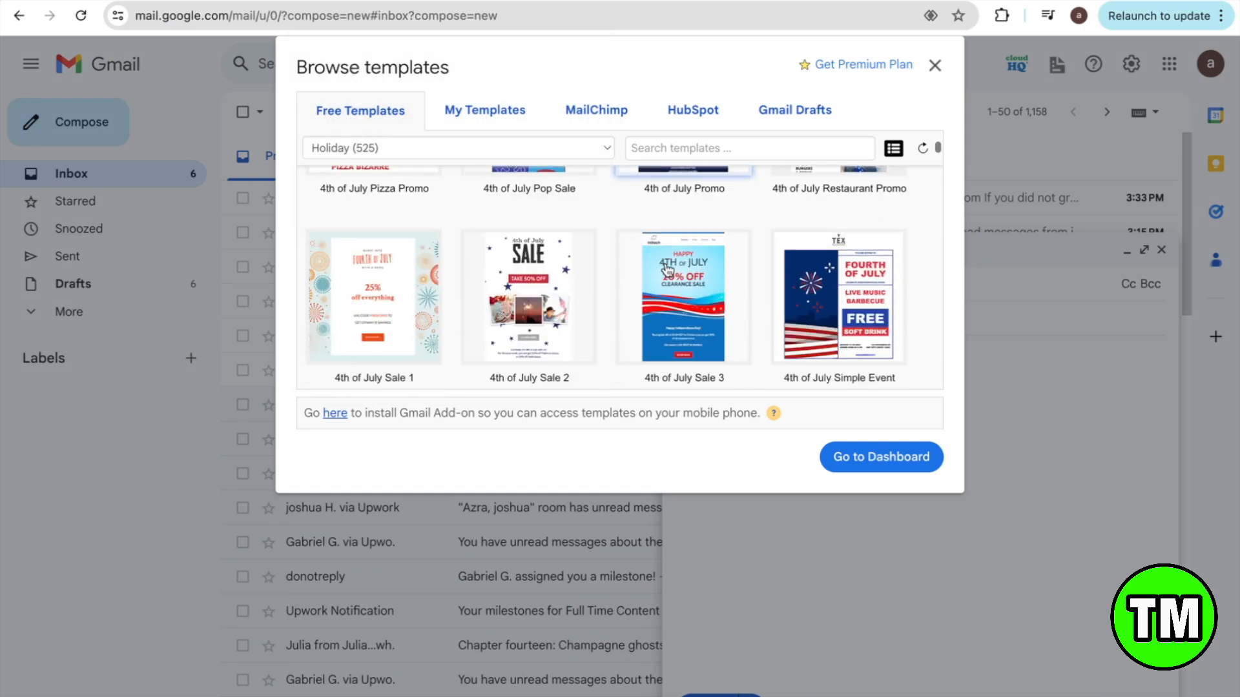
scroll(669, 268, down, 10)
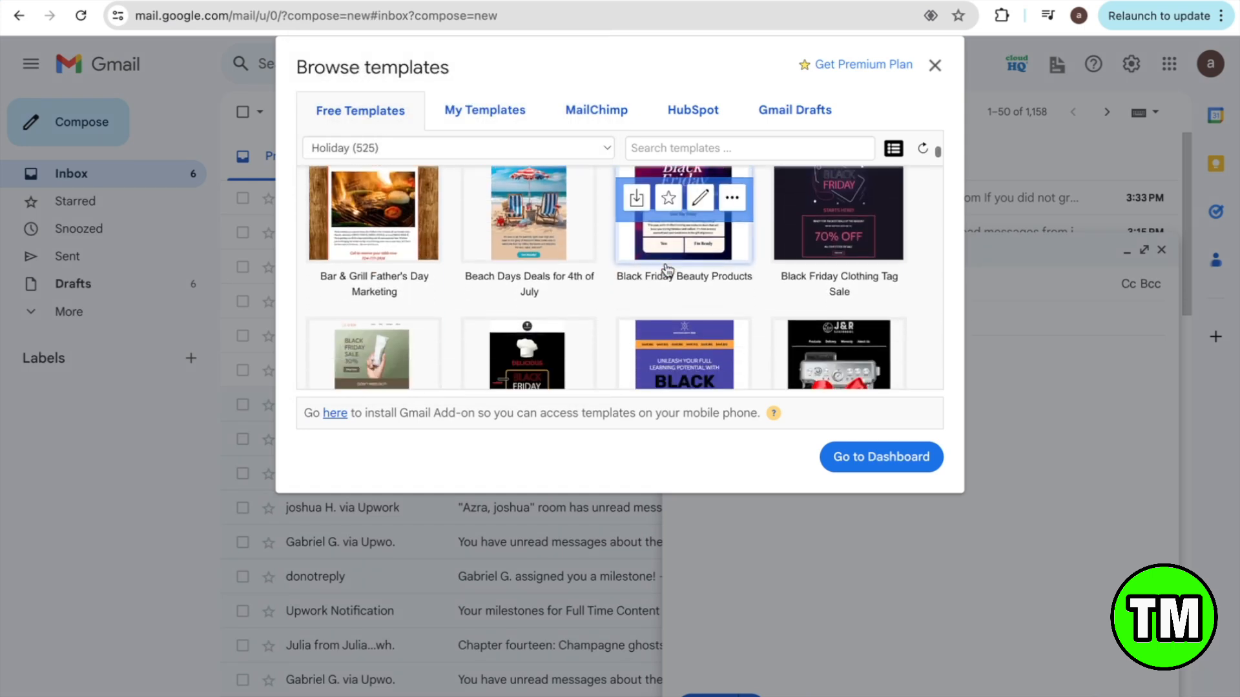
scroll(668, 269, down, 5)
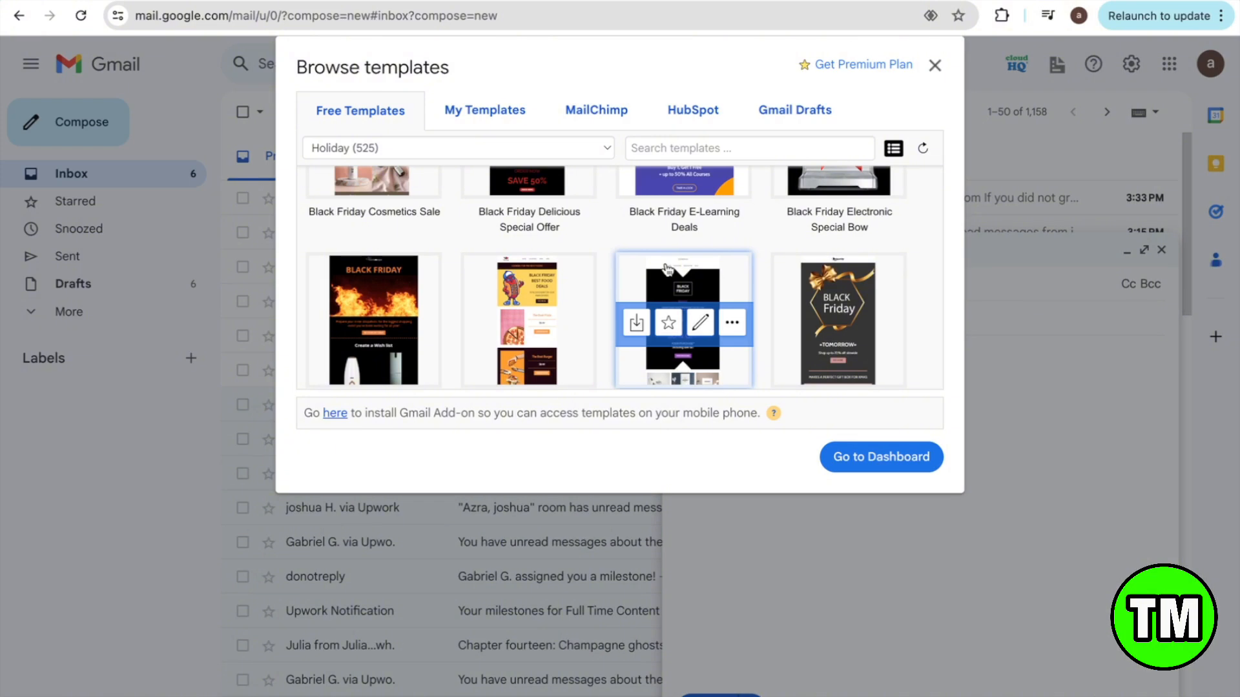
scroll(668, 265, up, 15)
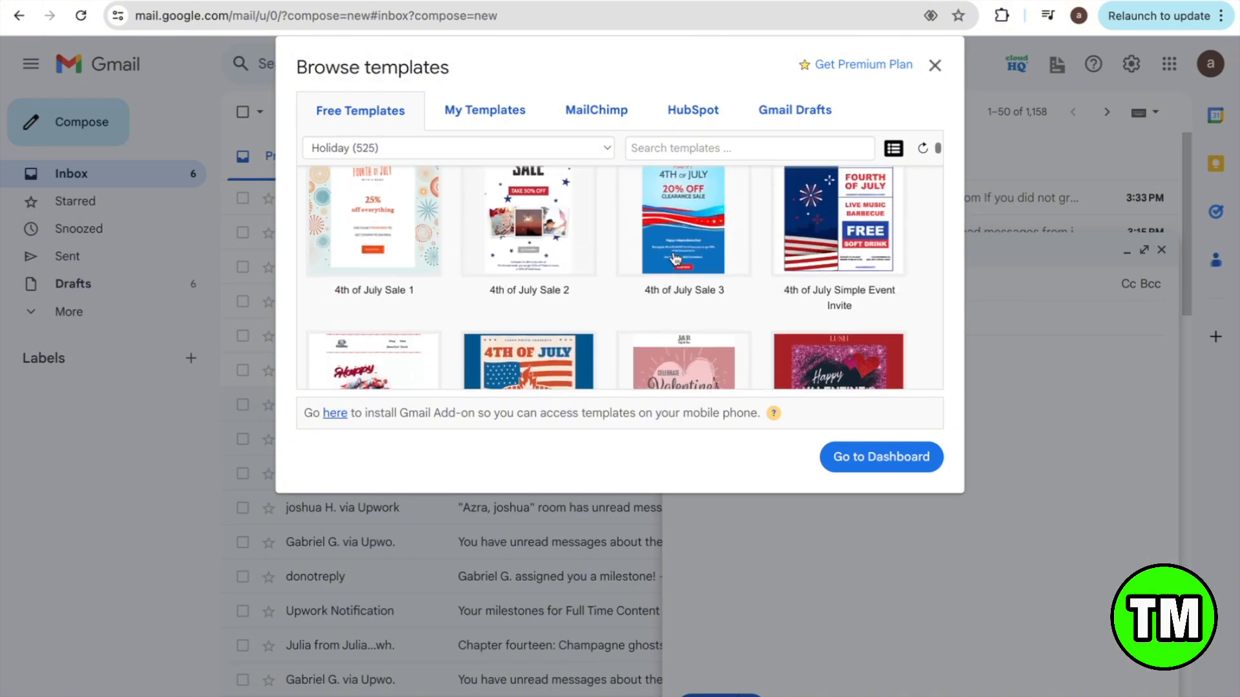
scroll(673, 258, up, 5)
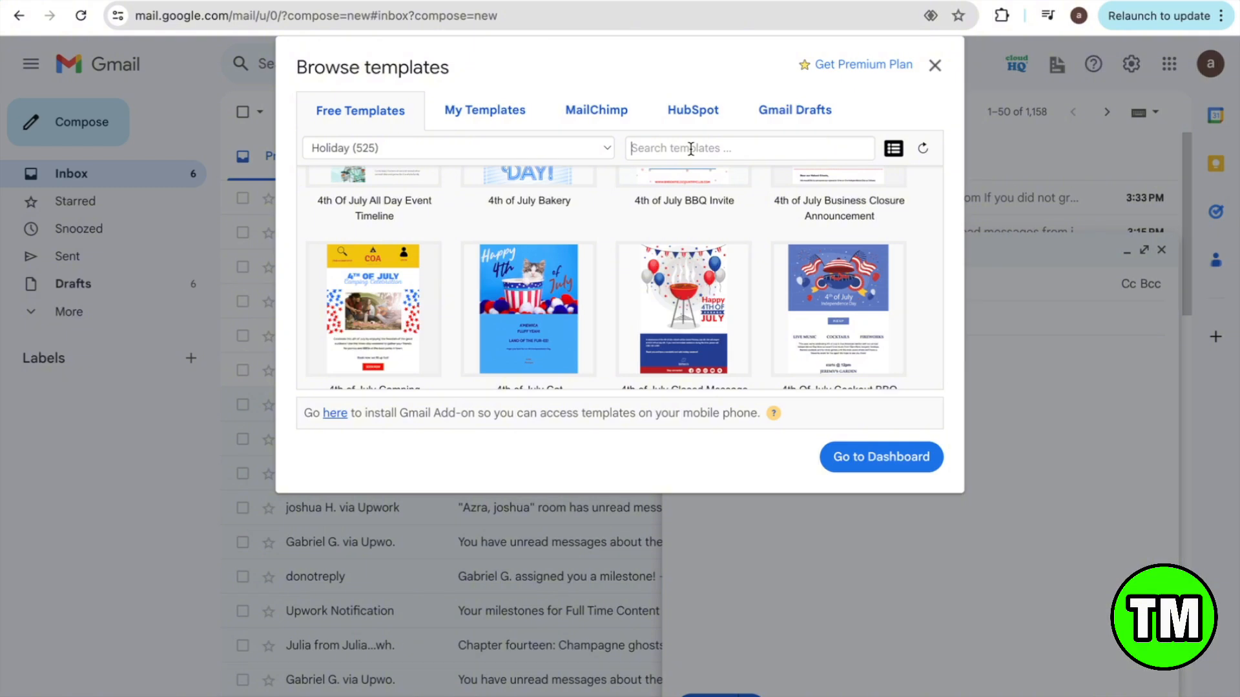
text(newsletter)
Step: Insert the Valentines Newsletter template into the new message
mouse_move(510, 315)
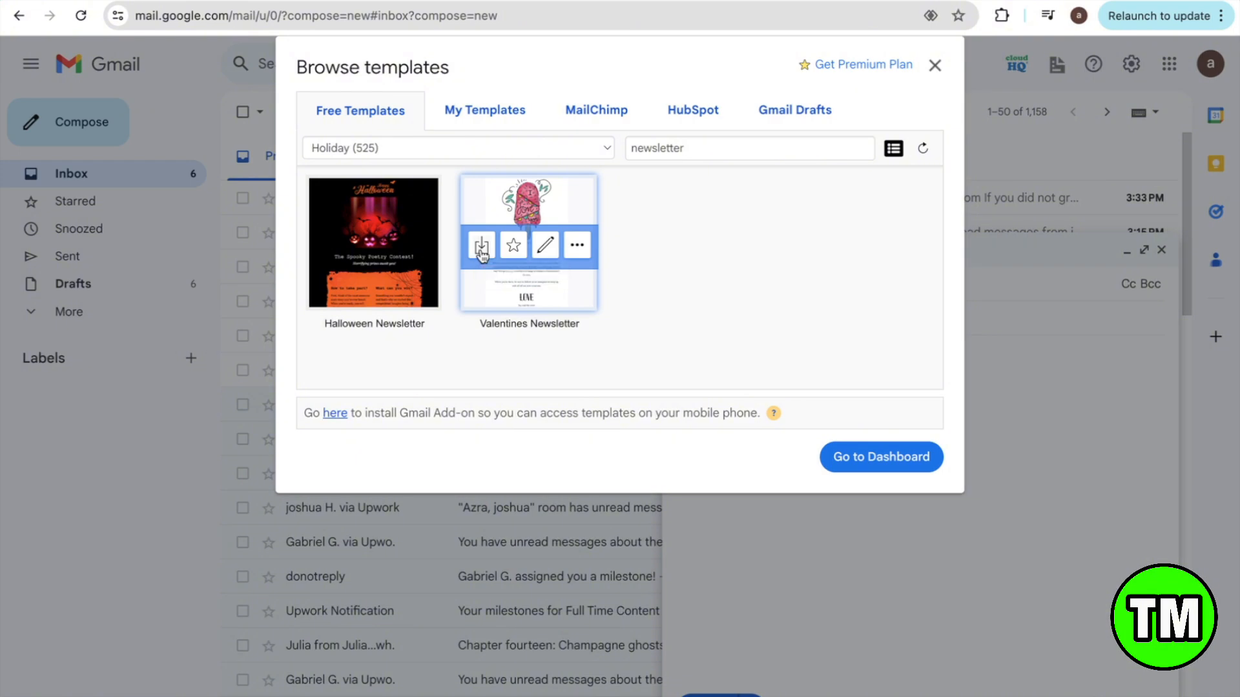
click(567, 345)
scroll(744, 440, down, 4)
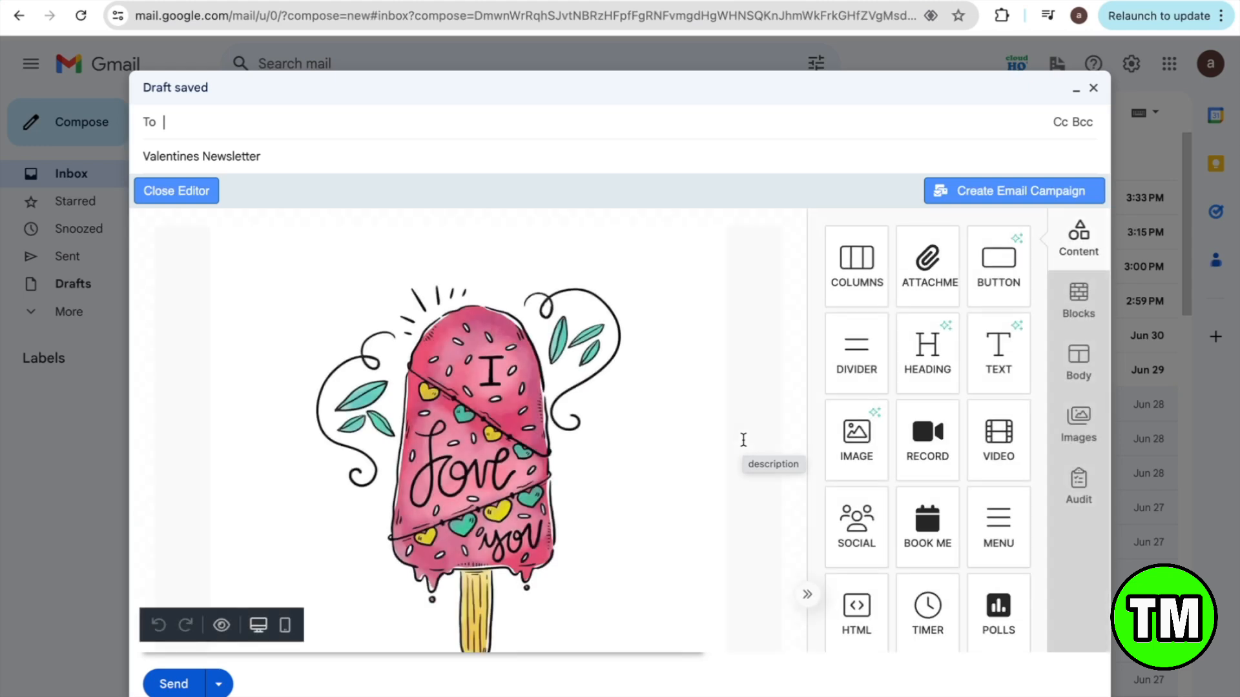
Step: Examine the newsletter's editable content, selecting the popsicle image and the paragraph about following on Instagram
click(637, 504)
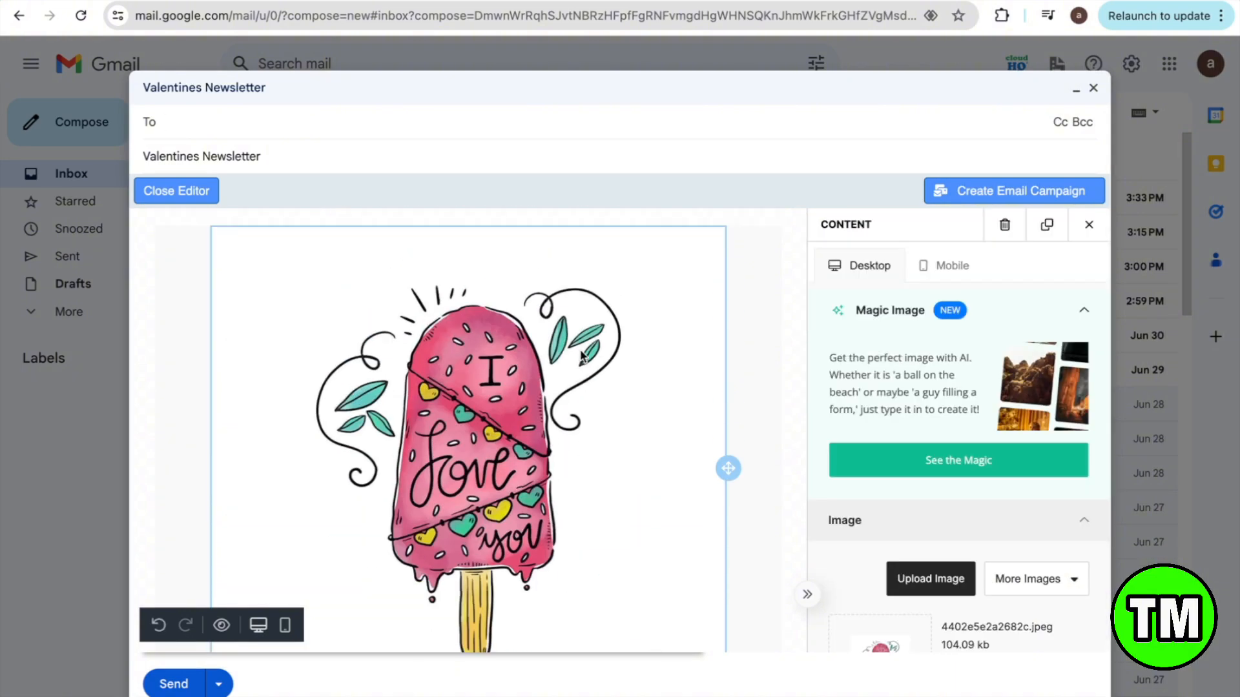
scroll(581, 355, down, 3)
scroll(581, 355, up, 3)
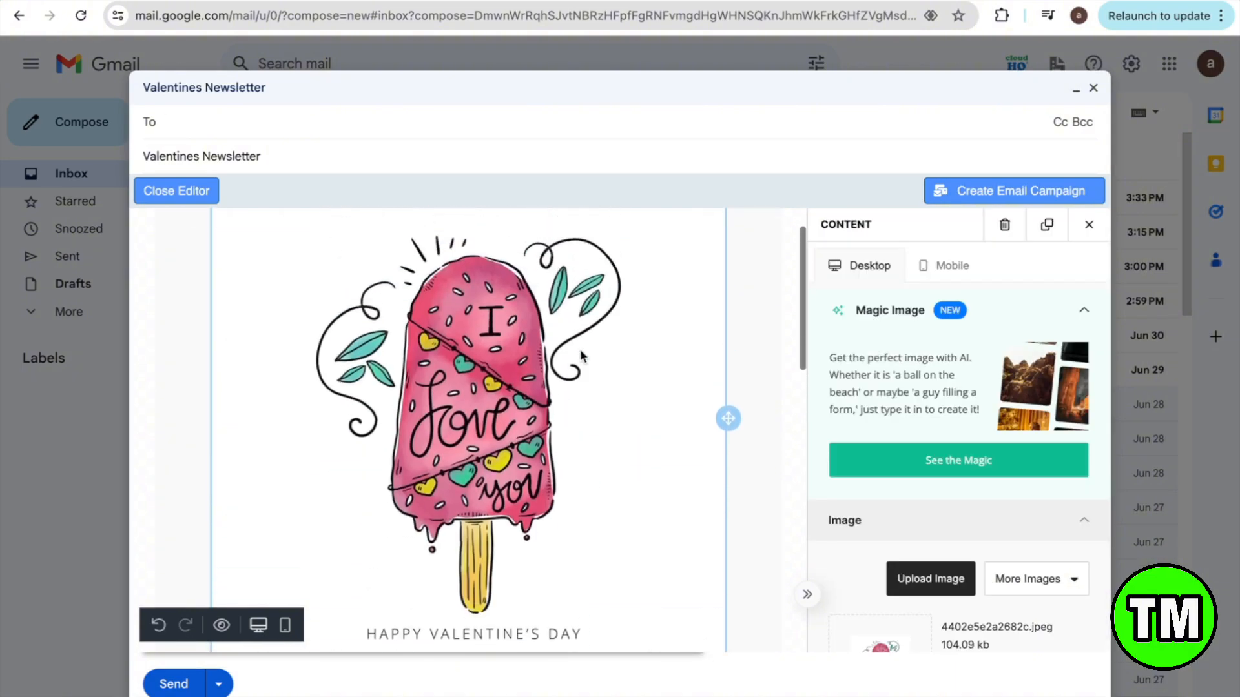
scroll(509, 401, down, 10)
scroll(509, 401, up, 1)
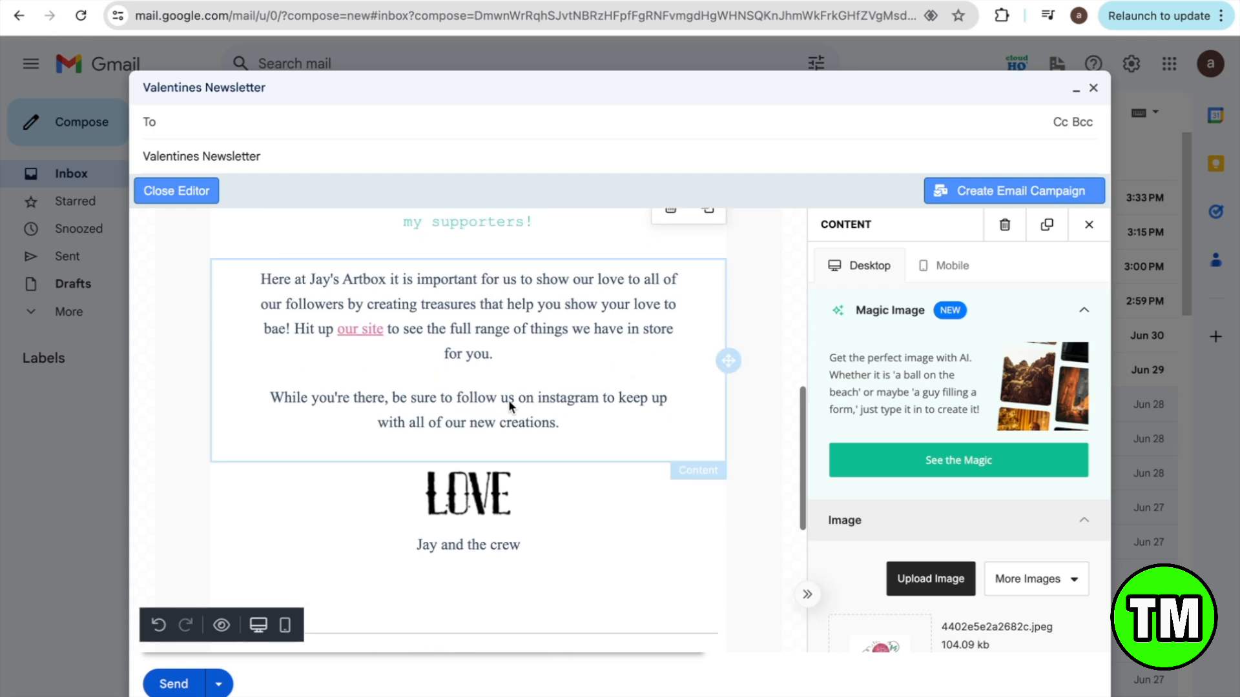
double_click(508, 398)
triple_click(509, 401)
right_click(617, 405)
key(Escape)
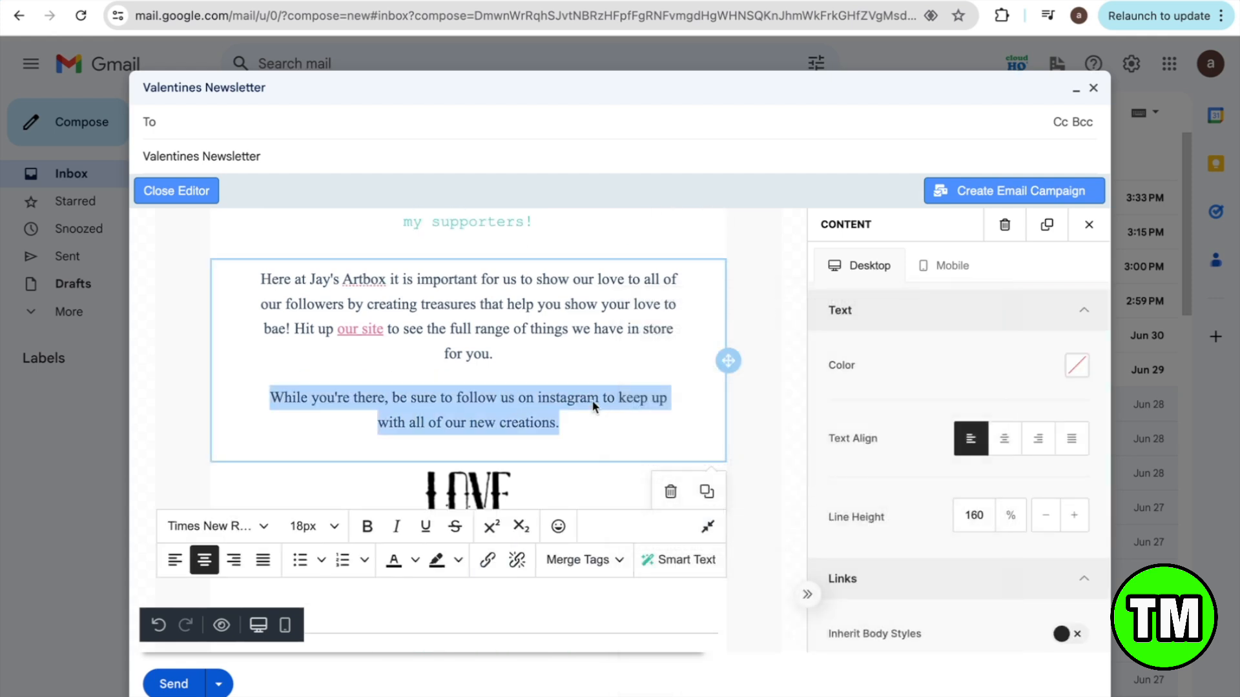
click(603, 427)
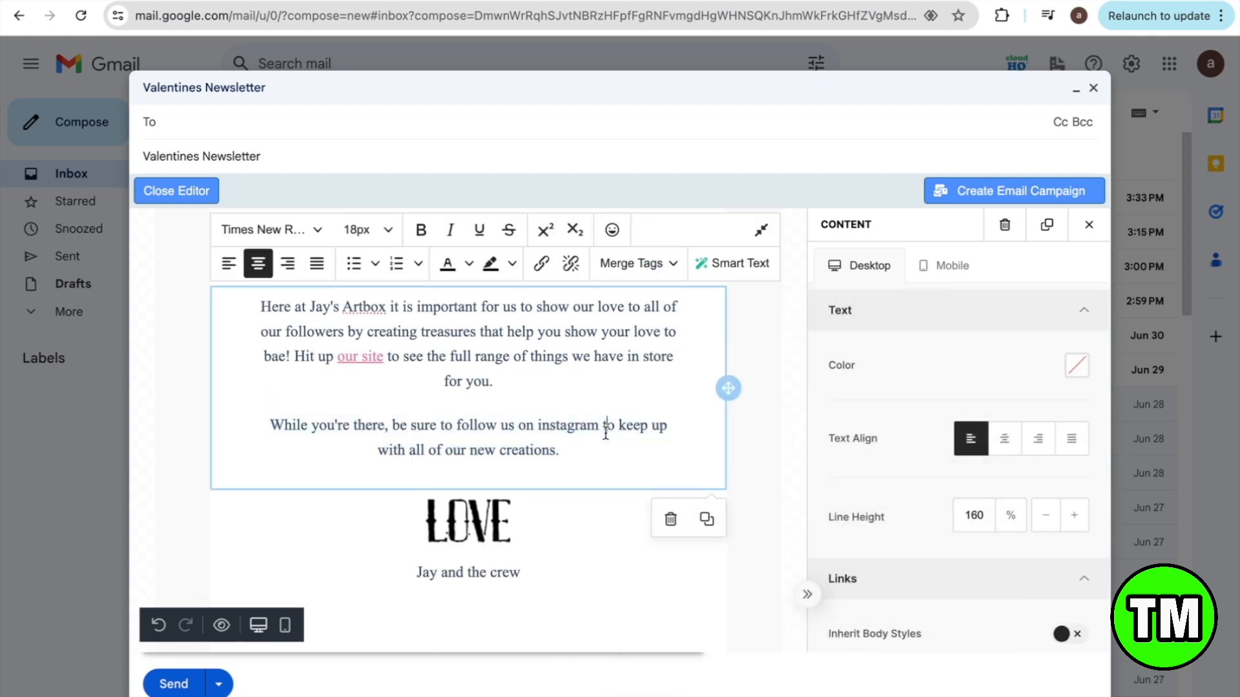
Step: Select the popsicle image again and open the AI Magic Image generator for it
scroll(605, 445, up, 5)
click(605, 458)
scroll(605, 458, up, 2)
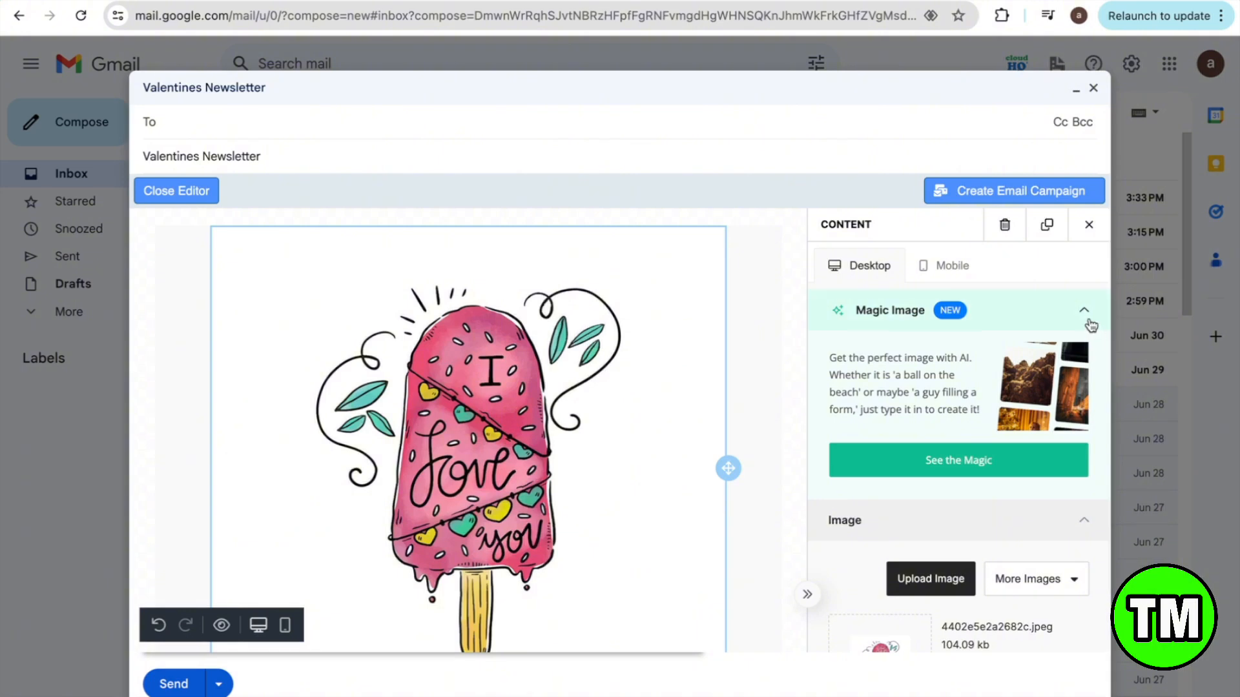
click(943, 468)
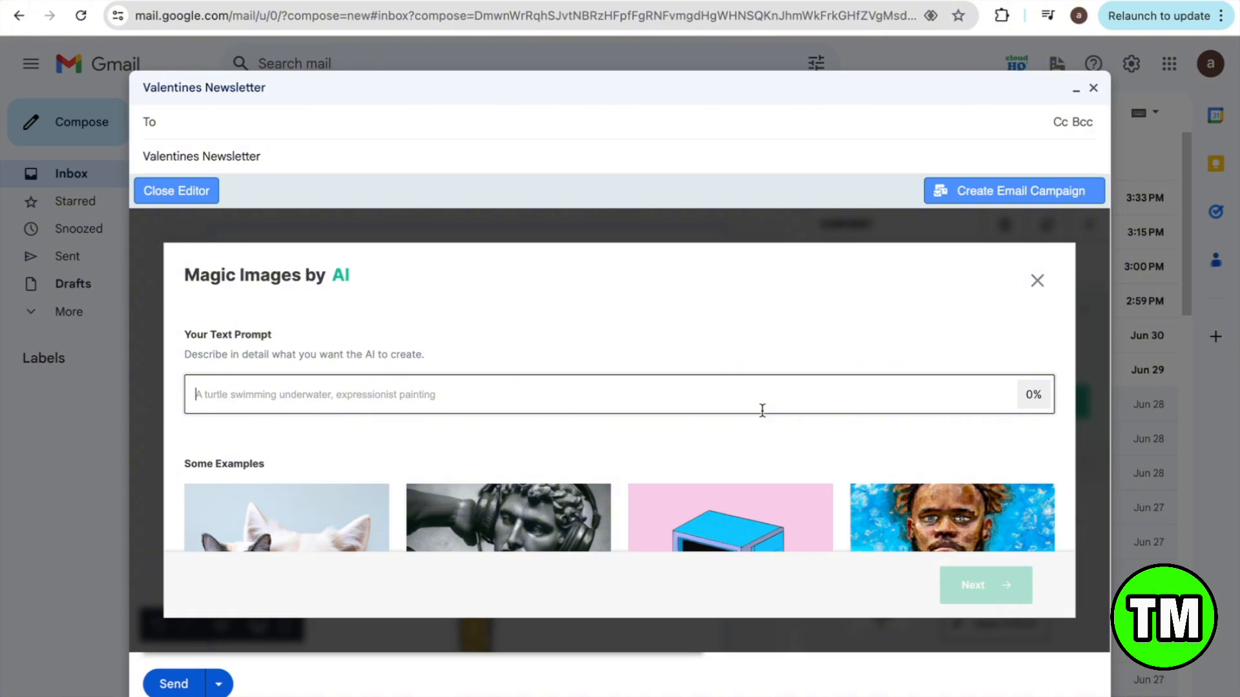
Step: Enter "valentines day picture for a newsletter" as the AI image prompt and continue to the style choice
text(valentin)
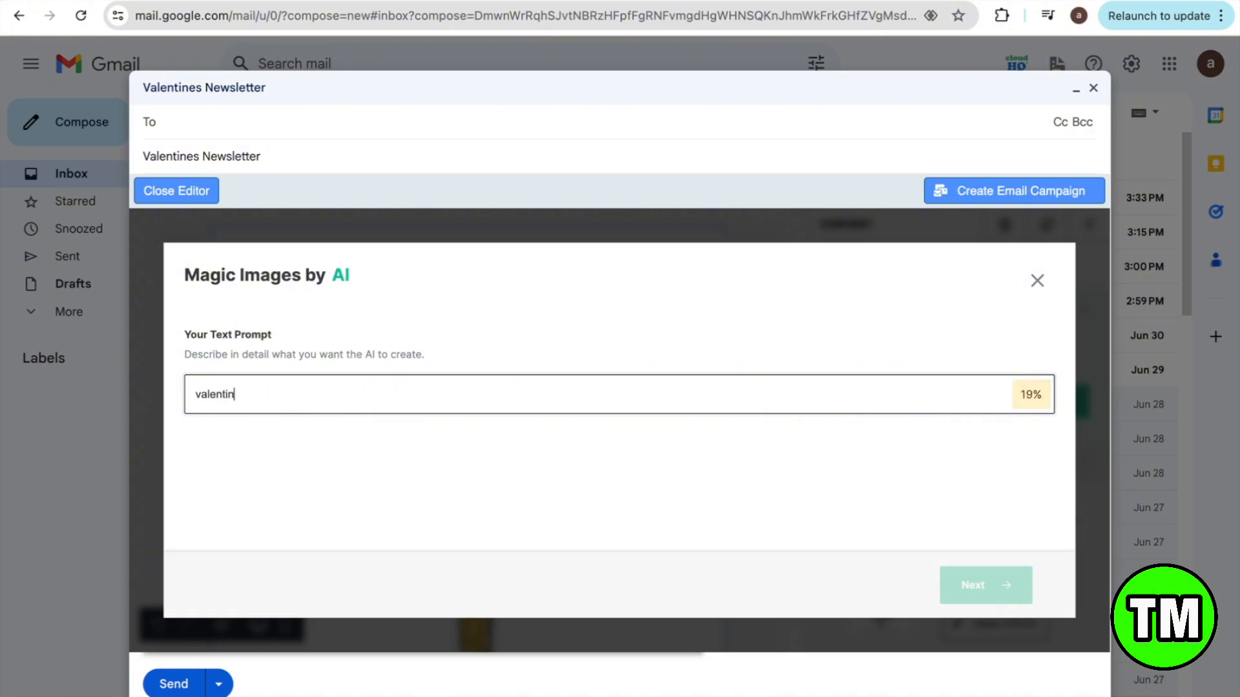
text(es day picture fpr)
key(BackSpace)
key(BackSpace)
text(or a newsletter)
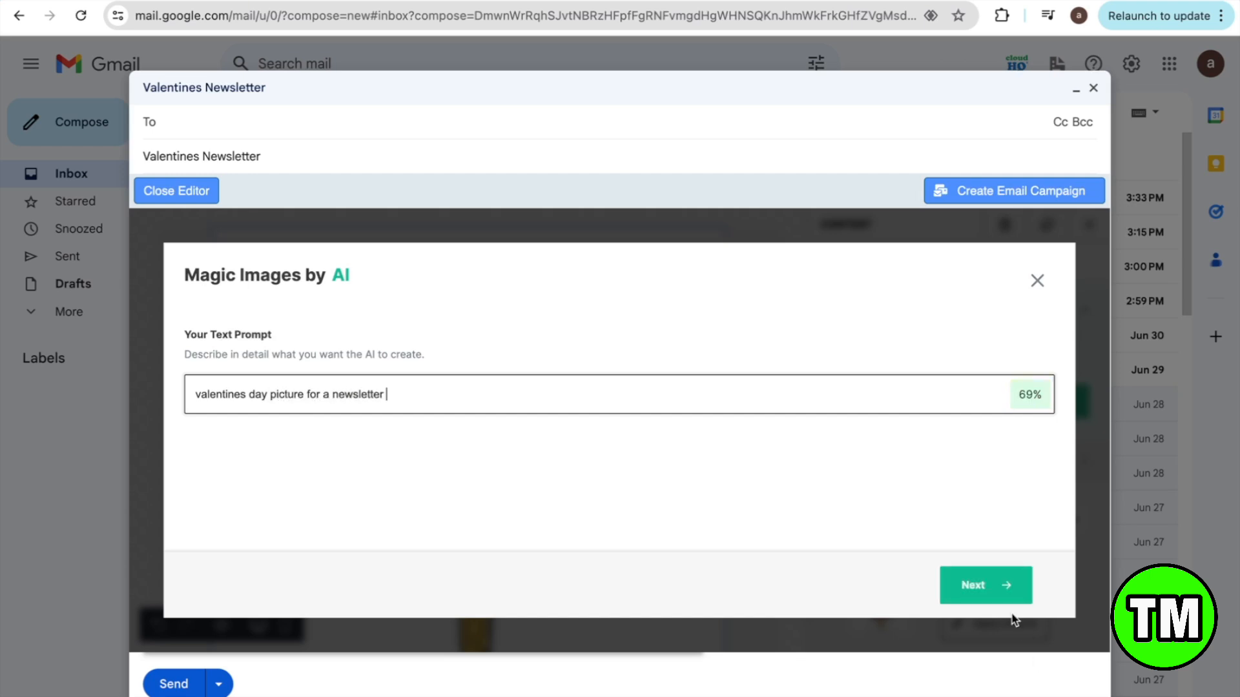
click(1009, 588)
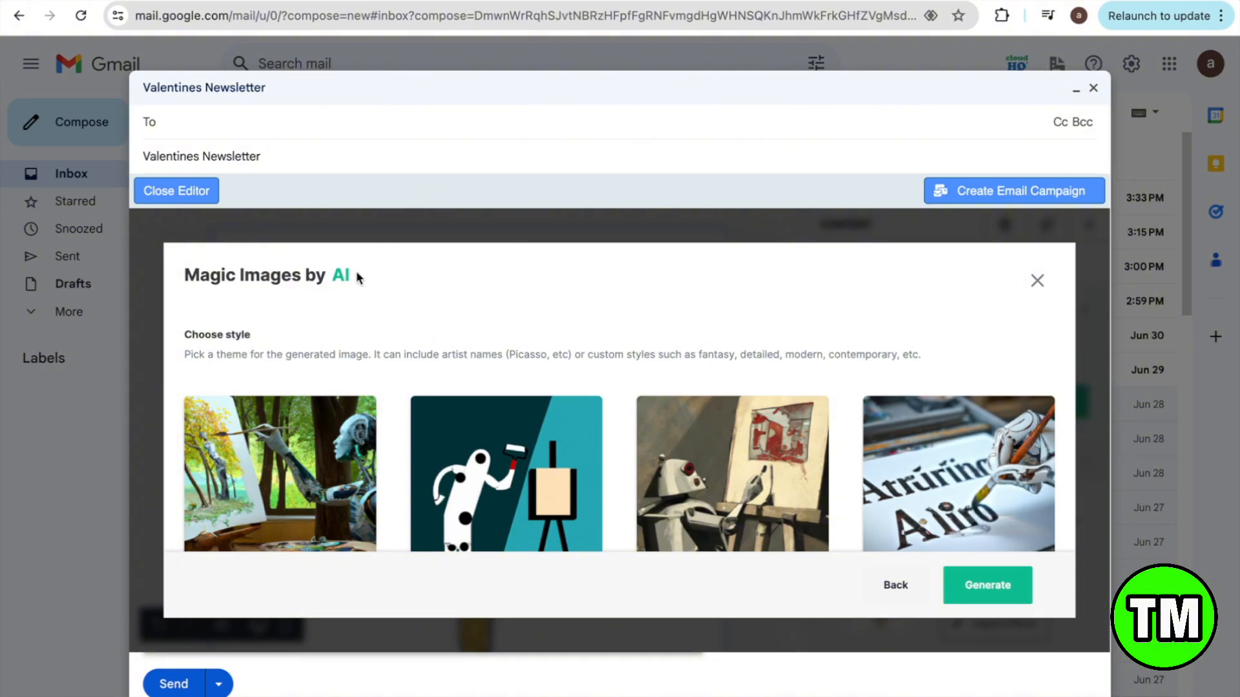
Step: Generate the images in the Minimalism style and use the third result as the newsletter picture
scroll(450, 408, down, 5)
scroll(450, 408, up, 2)
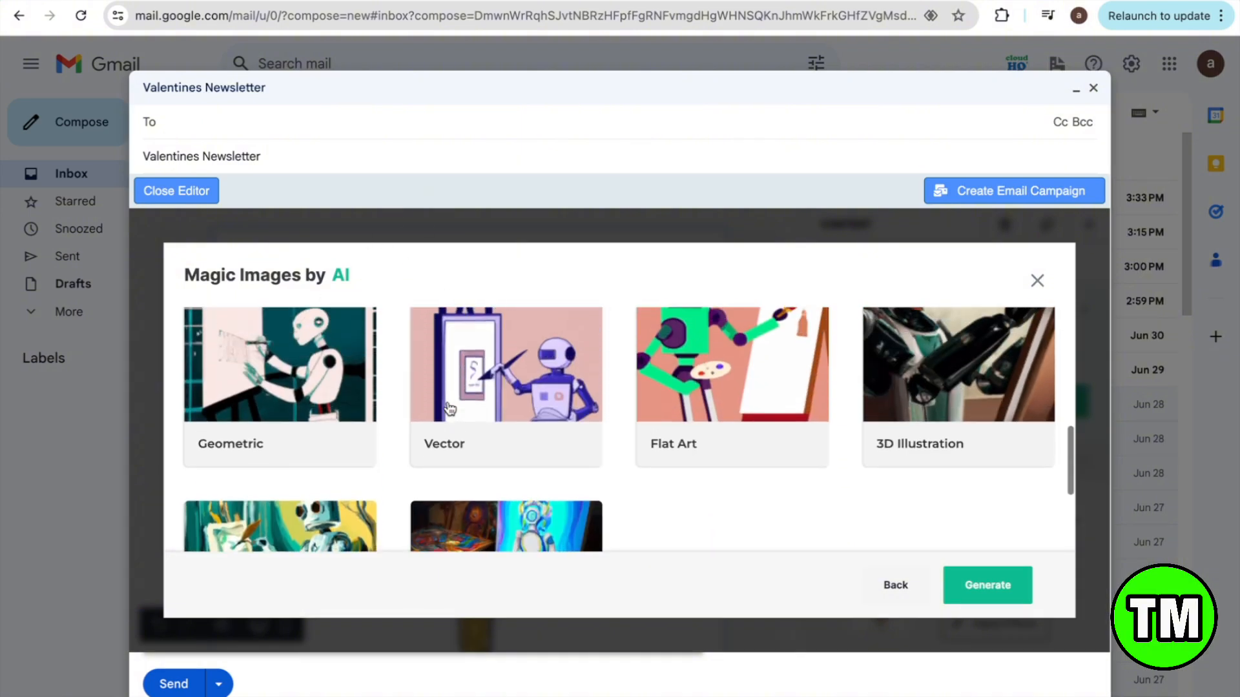
scroll(715, 421, up, 1)
scroll(715, 421, up, 4)
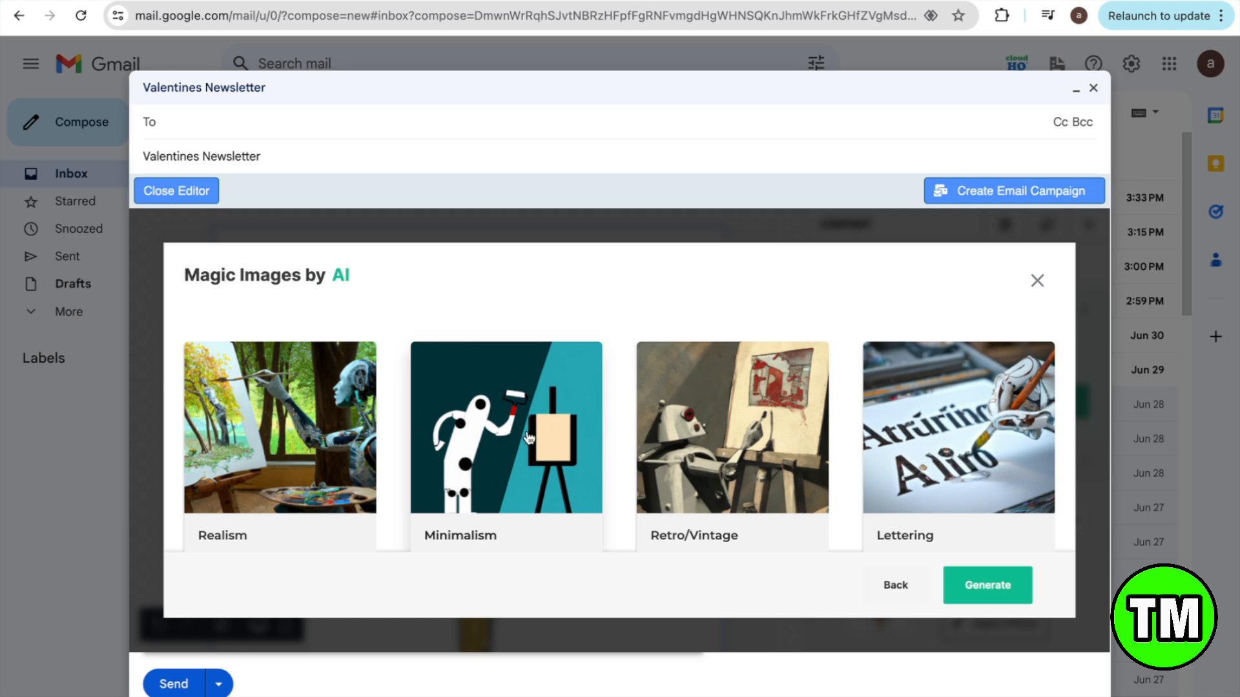
click(531, 442)
click(987, 585)
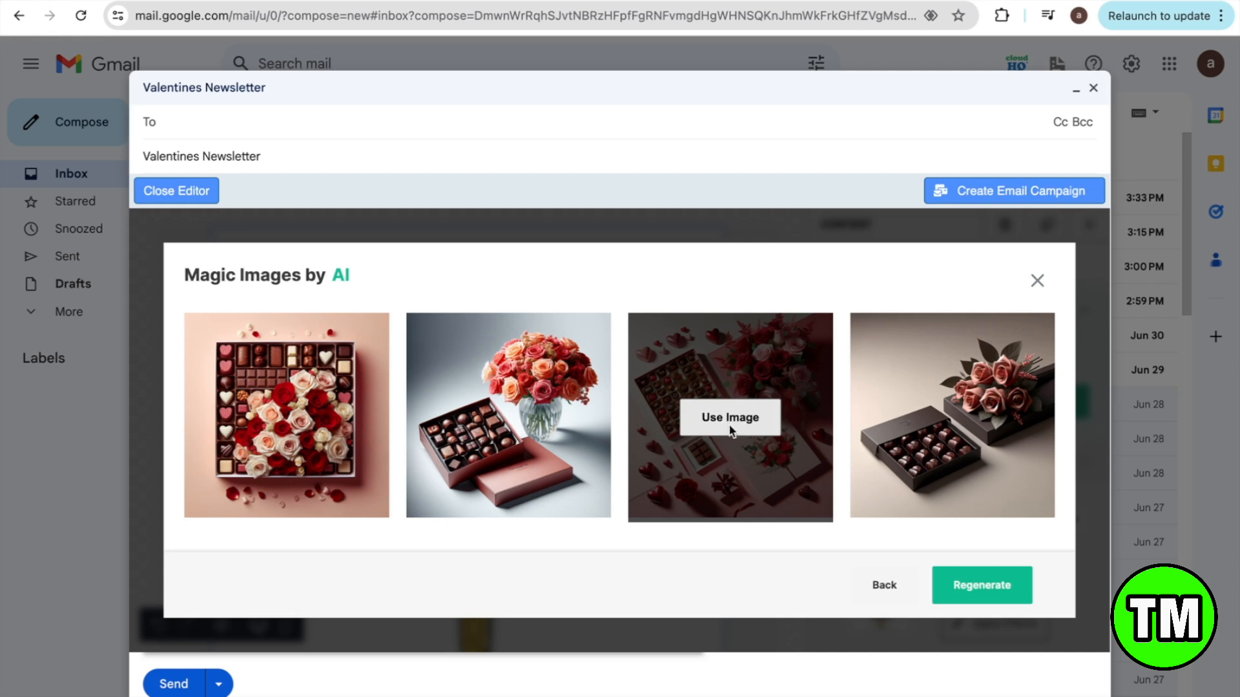
click(729, 419)
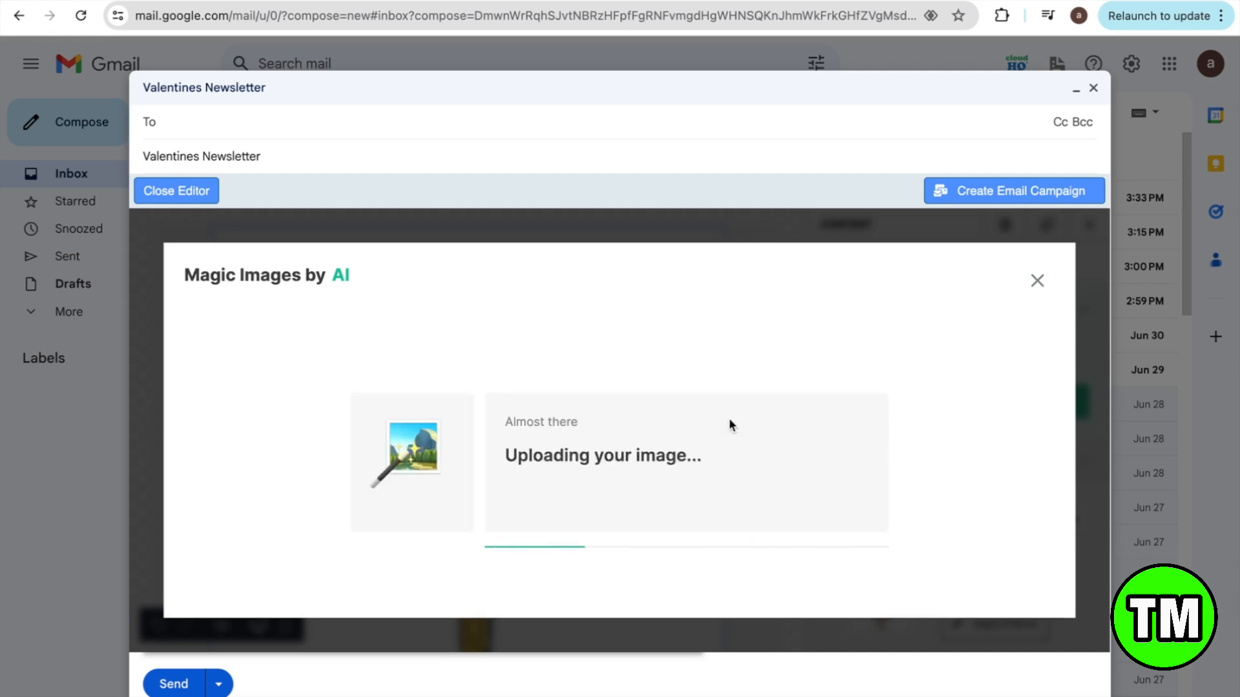
scroll(729, 420, down, 5)
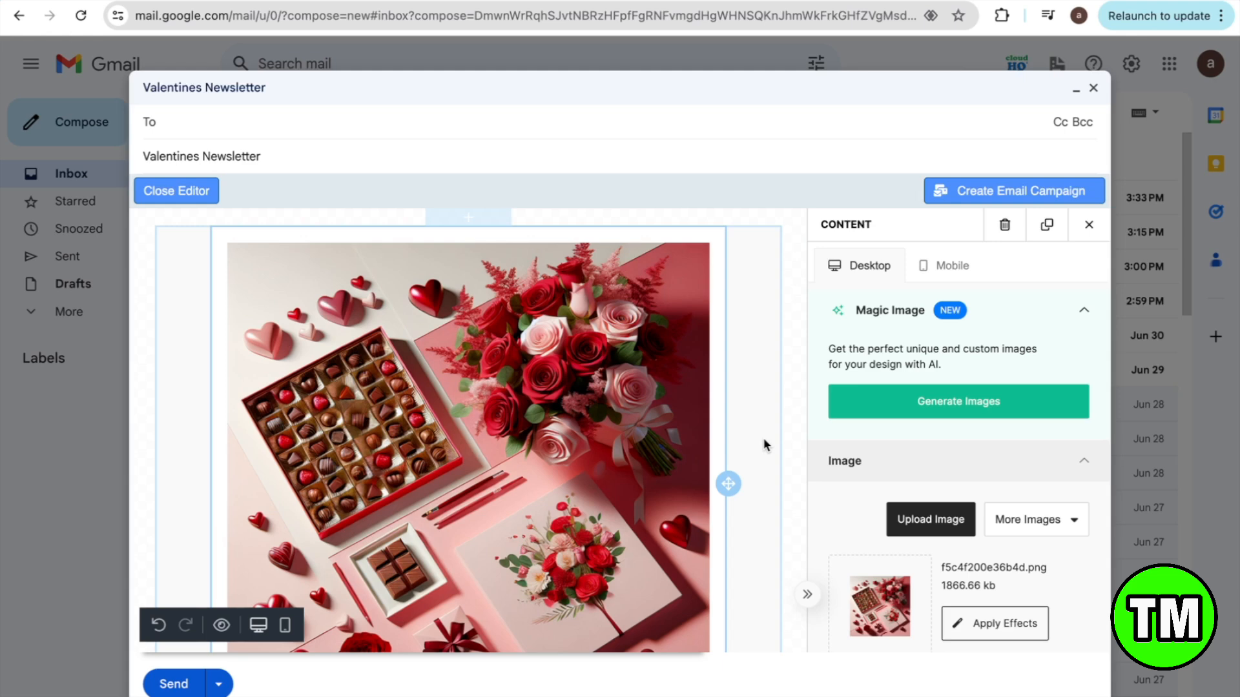
scroll(887, 424, down, 2)
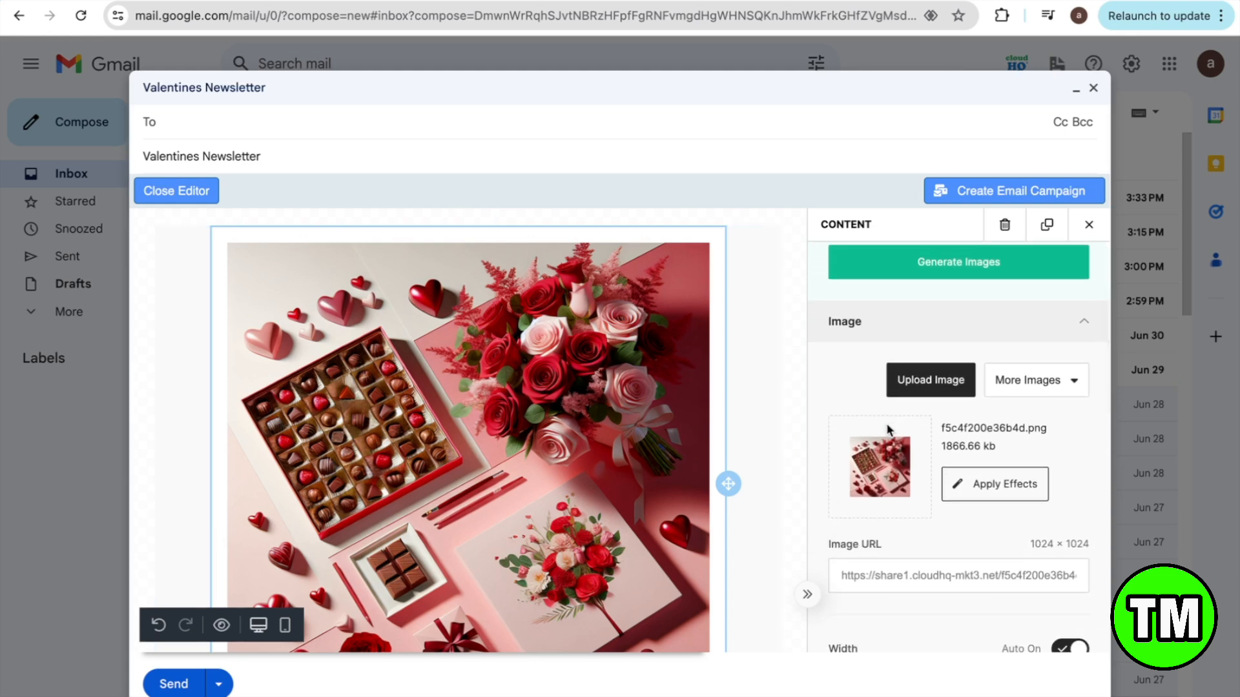
click(942, 383)
scroll(565, 336, down, 3)
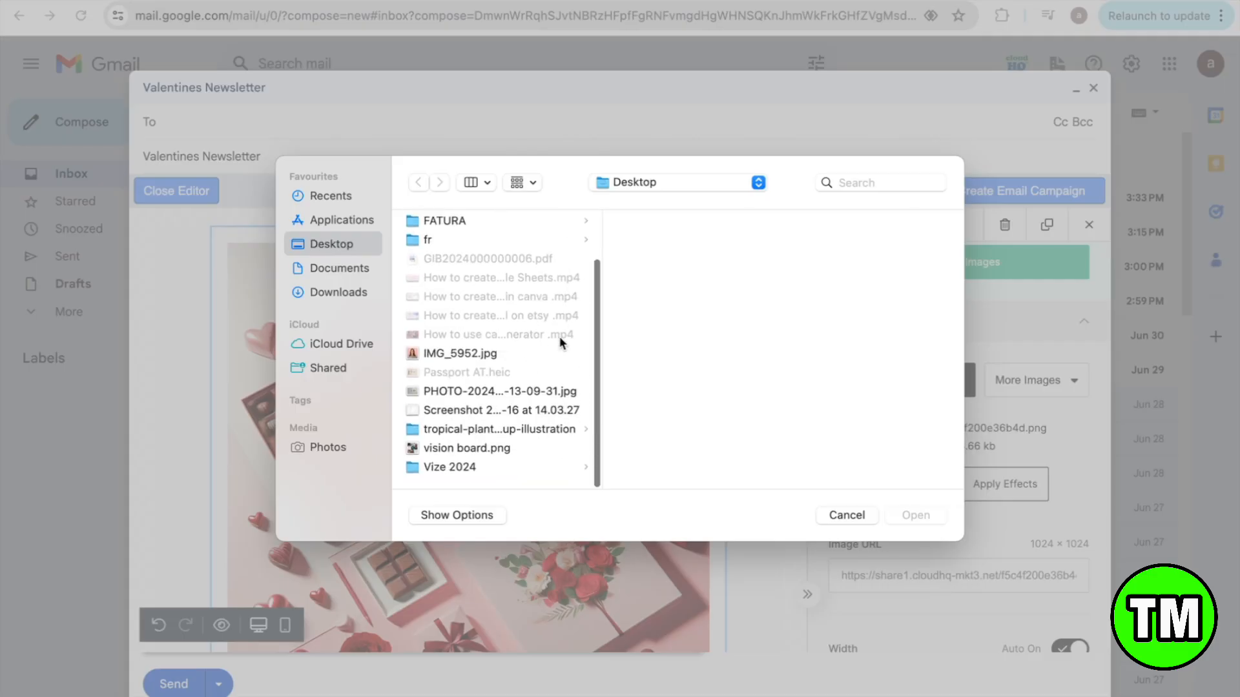
click(475, 454)
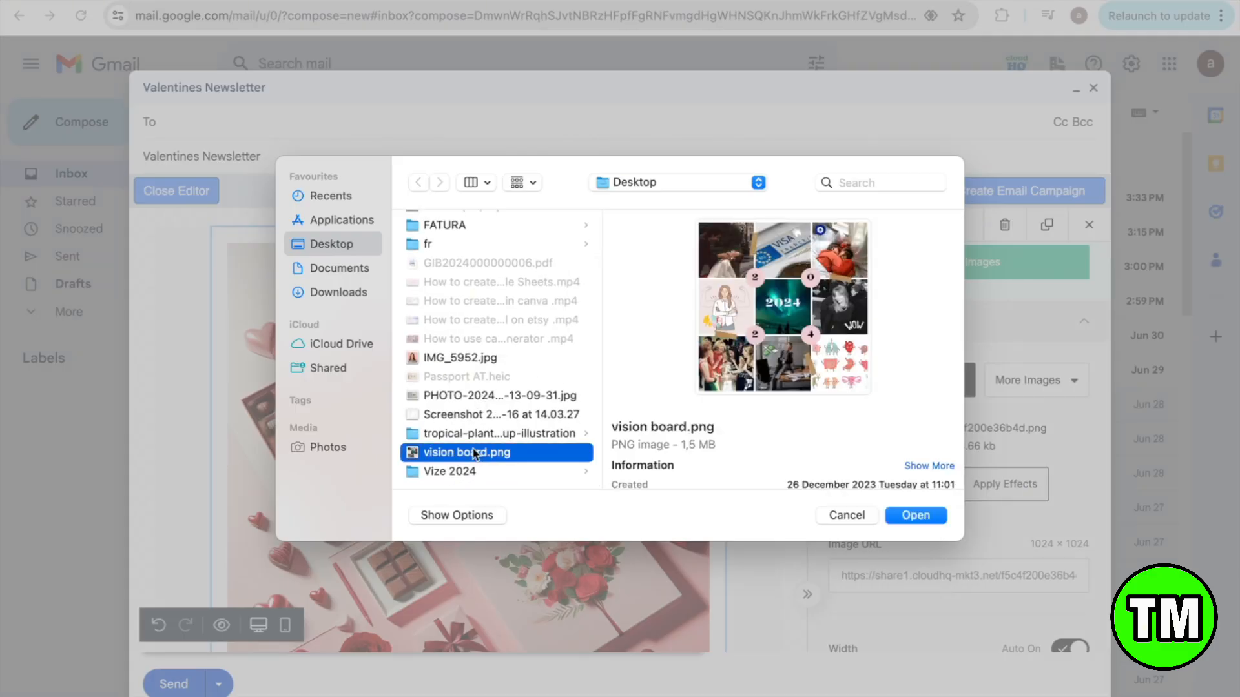
click(851, 516)
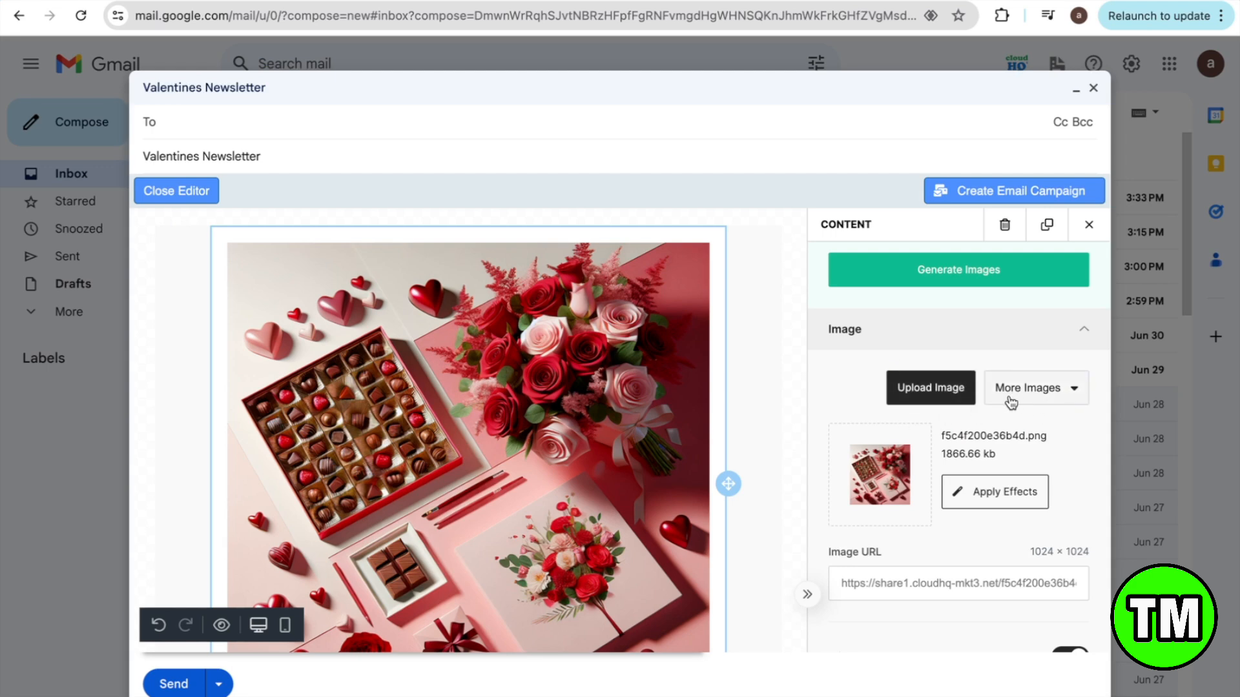
Step: Browse the stock photos offered as alternatives for the newsletter picture
click(1067, 396)
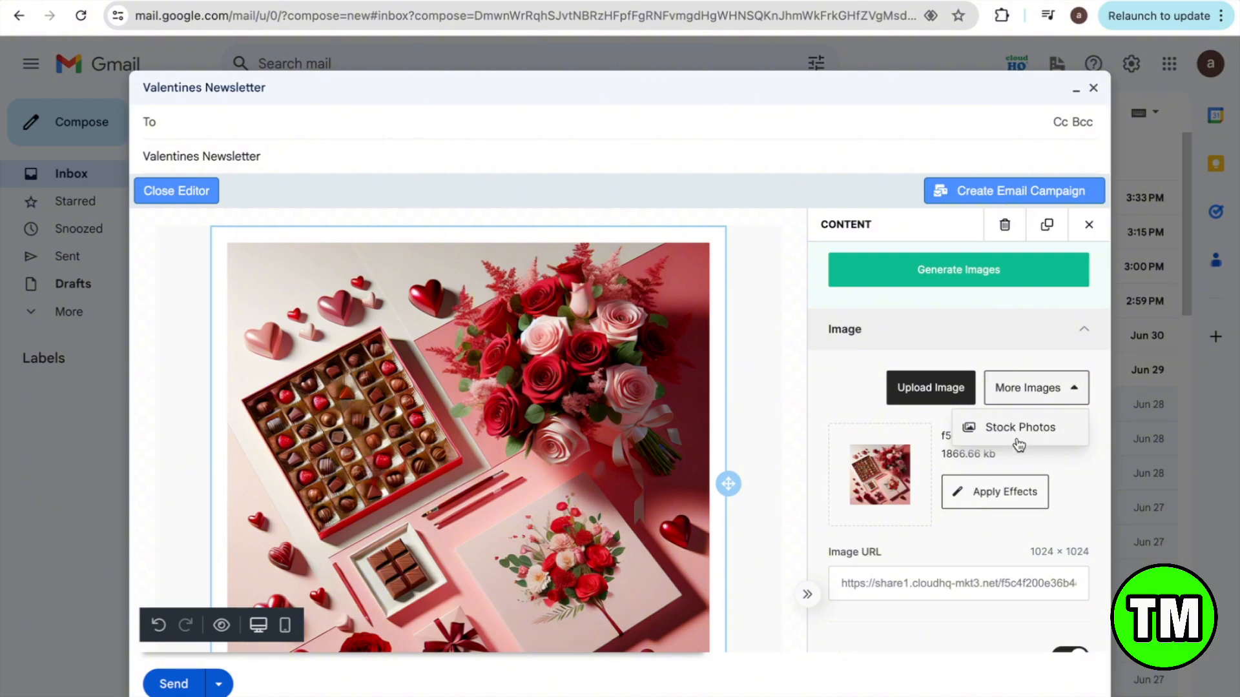
click(993, 434)
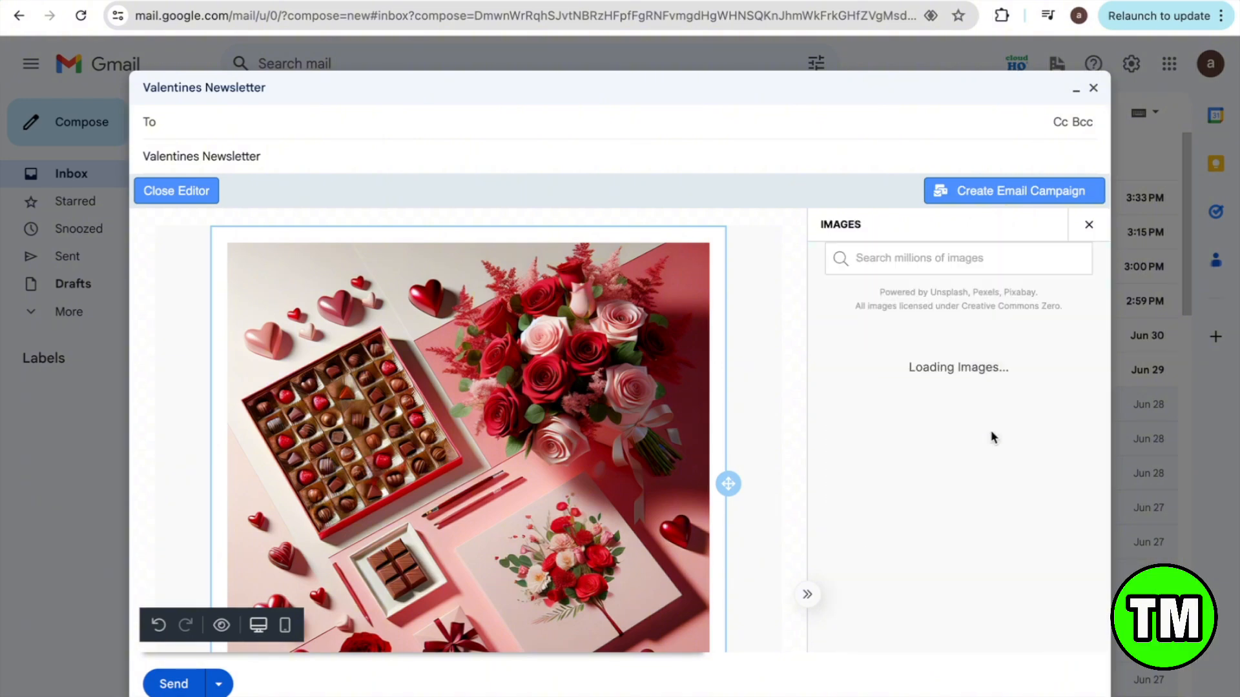
scroll(1012, 524, down, 10)
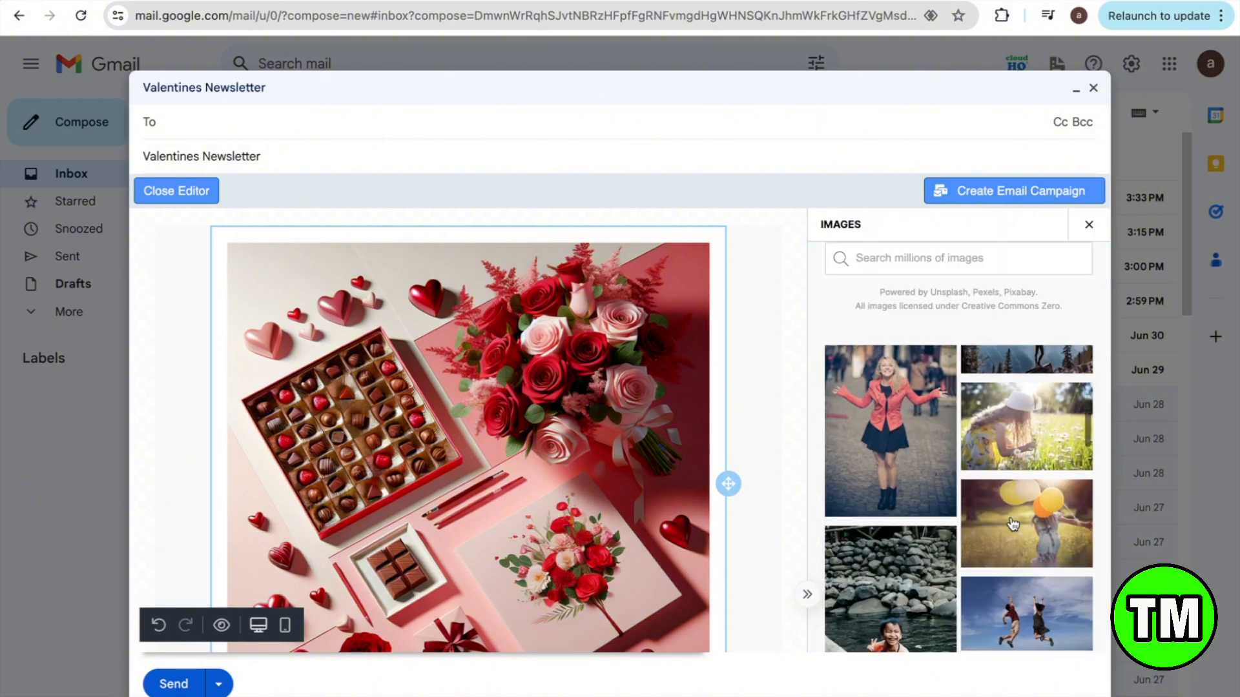
scroll(986, 534, down, 5)
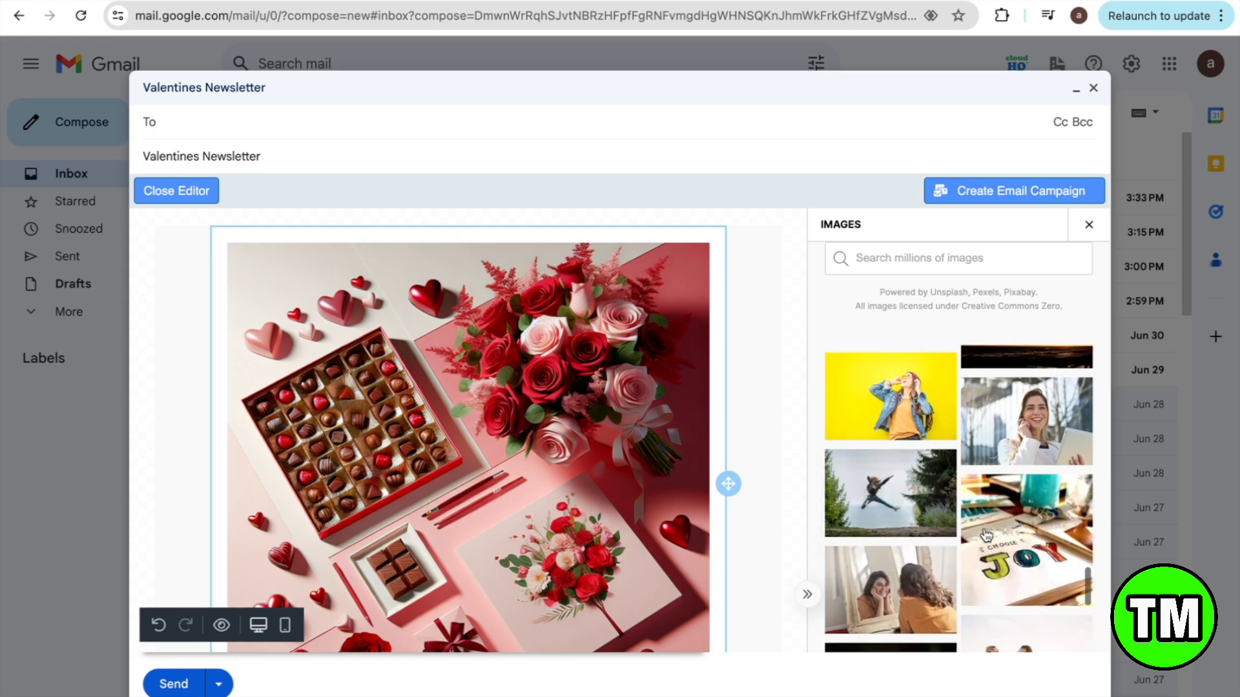
scroll(490, 517, down, 3)
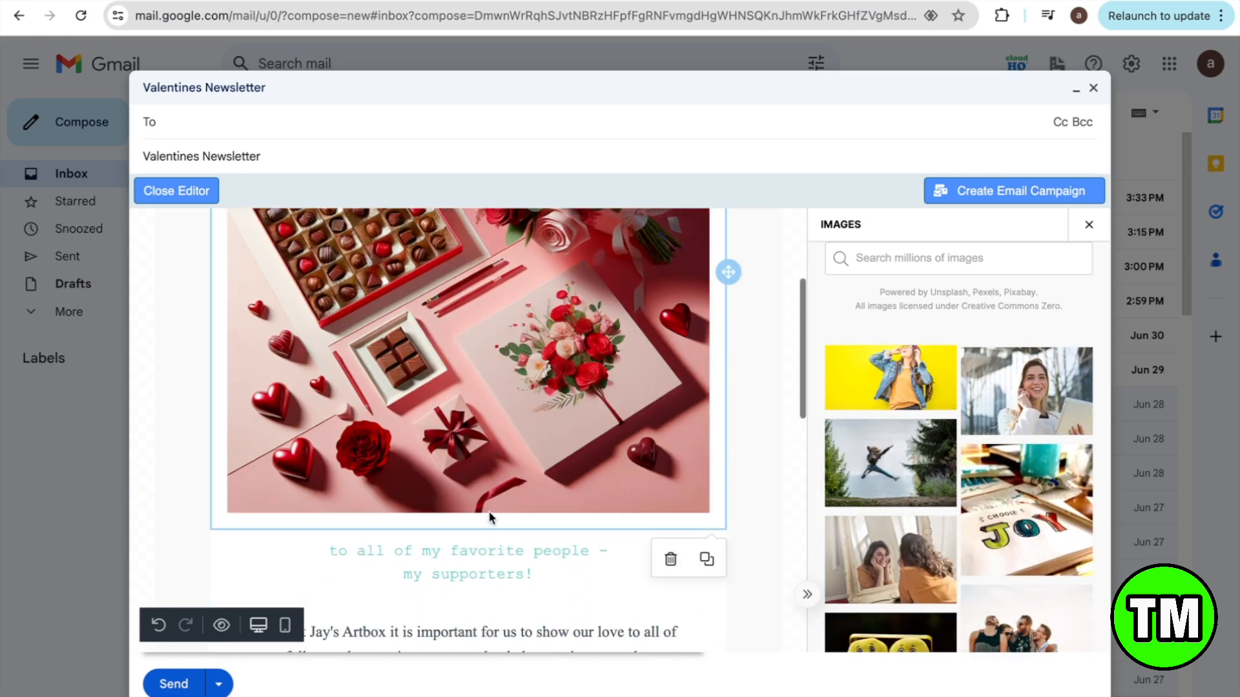
scroll(490, 517, up, 2)
Step: Set the chocolates-and-roses image's width to 77% with automatic width off, and its alignment to Justify
click(684, 440)
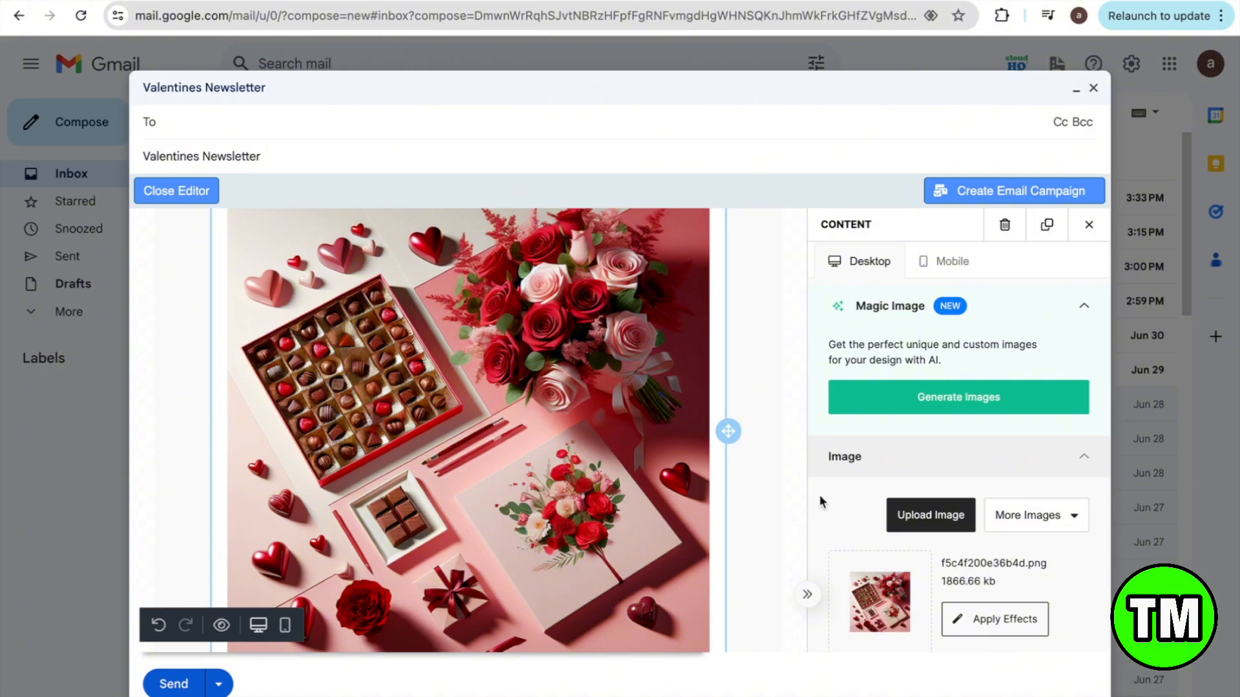
scroll(892, 485, down, 8)
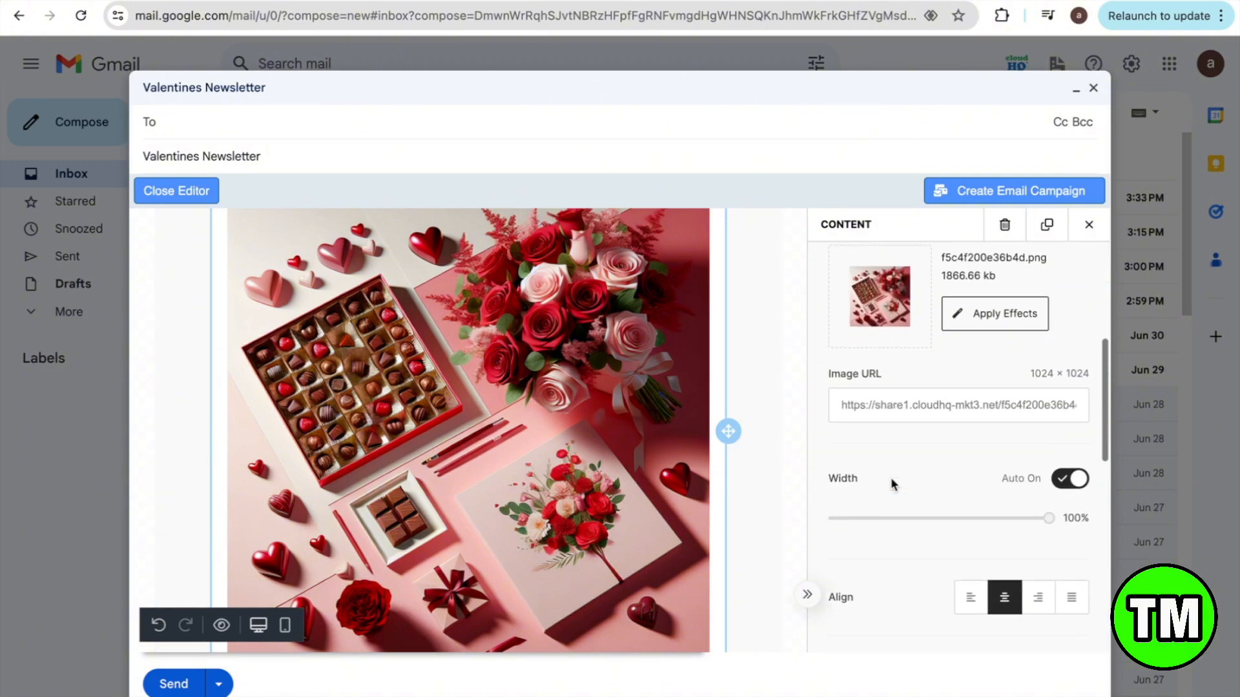
scroll(890, 478, up, 1)
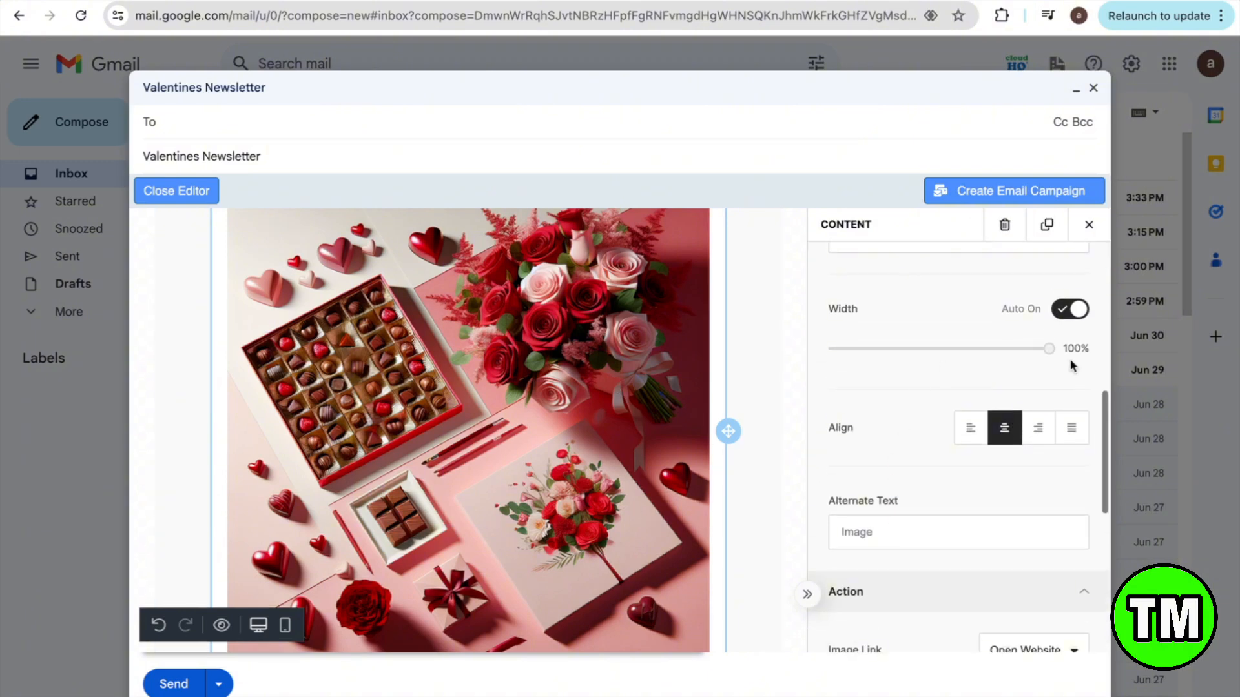
click(1051, 349)
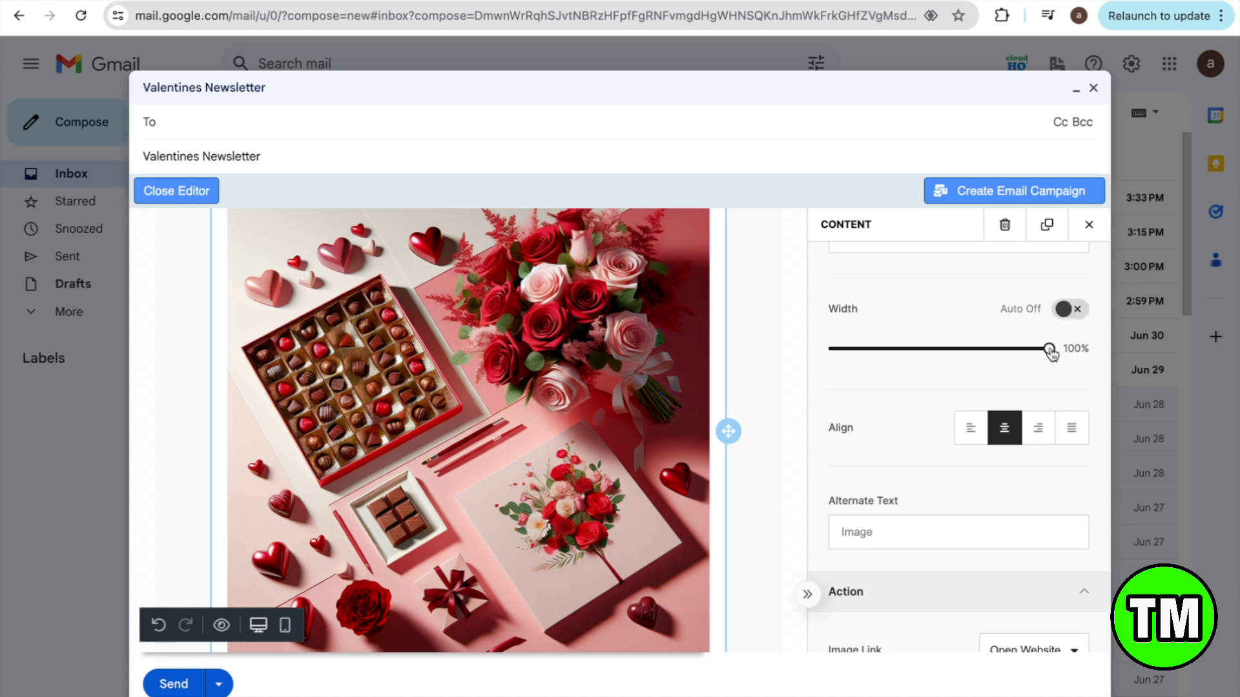
drag(1049, 349, 1001, 350)
click(971, 429)
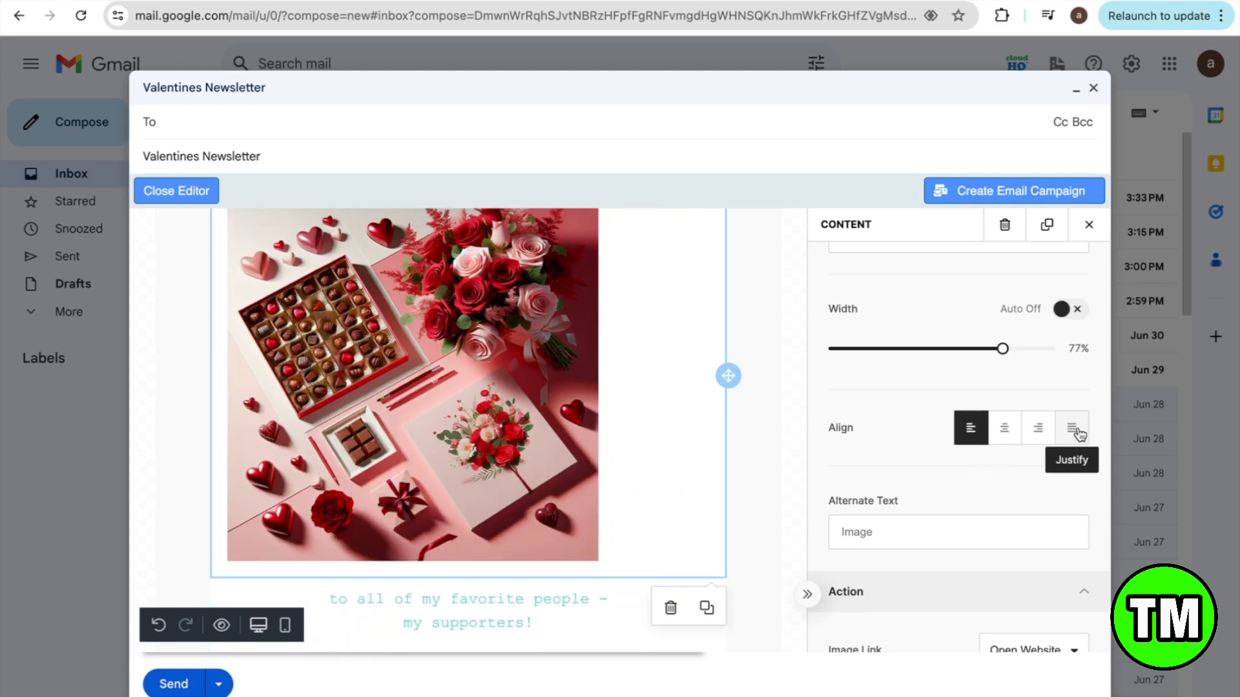
click(1071, 429)
scroll(962, 548, down, 5)
scroll(965, 551, up, 3)
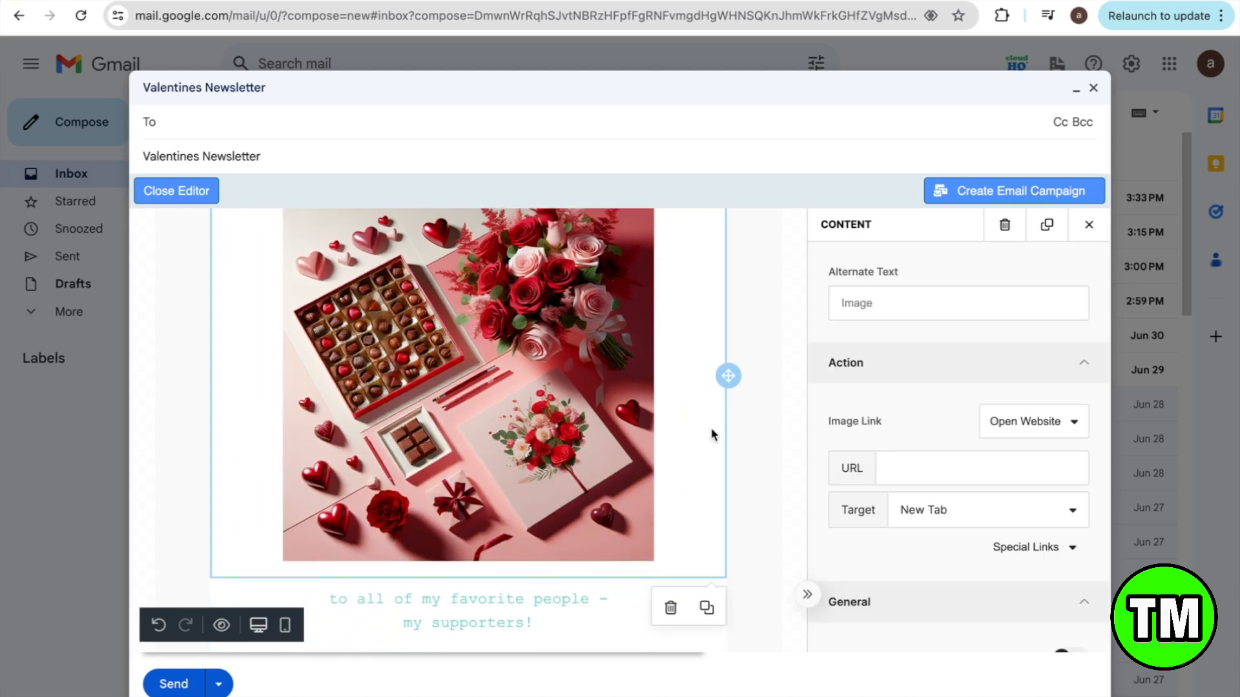
click(589, 416)
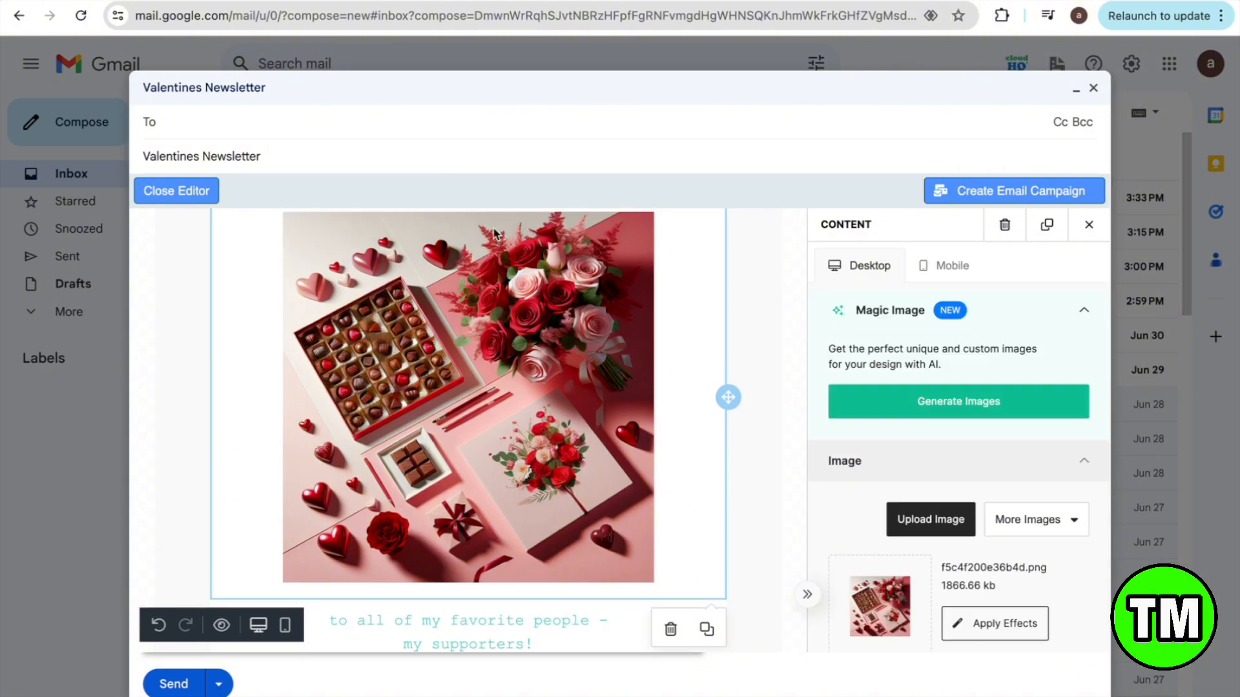
Step: Replace the green line of text below the image with "Happy Valentines Day to You!"
scroll(682, 587, down, 3)
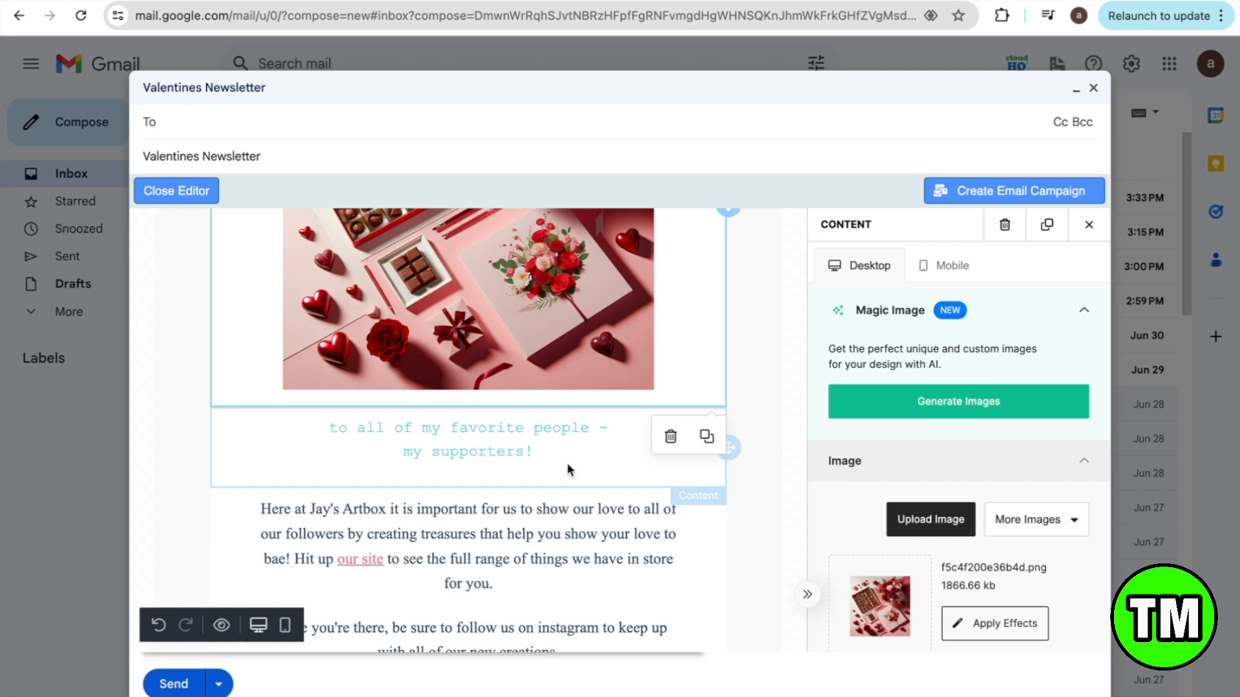
click(557, 431)
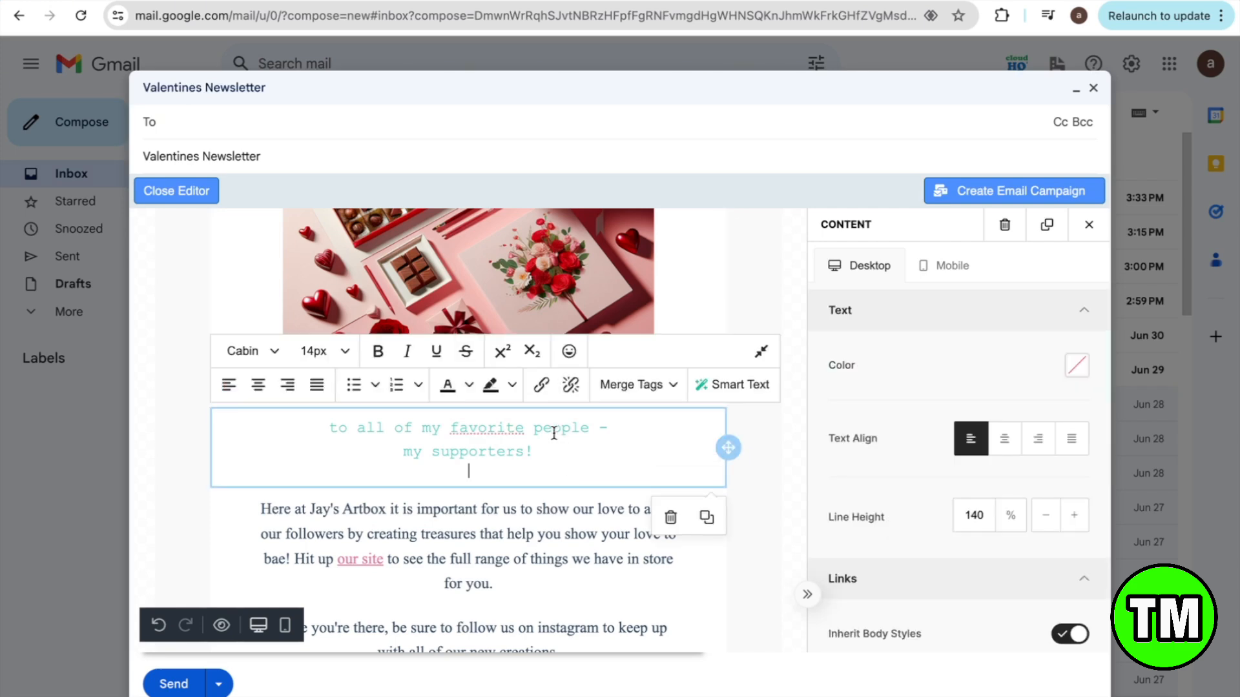
drag(563, 448, 321, 421)
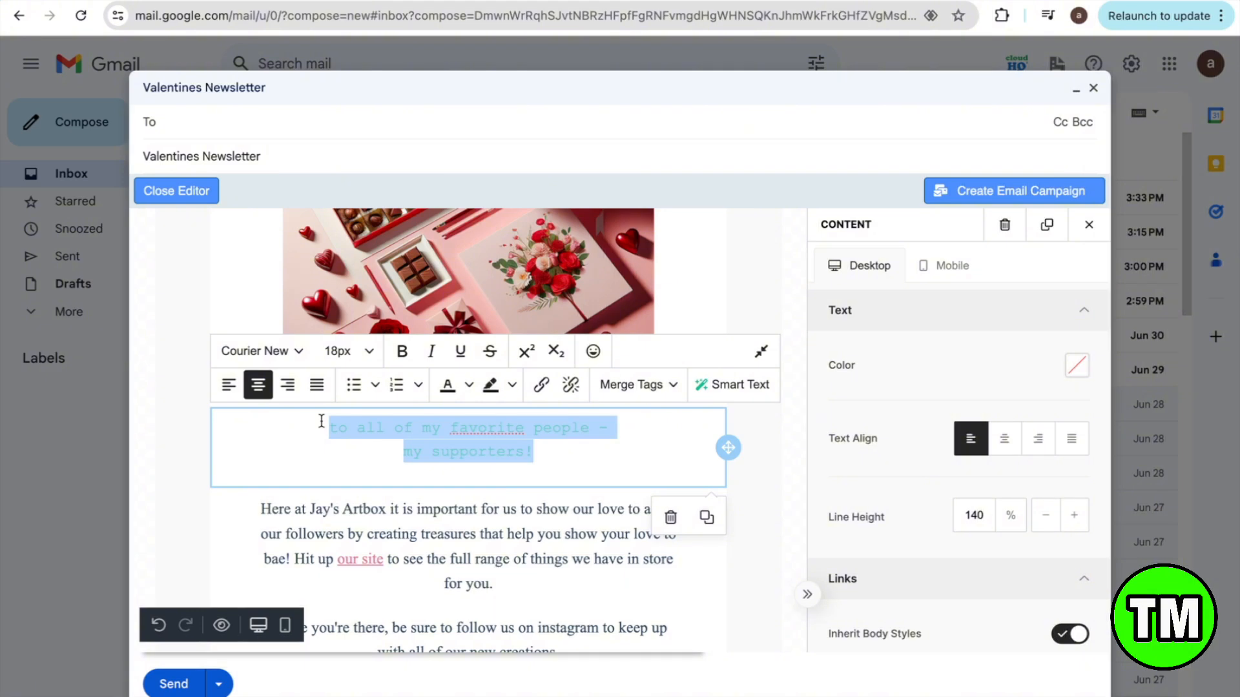
key(BackSpace)
text(Happy V)
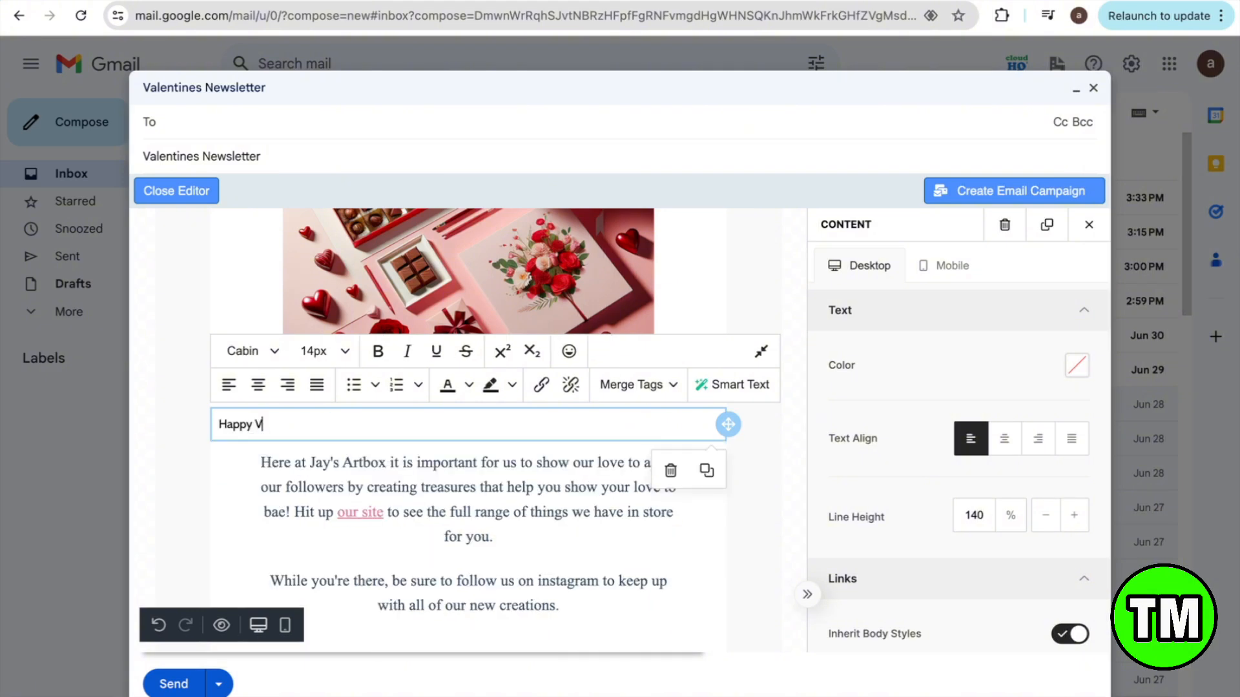
text(alentines Day to You!)
Step: Format the "Happy Valentines Day to You!" line as bold, centred and 30px
key(ctrl+a)
click(377, 351)
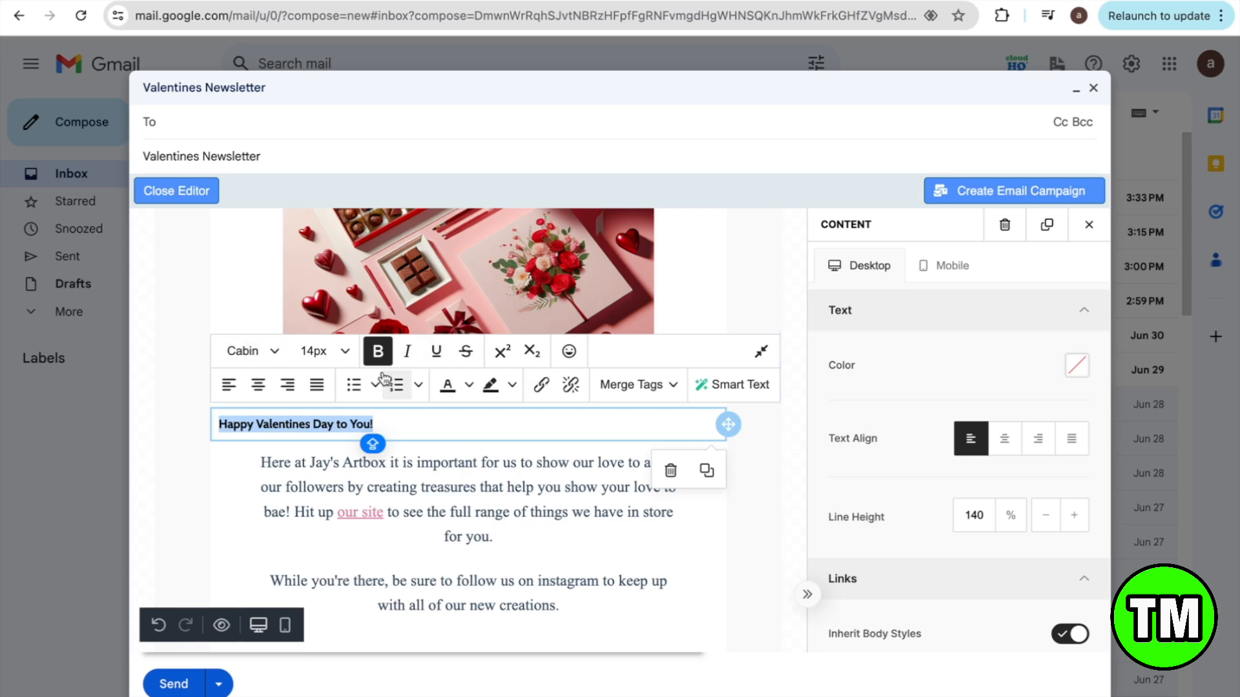
click(260, 390)
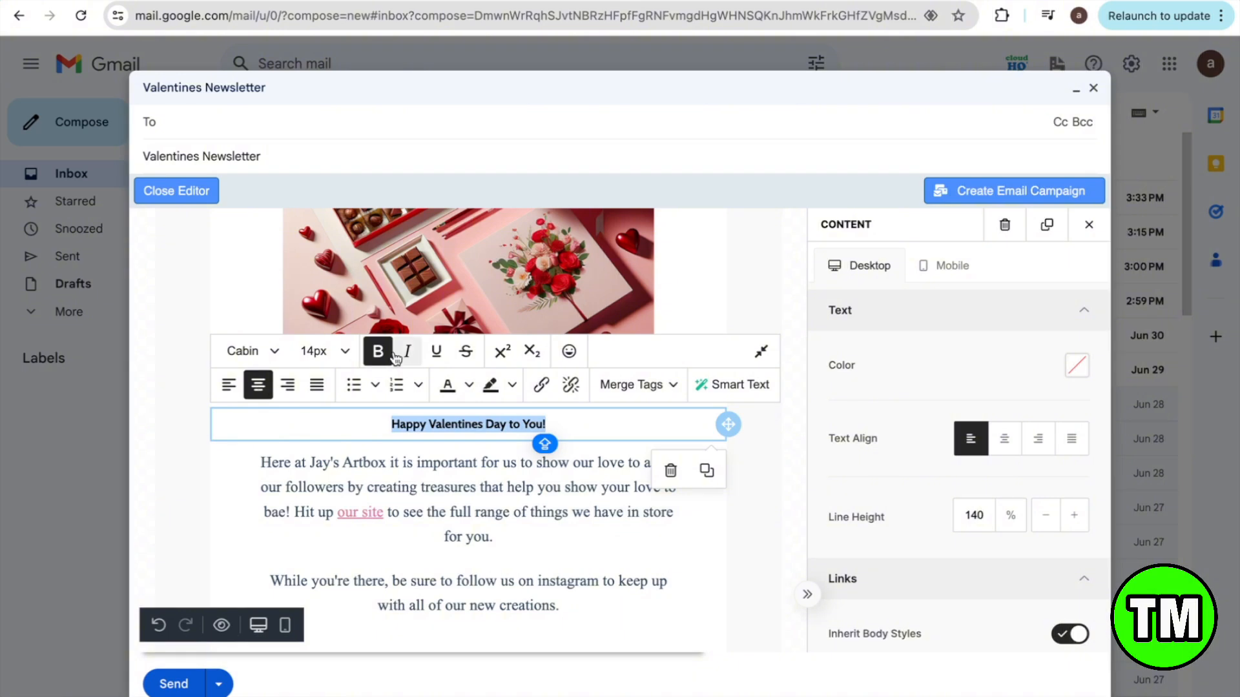
click(326, 352)
scroll(313, 540, down, 2)
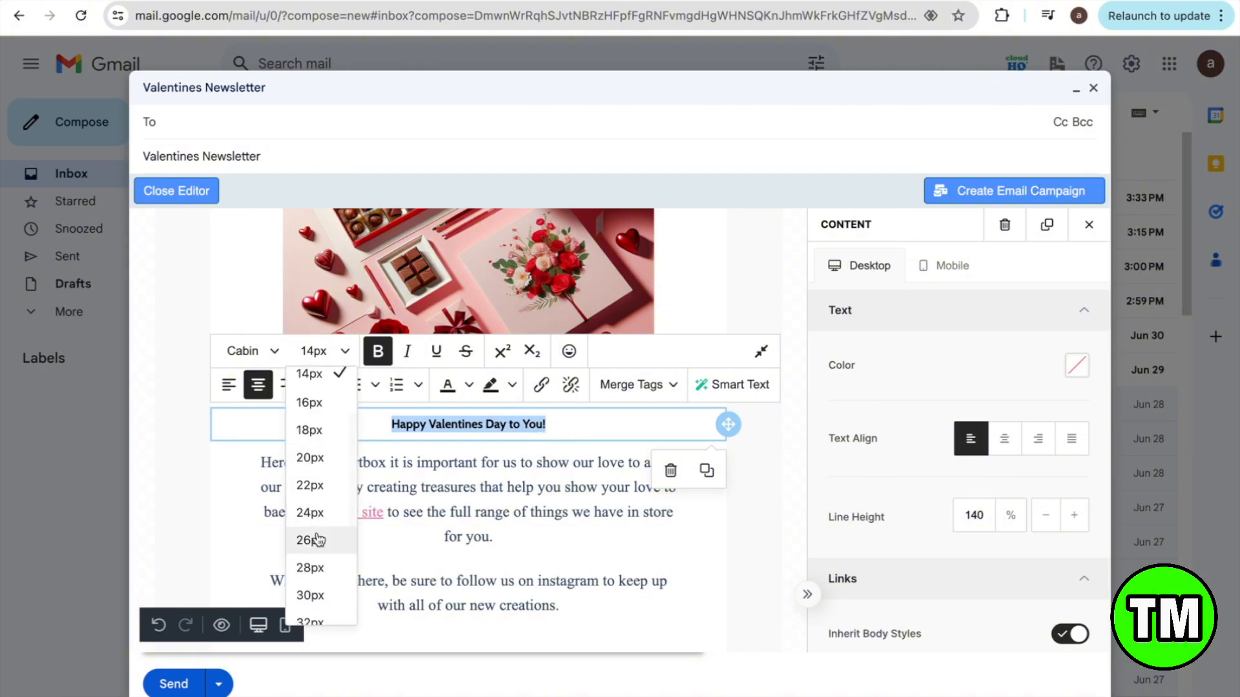
click(317, 578)
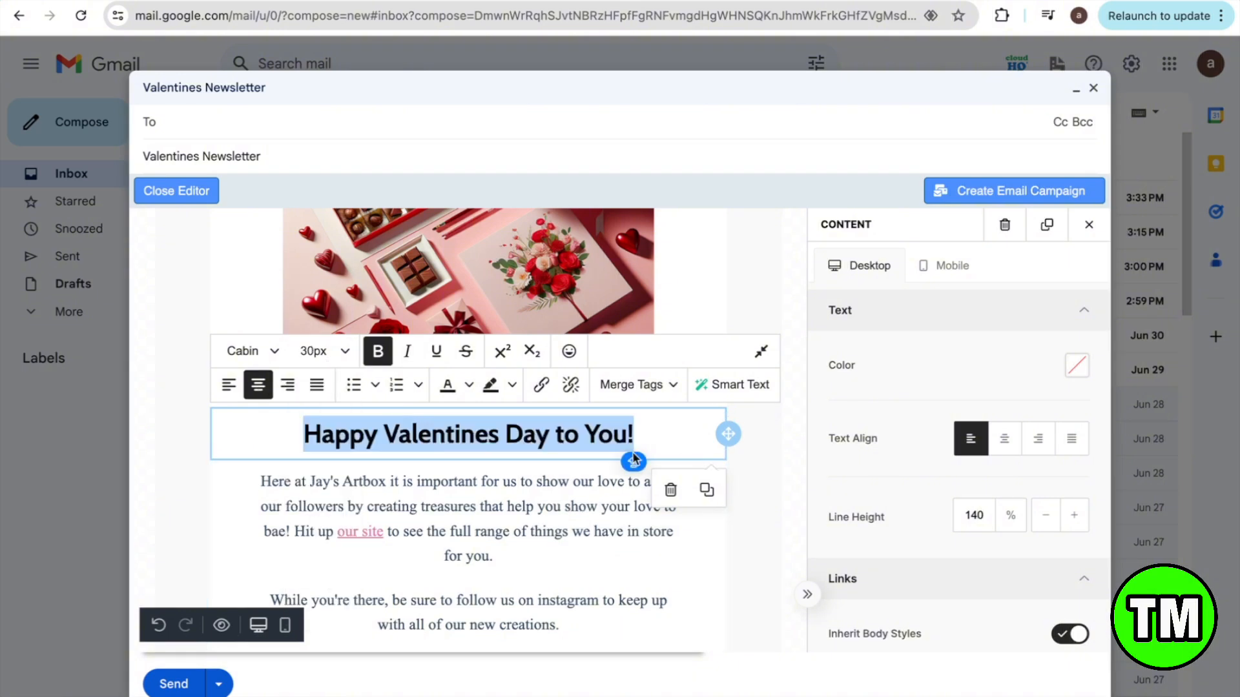
Step: Colour the Valentines greeting purple and choose Book Antiqua as its font
click(470, 386)
click(524, 439)
scroll(266, 429, up, 2)
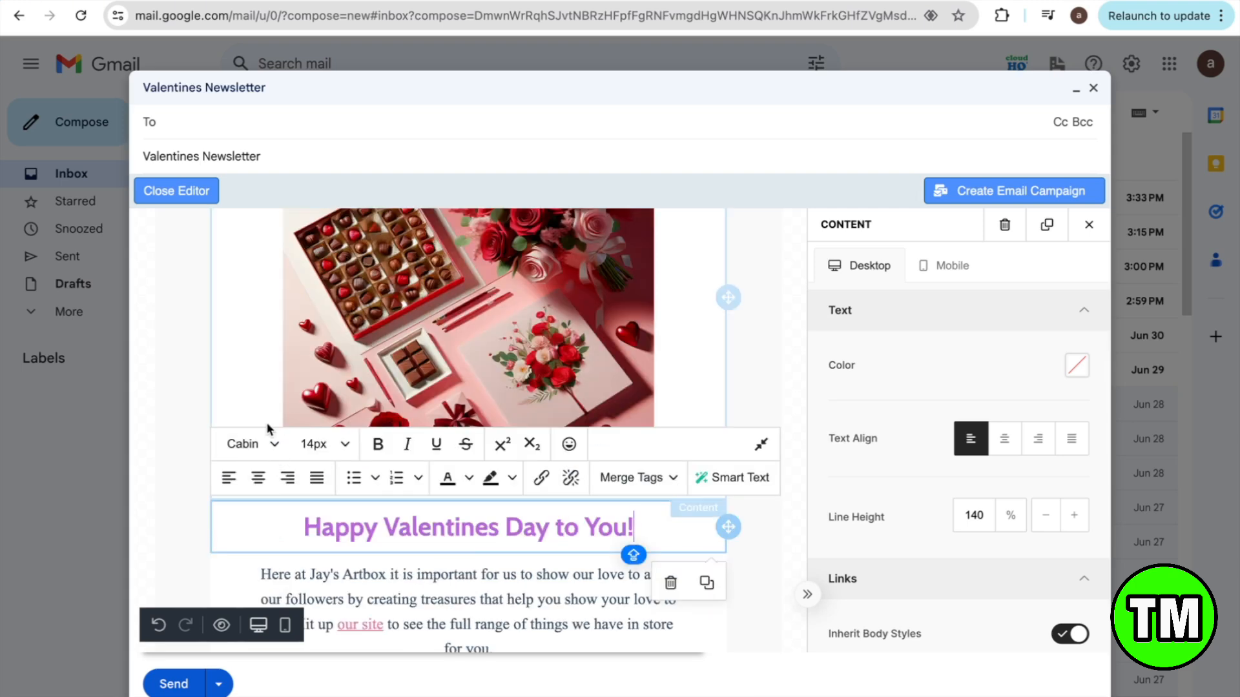
click(258, 444)
scroll(291, 392, down, 1)
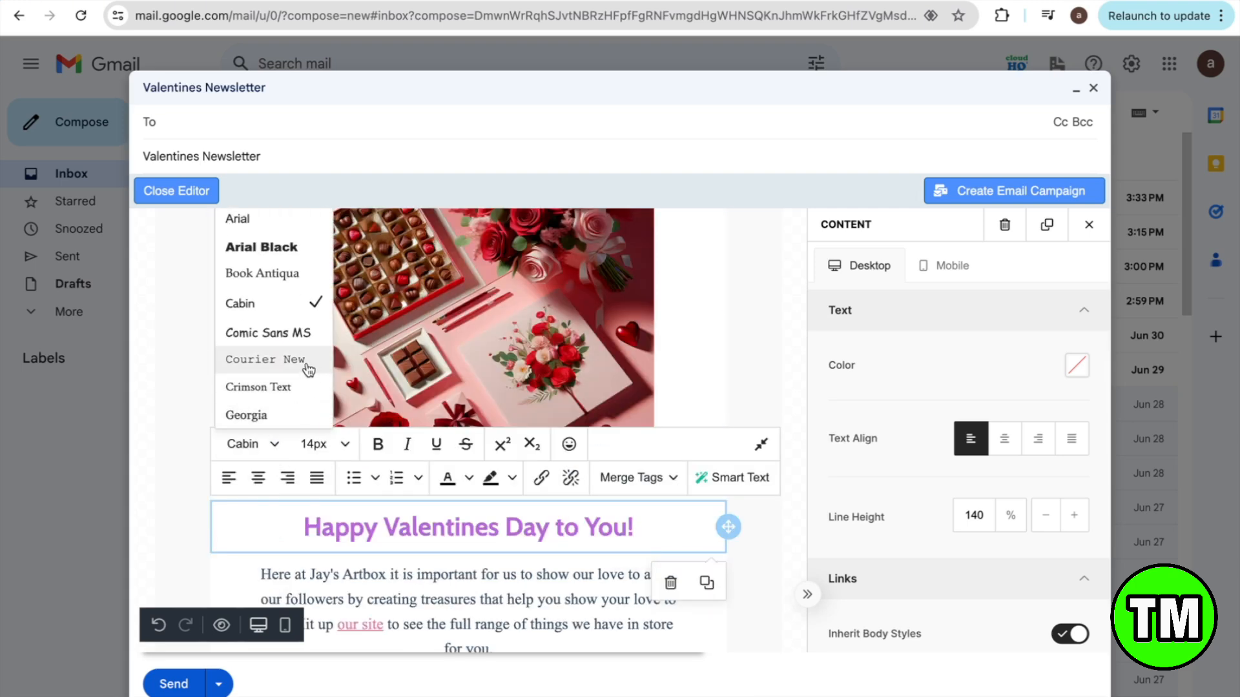
click(295, 282)
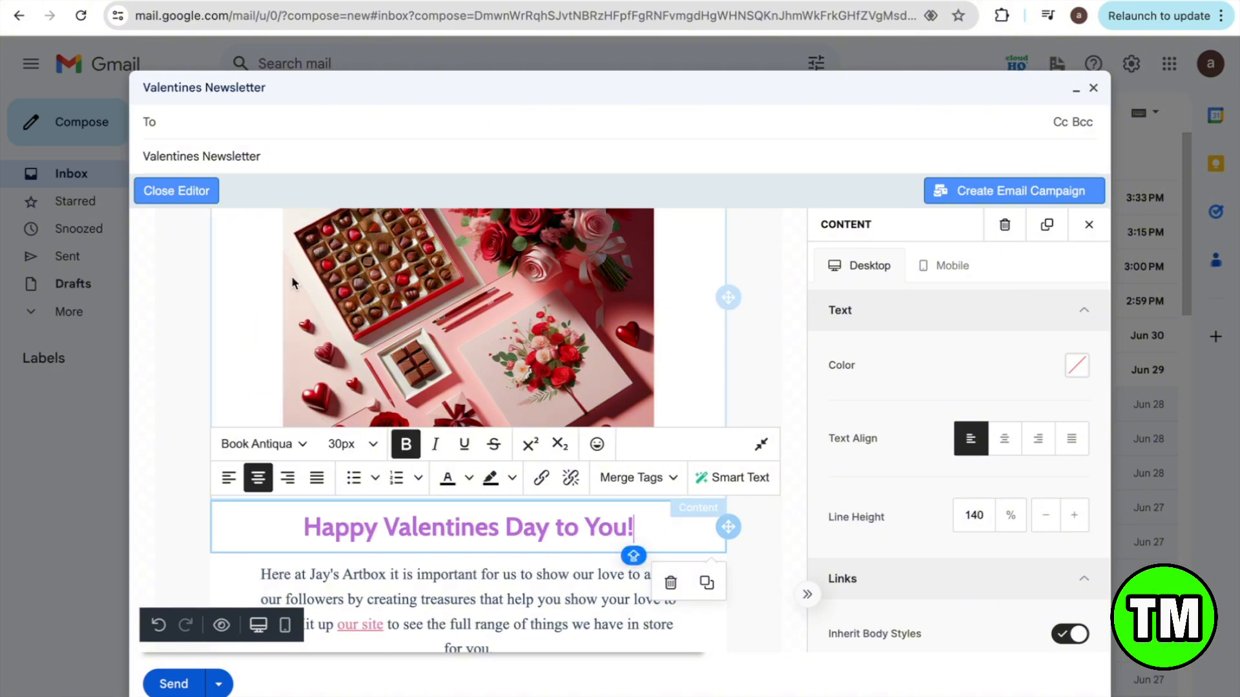
Step: Remove the empty line at the end of the body text block below the Valentines greeting
scroll(614, 587, down, 3)
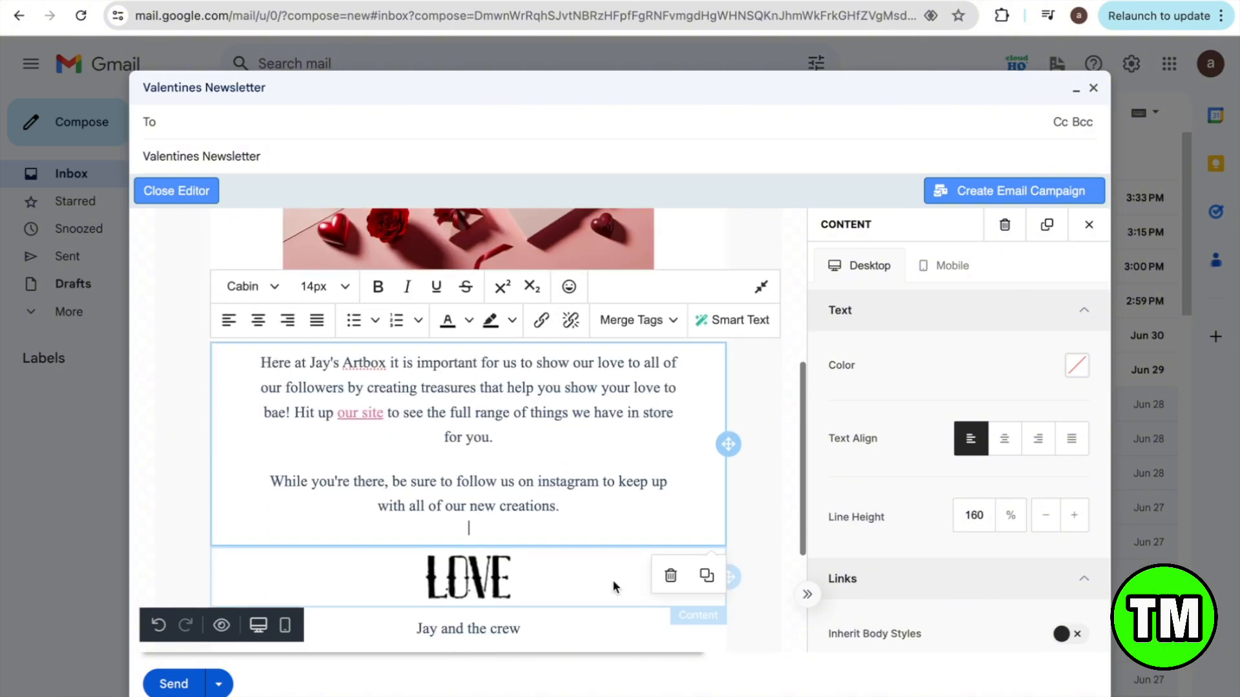
key(BackSpace)
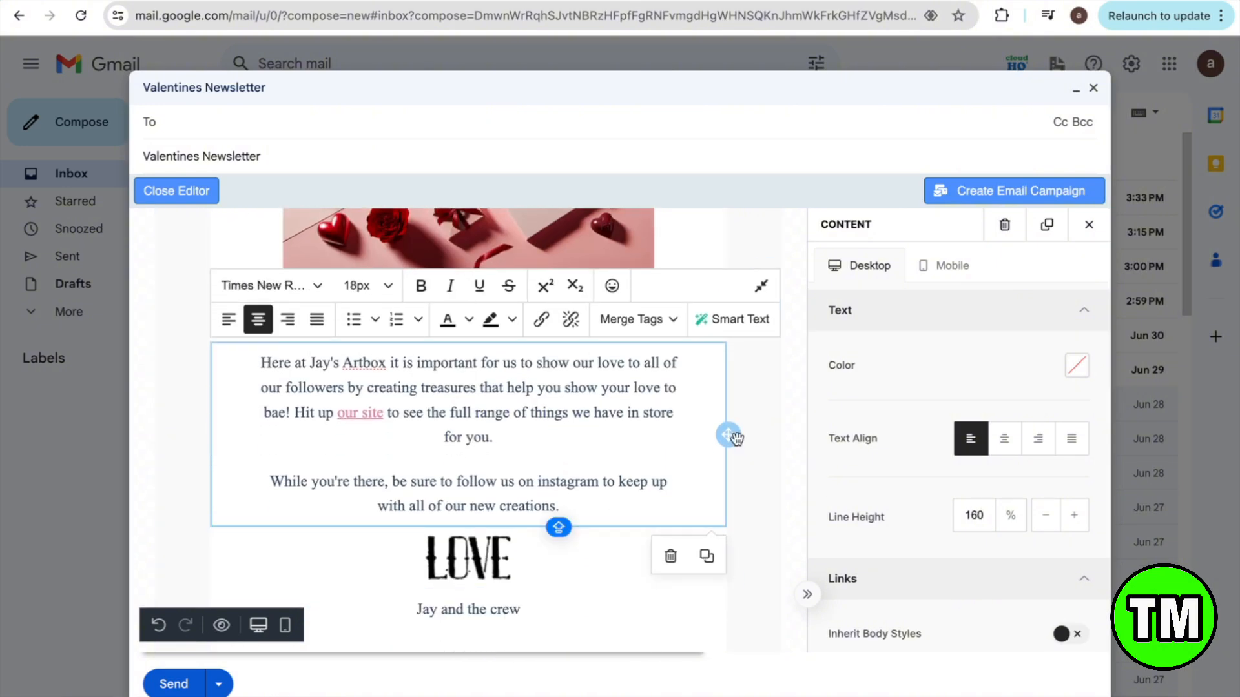
click(758, 452)
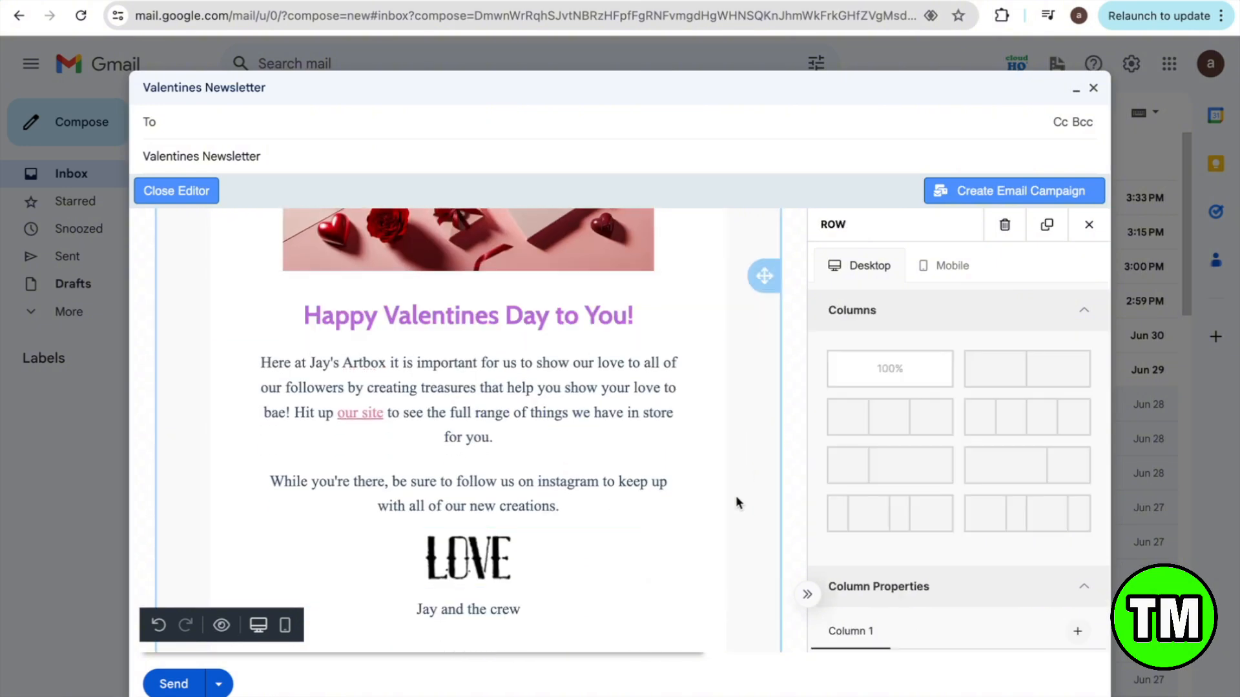
click(558, 424)
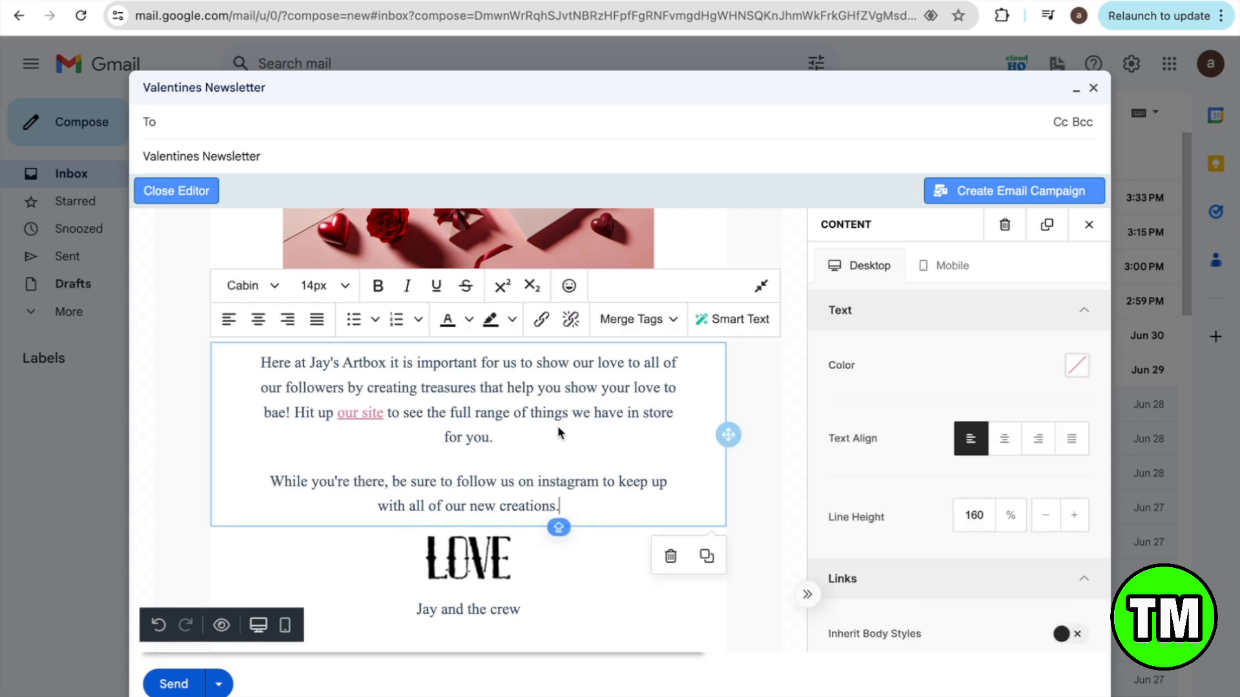
Step: Duplicate the body text block and delete everything after "in store" from the lower copy
click(707, 556)
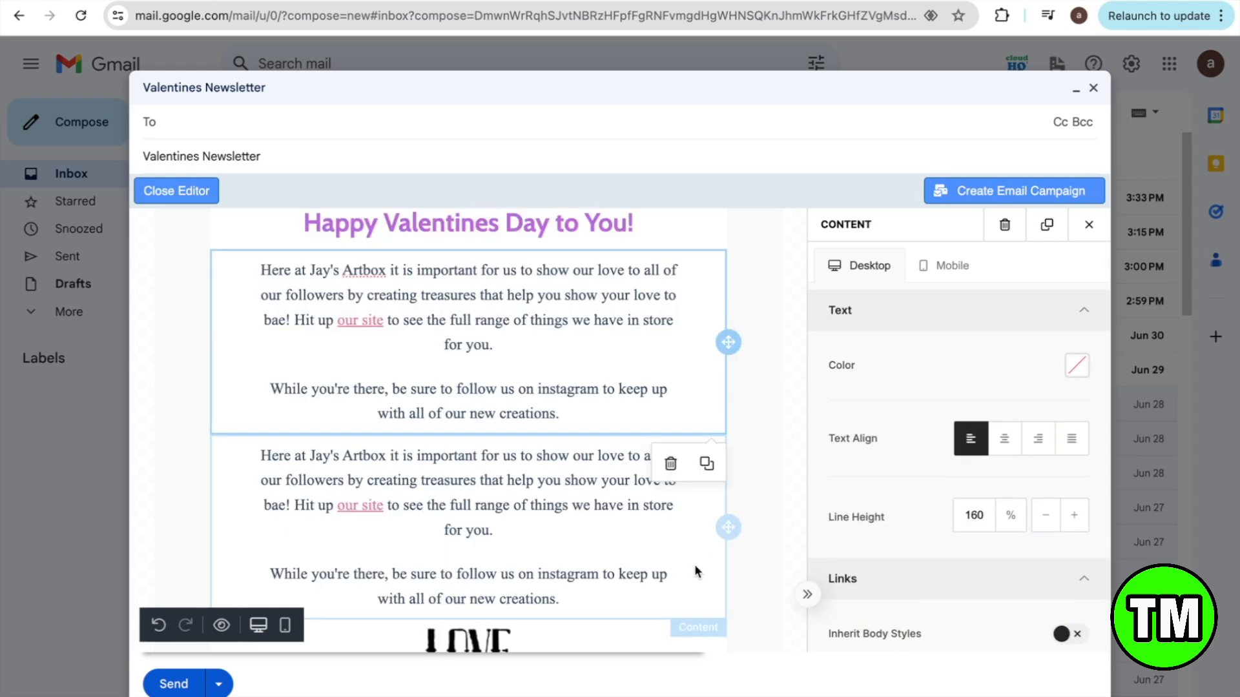
triple_click(611, 574)
key(BackSpace)
key(BackSpace)
key(BackSpace)
key(BackSpace)
key(BackSpace)
key(BackSpace)
key(BackSpace)
key(BackSpace)
key(BackSpace)
key(BackSpace)
key(BackSpace)
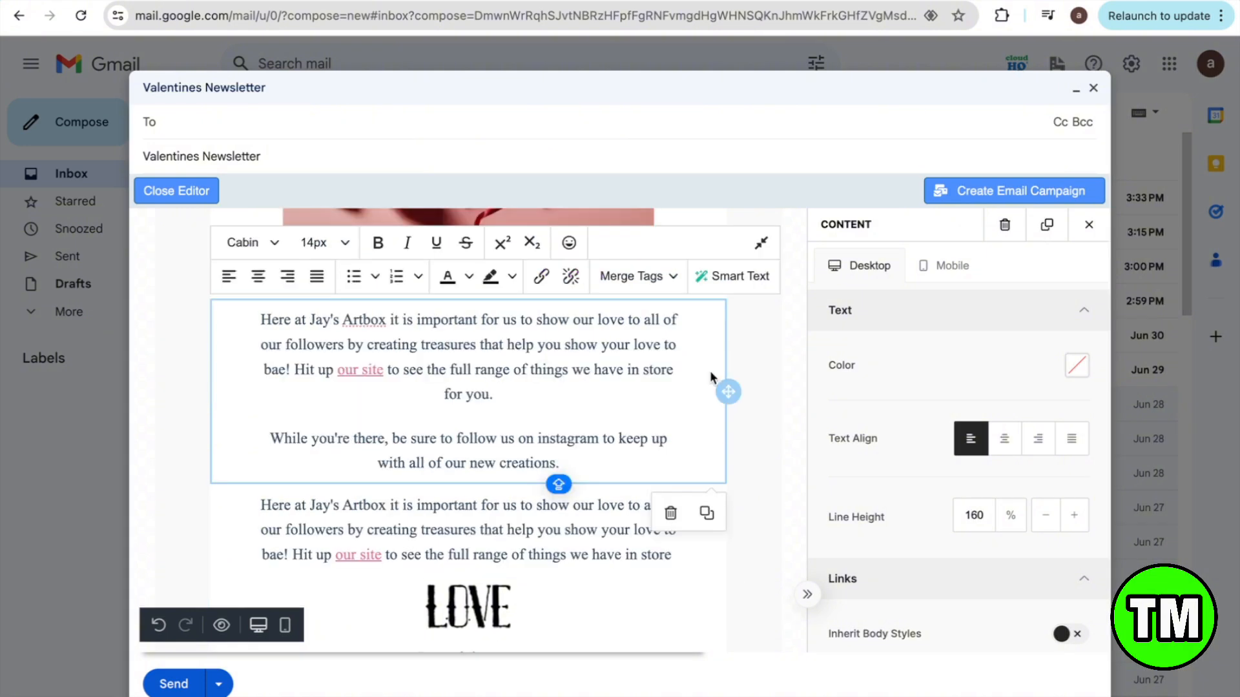
Step: Try to move the upper body text block above the Valentines greeting
click(530, 444)
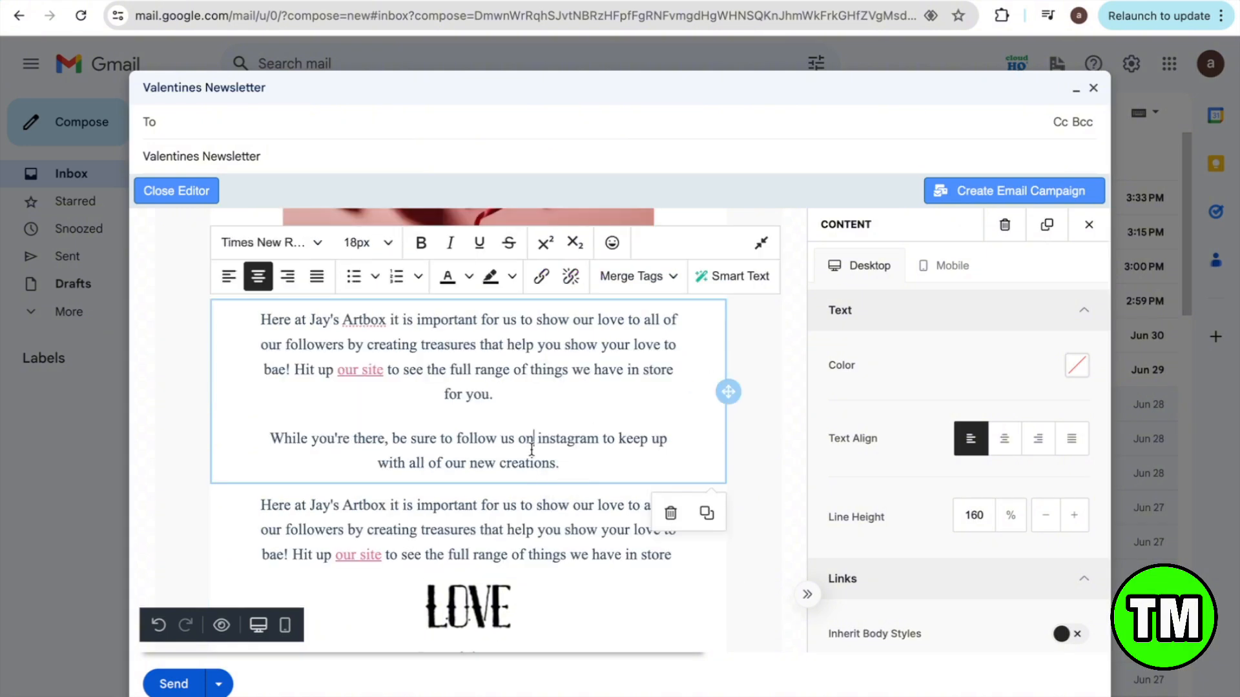
click(729, 393)
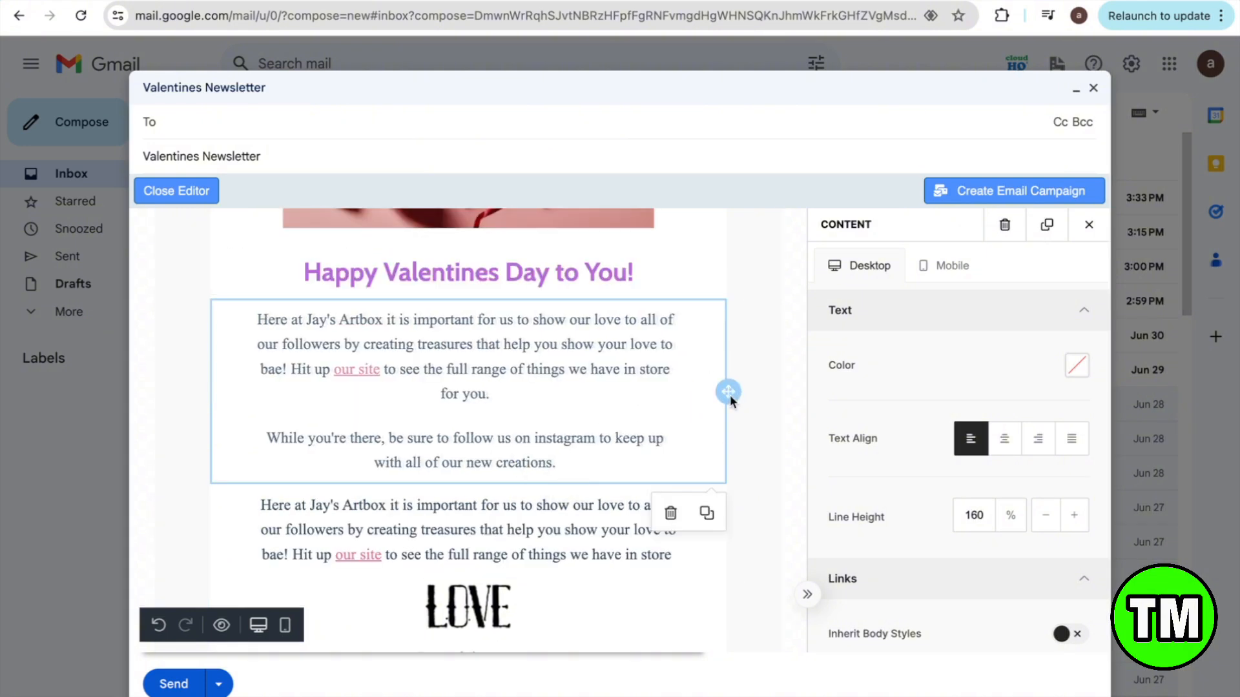
mouse_move(730, 394)
mouse_down()
mouse_move(738, 431)
mouse_move(722, 321)
mouse_up()
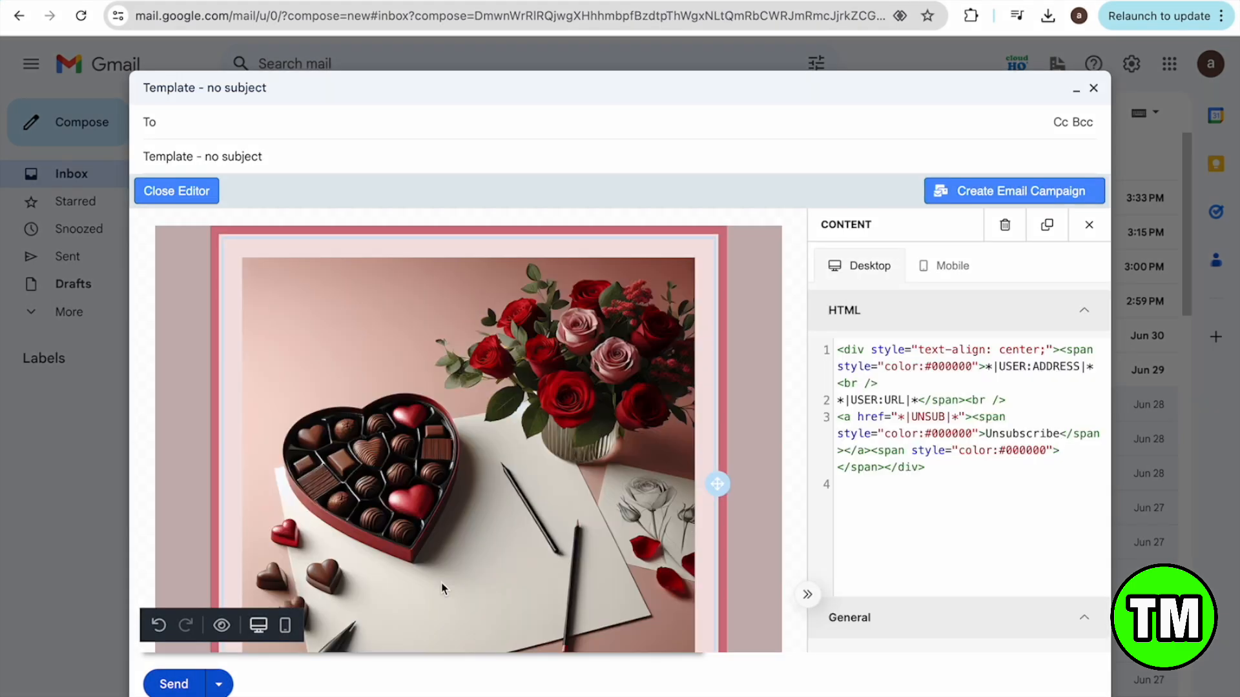
Step: Add a columns block and an empty image block between the Instagram line and the row of three photos
scroll(442, 588, down, 15)
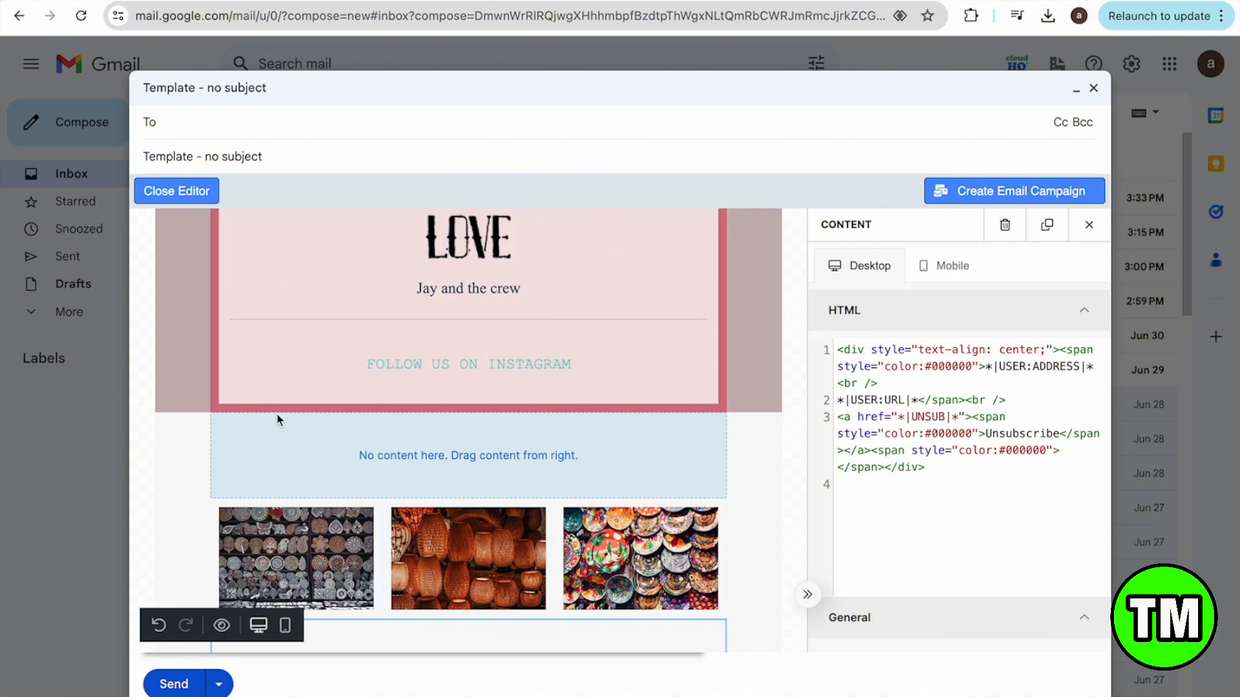
click(330, 483)
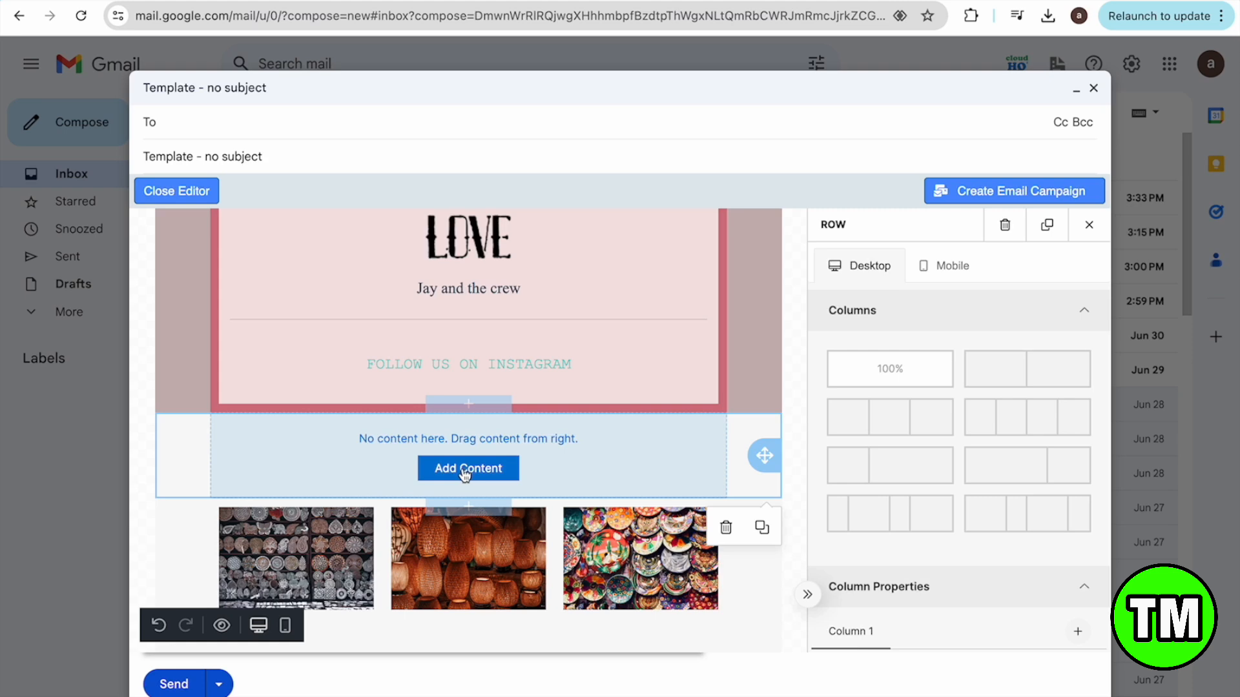
click(465, 470)
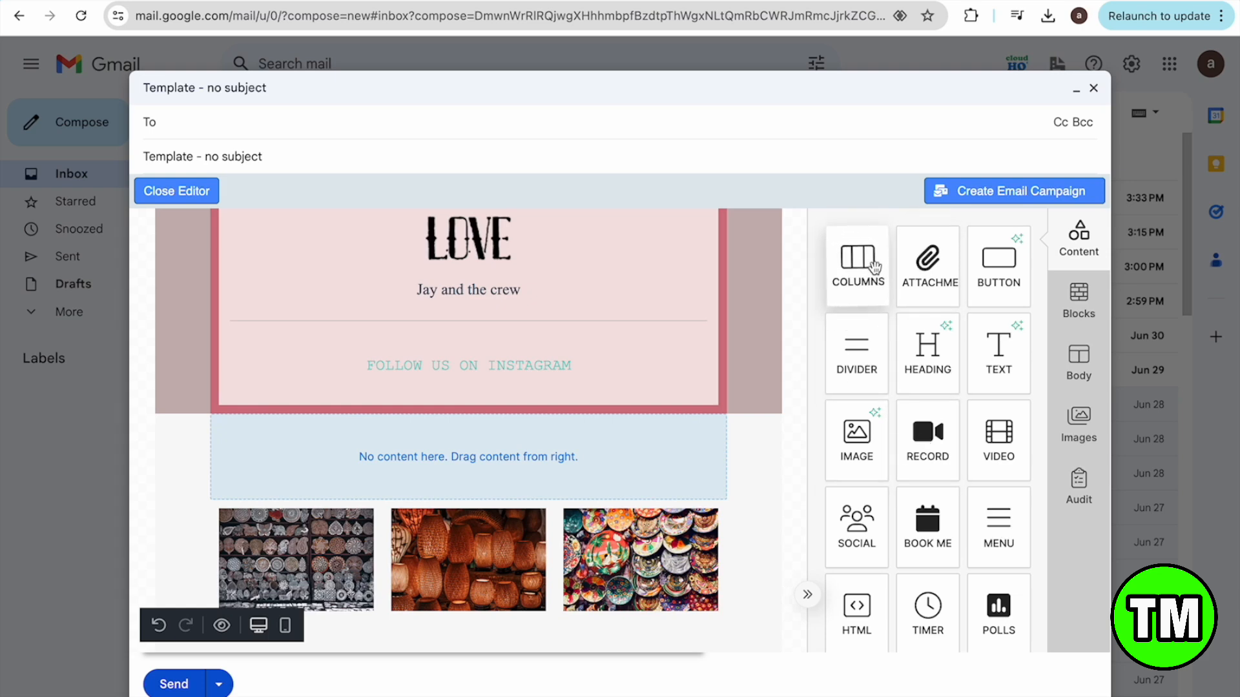
drag(875, 267, 567, 461)
drag(857, 434, 471, 464)
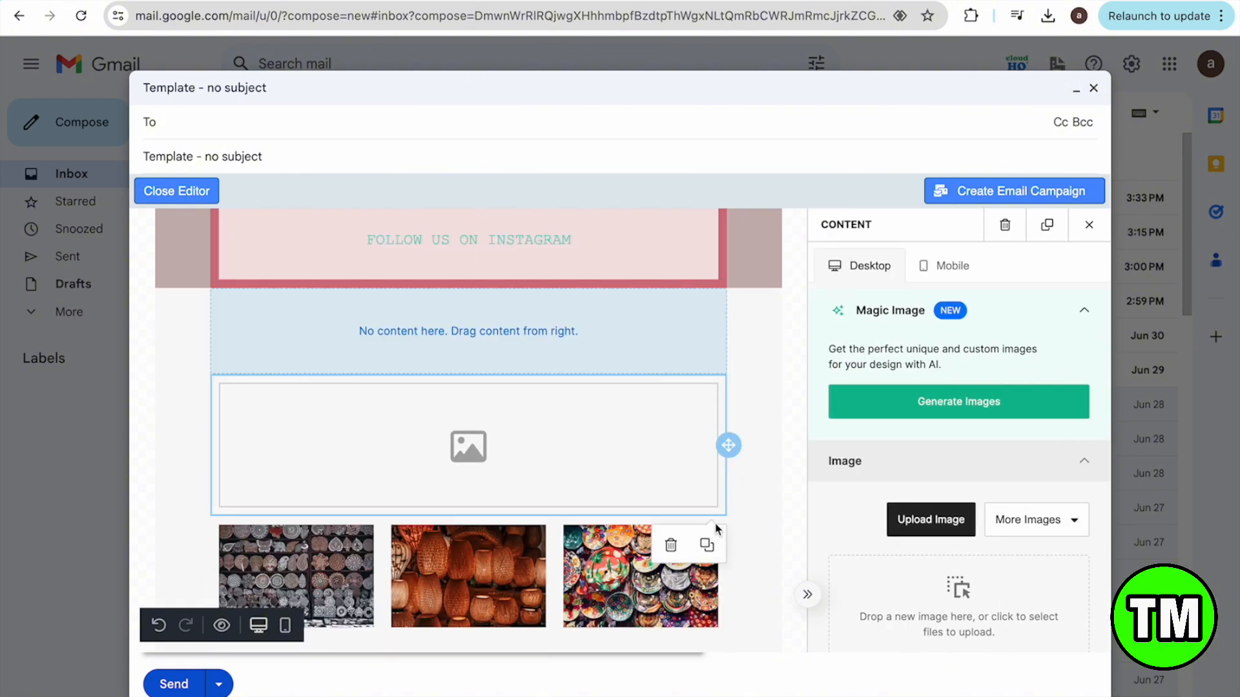
scroll(469, 581, down, 1)
drag(551, 530, 376, 390)
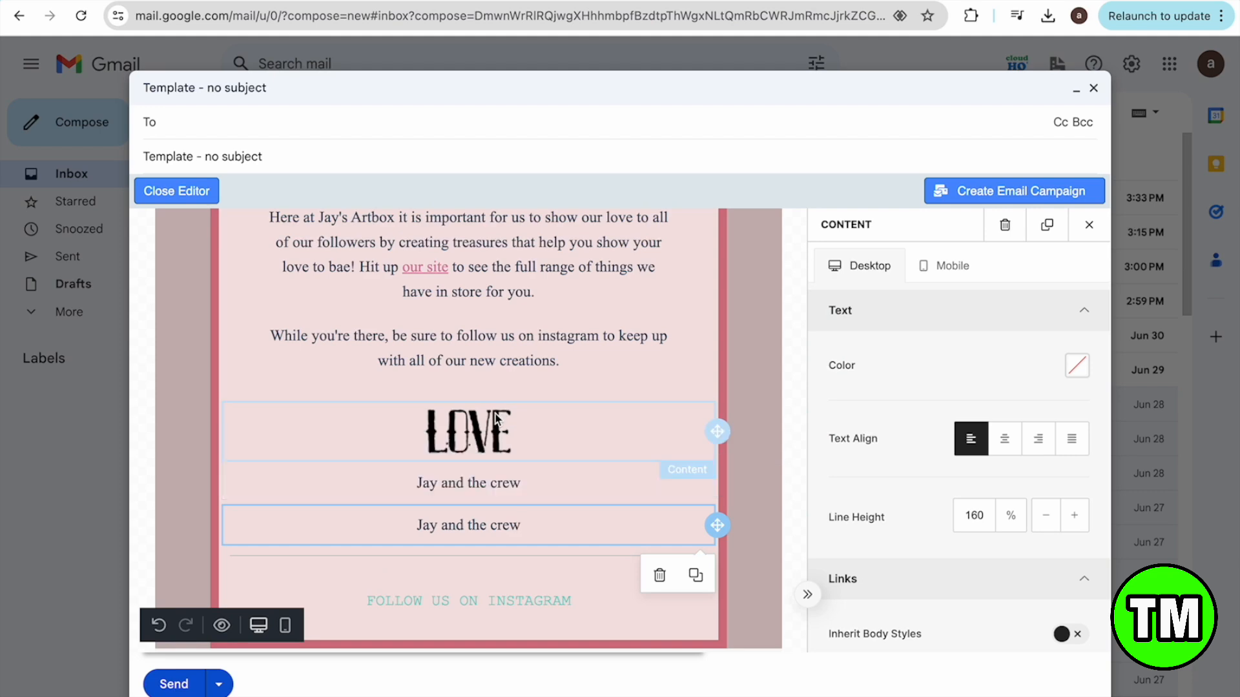
Step: Delete the duplicated signature line below the LOVE image
click(498, 418)
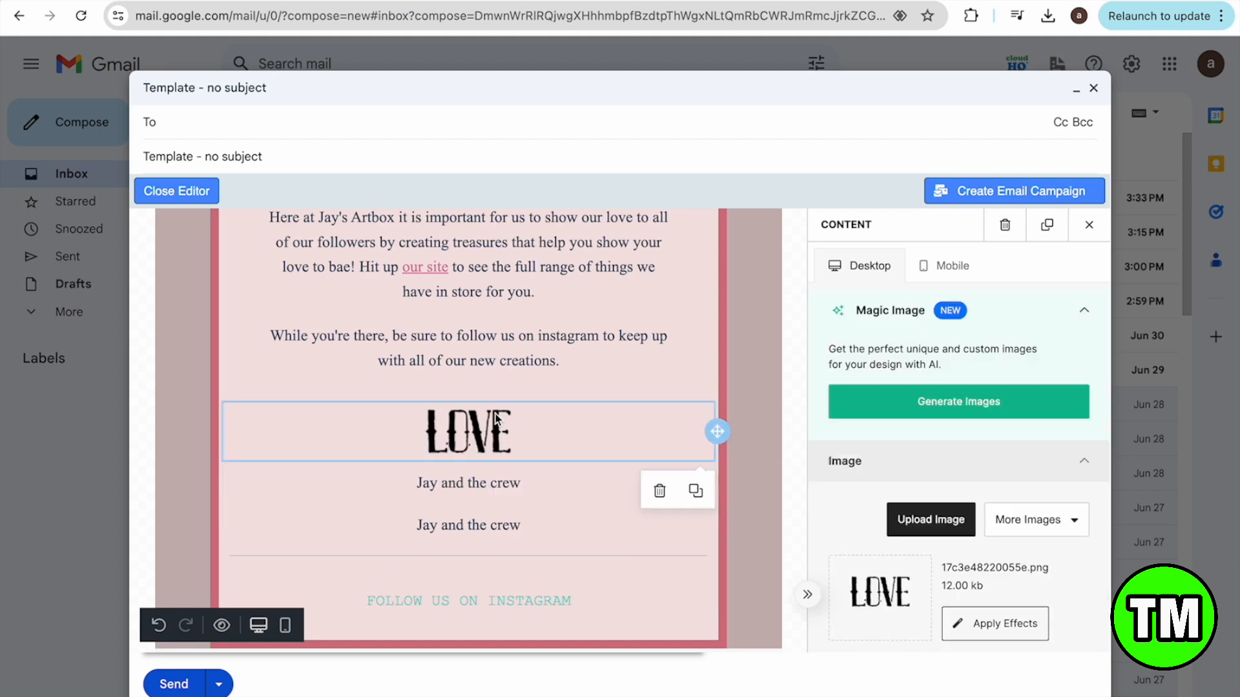
click(471, 526)
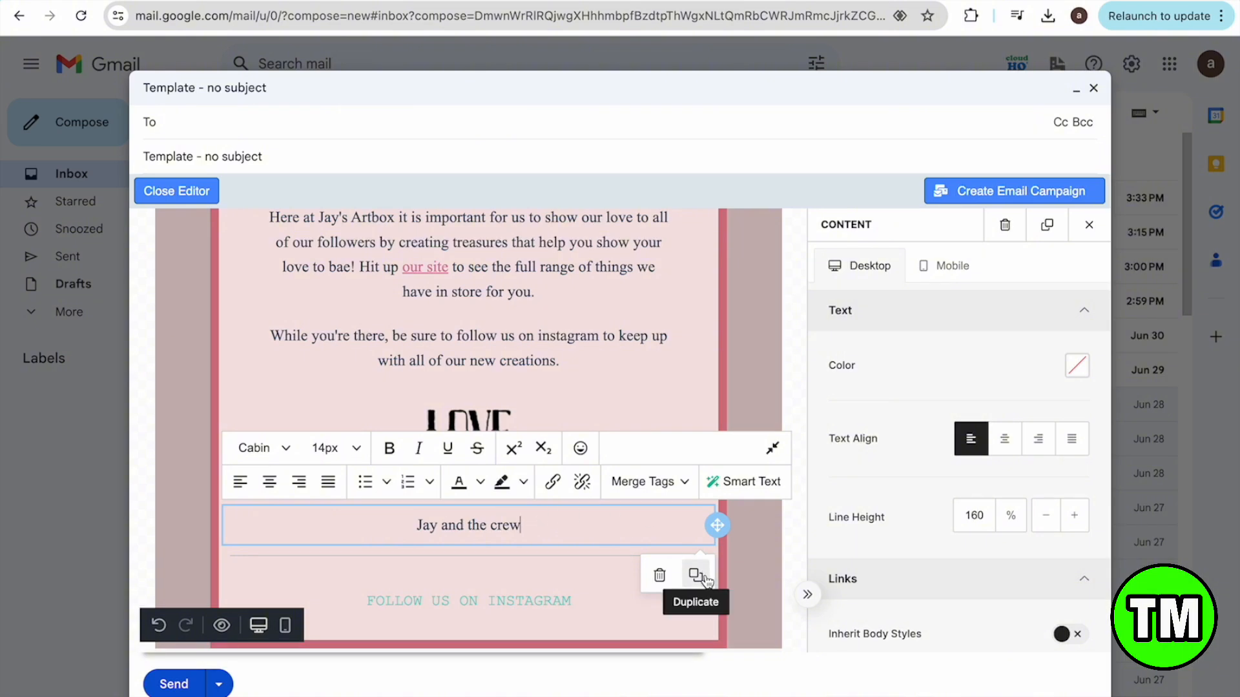
click(654, 583)
click(659, 575)
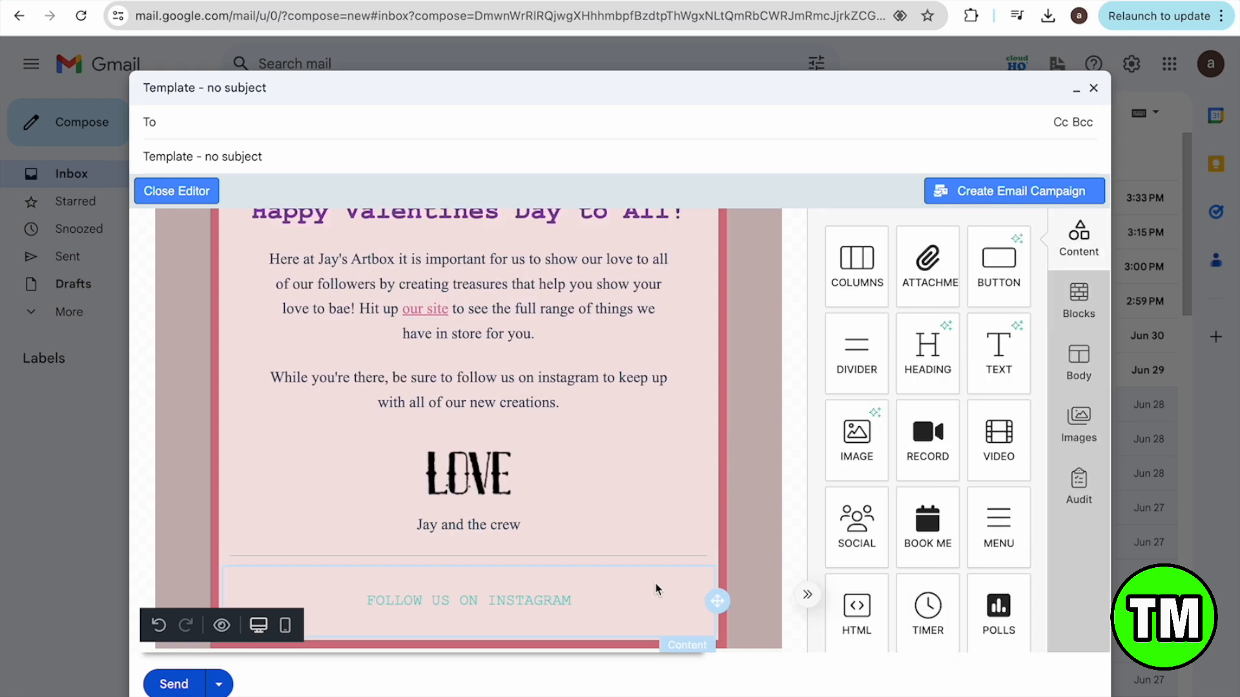
Step: Link the words "with all of our new creations." to the Chrome Web Store page of Gmail Email Templates by cloudHQ, opening in a new tab
scroll(496, 595, up, 1)
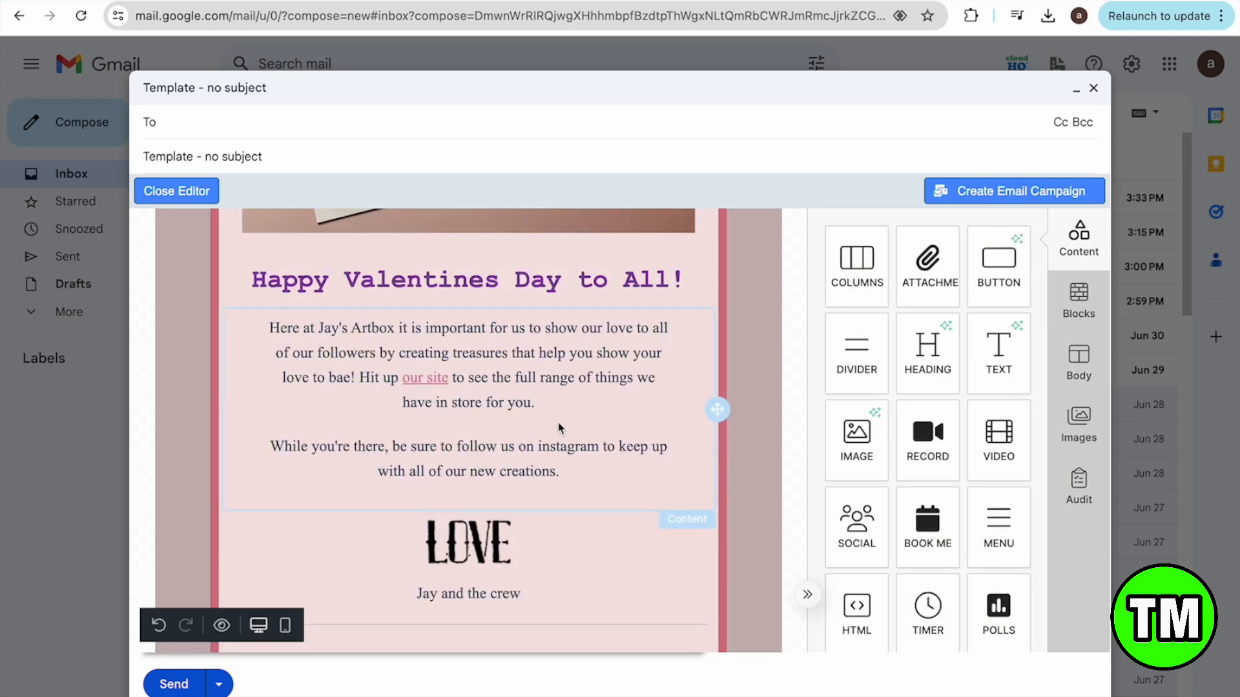
click(520, 456)
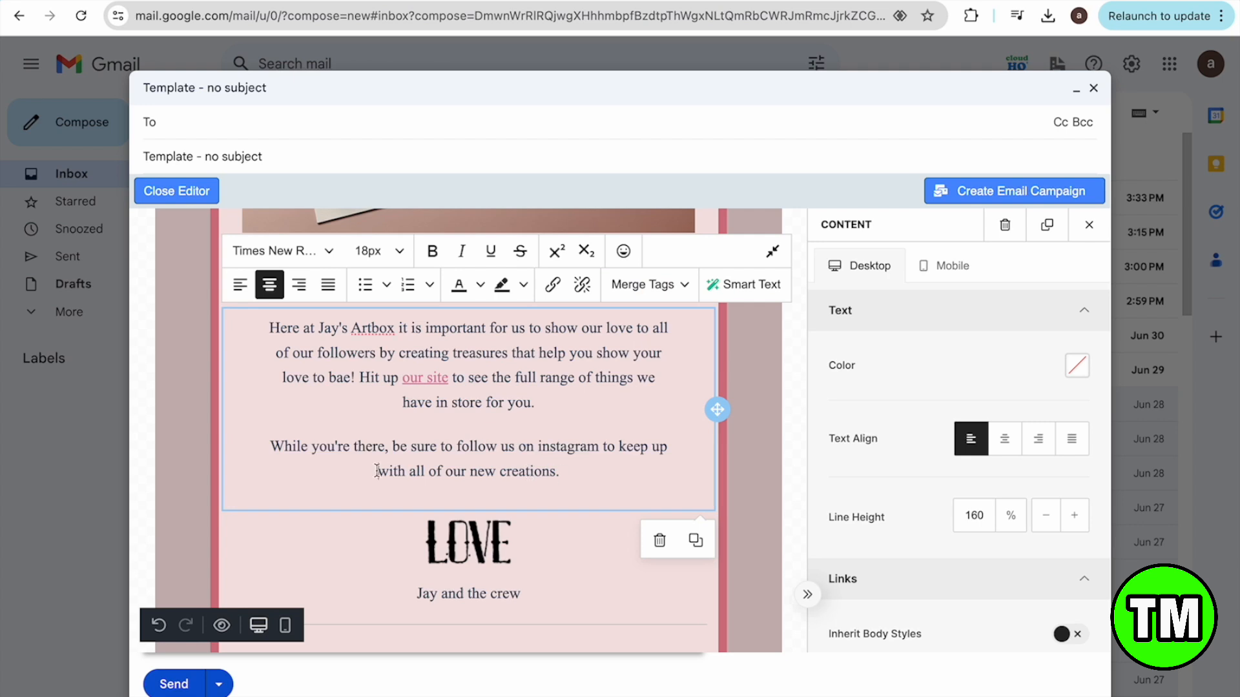
drag(378, 471, 560, 464)
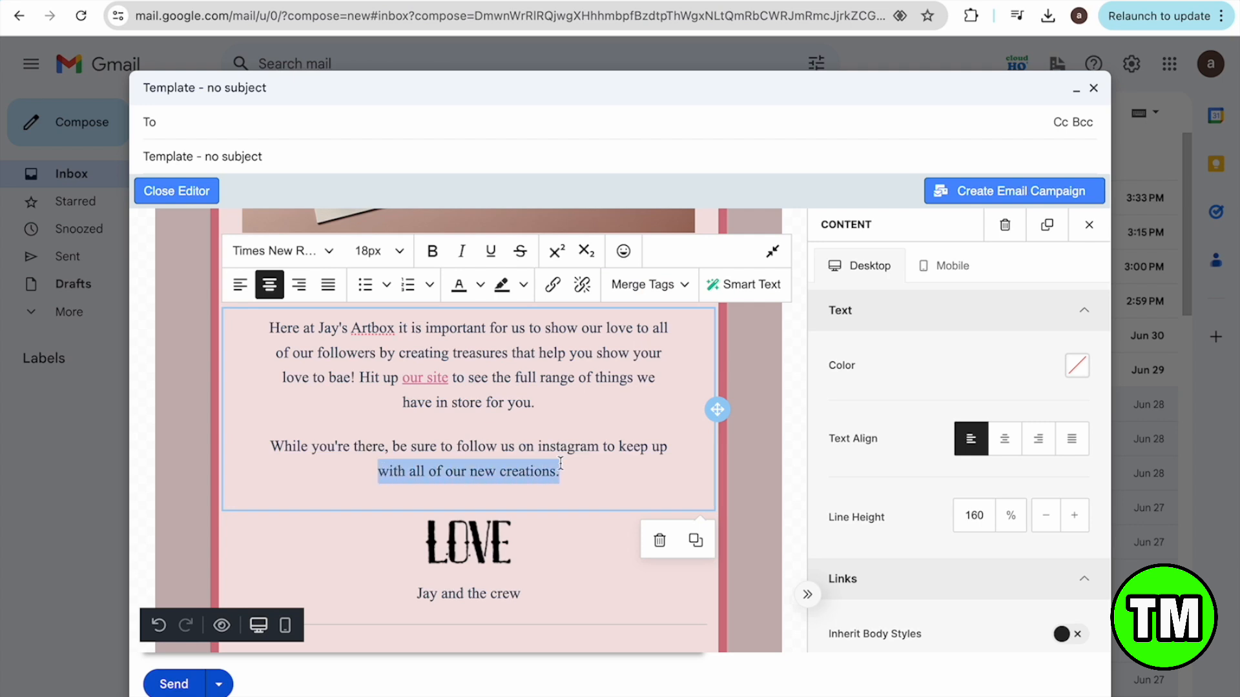
click(553, 289)
click(170, 1)
key(ctrl+c)
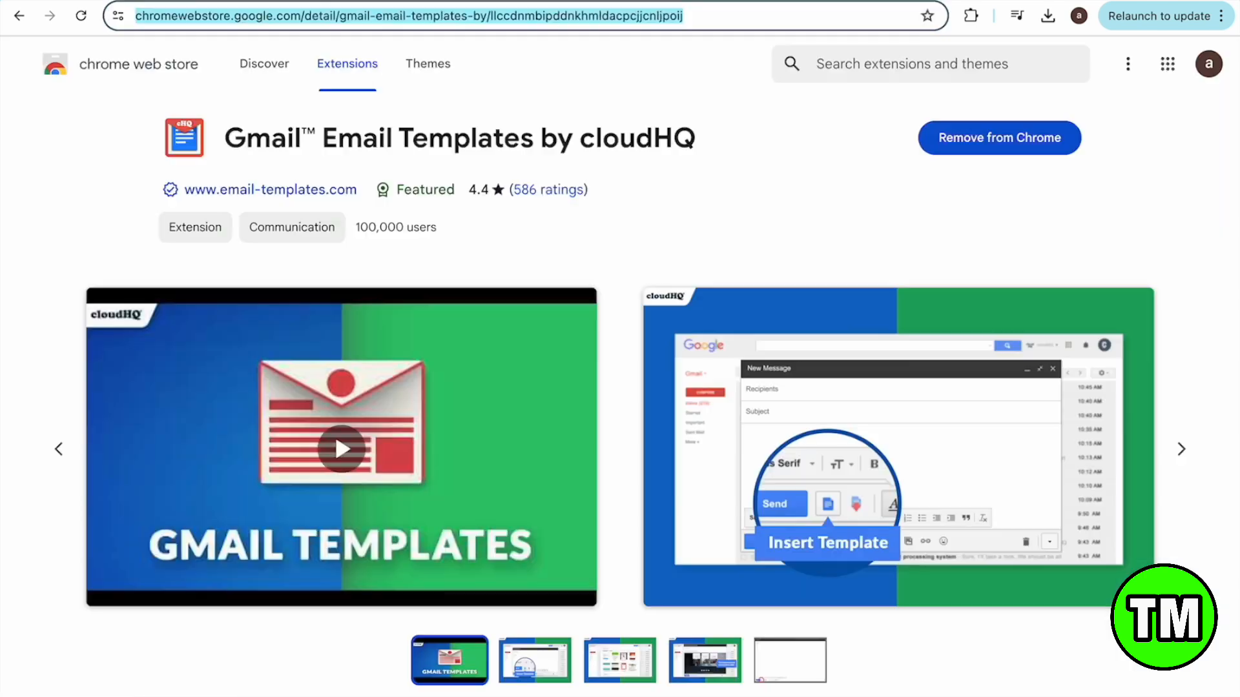
click(279, 1)
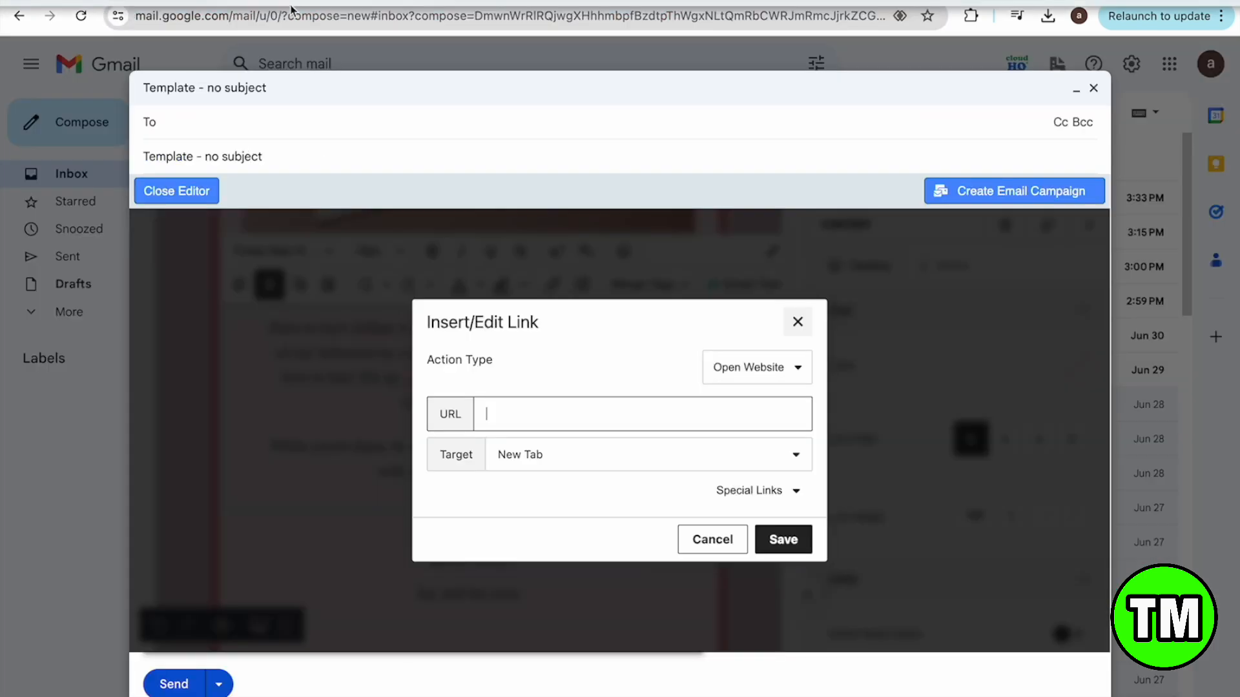
key(ctrl+v)
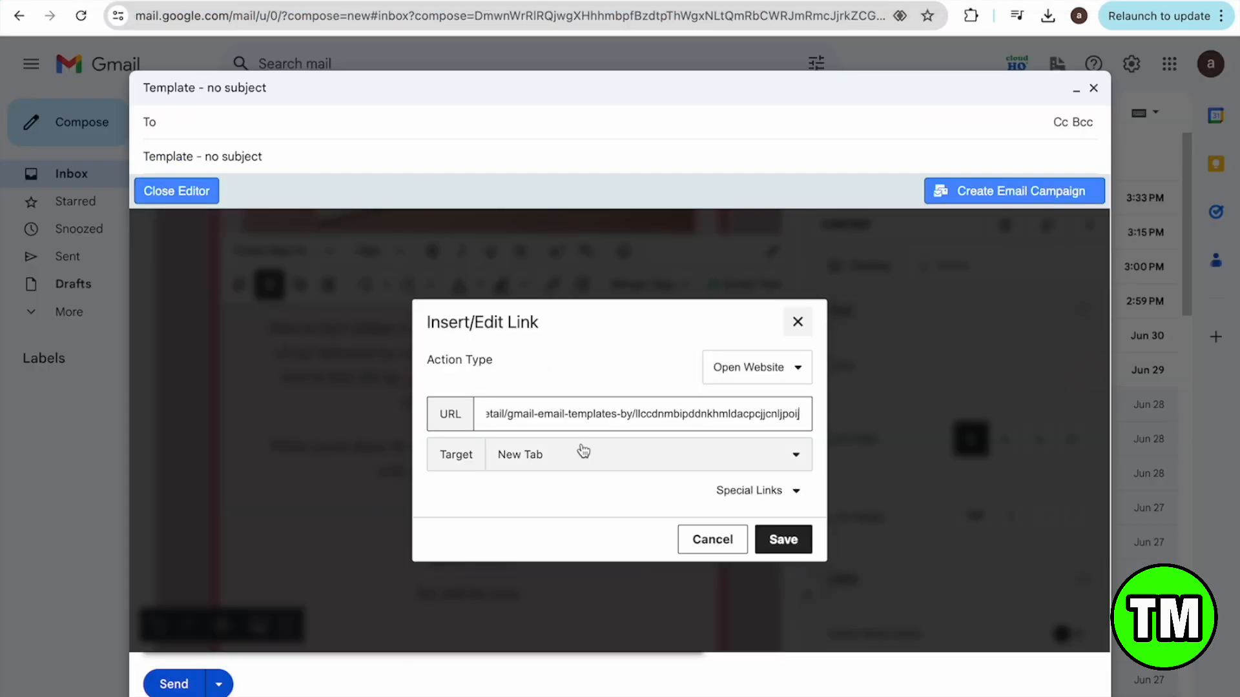
click(789, 545)
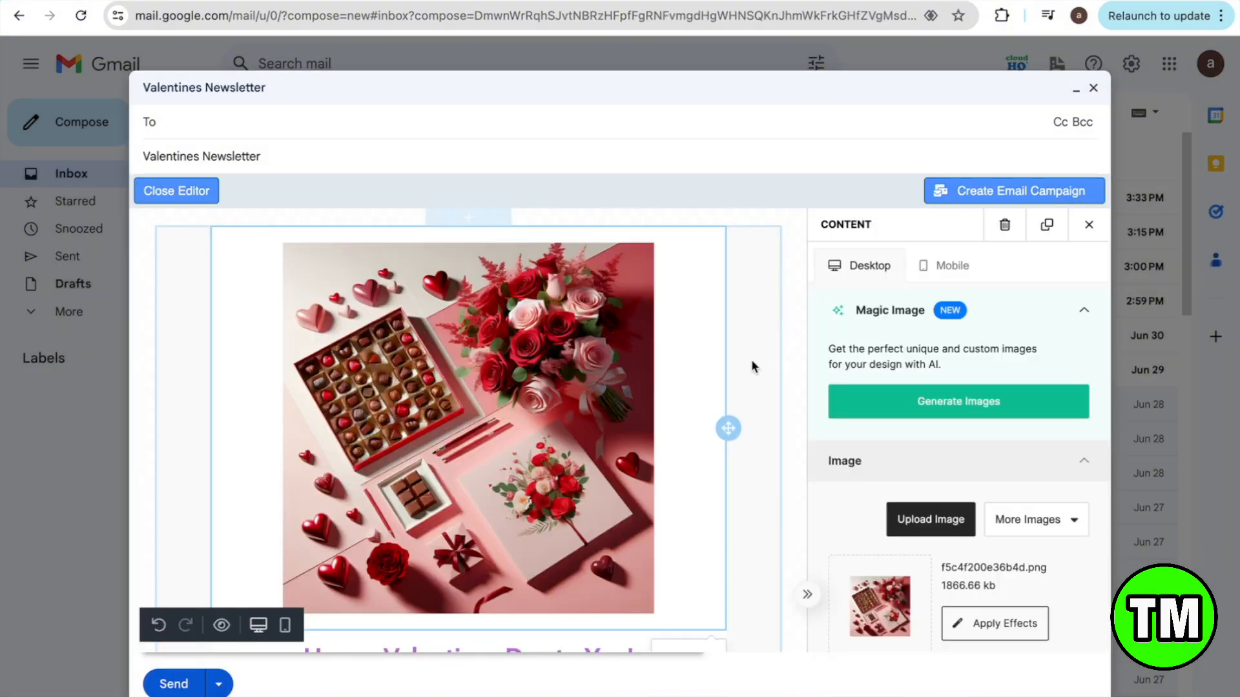
Step: Try the red background colour EA5D5D on the column holding the chocolates-and-roses image, and clear it again
click(752, 360)
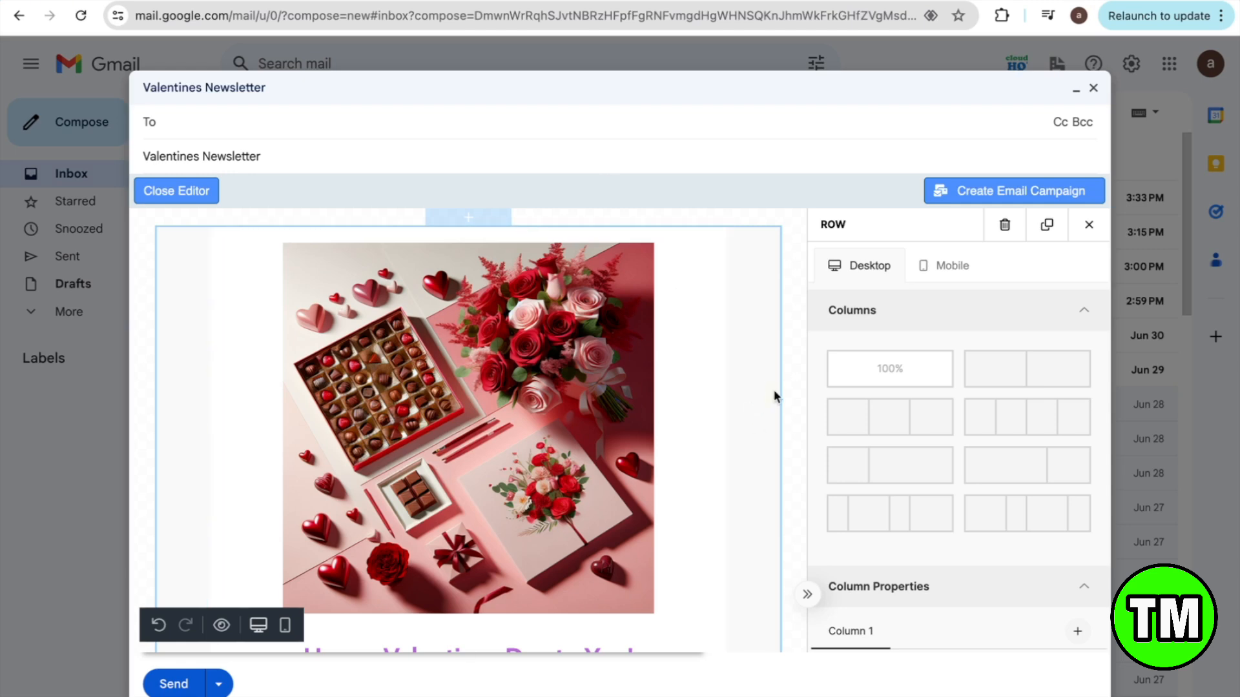
scroll(1002, 385, down, 4)
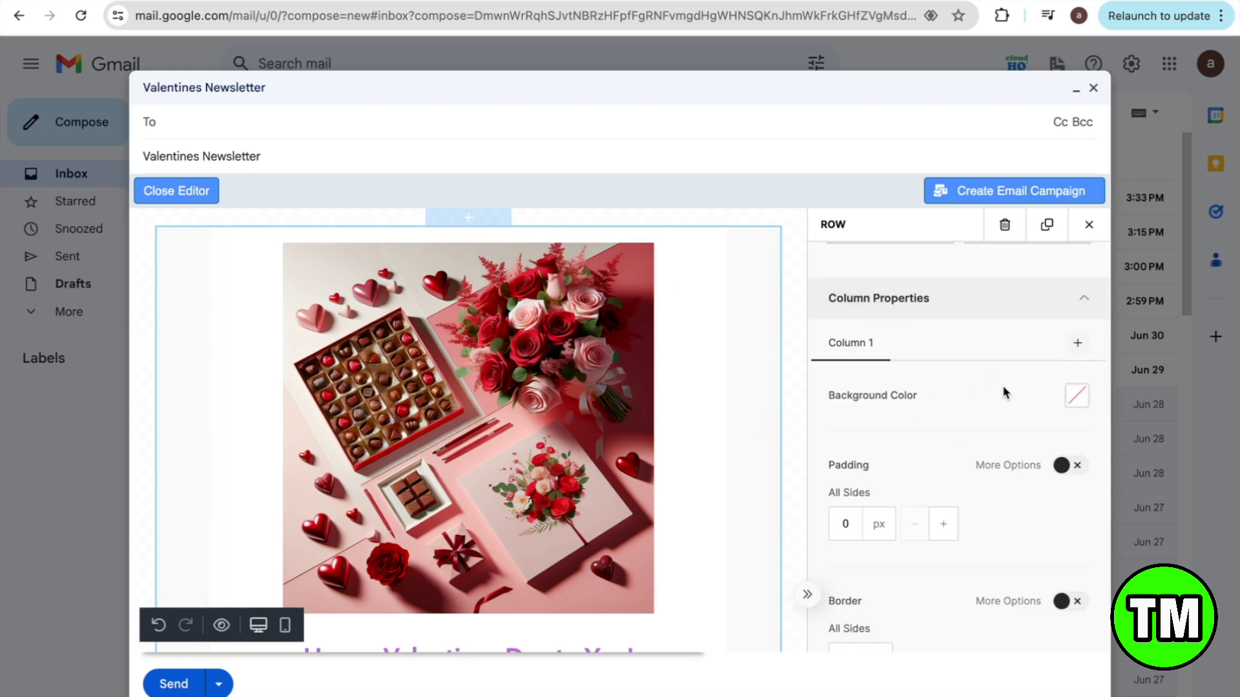
click(1082, 403)
click(1013, 428)
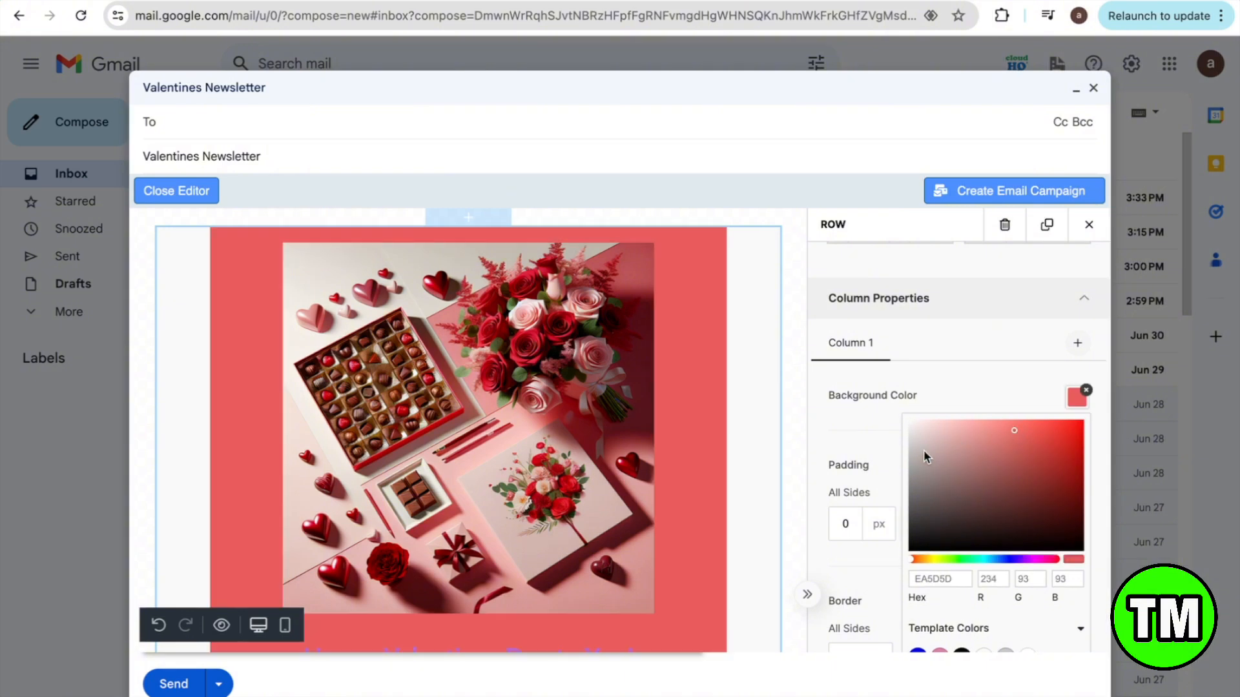
click(1085, 390)
Step: Set the column's padding to 12 px on all sides and give it a solid border on all sides
scroll(973, 506, down, 2)
click(847, 364)
key(BackSpace)
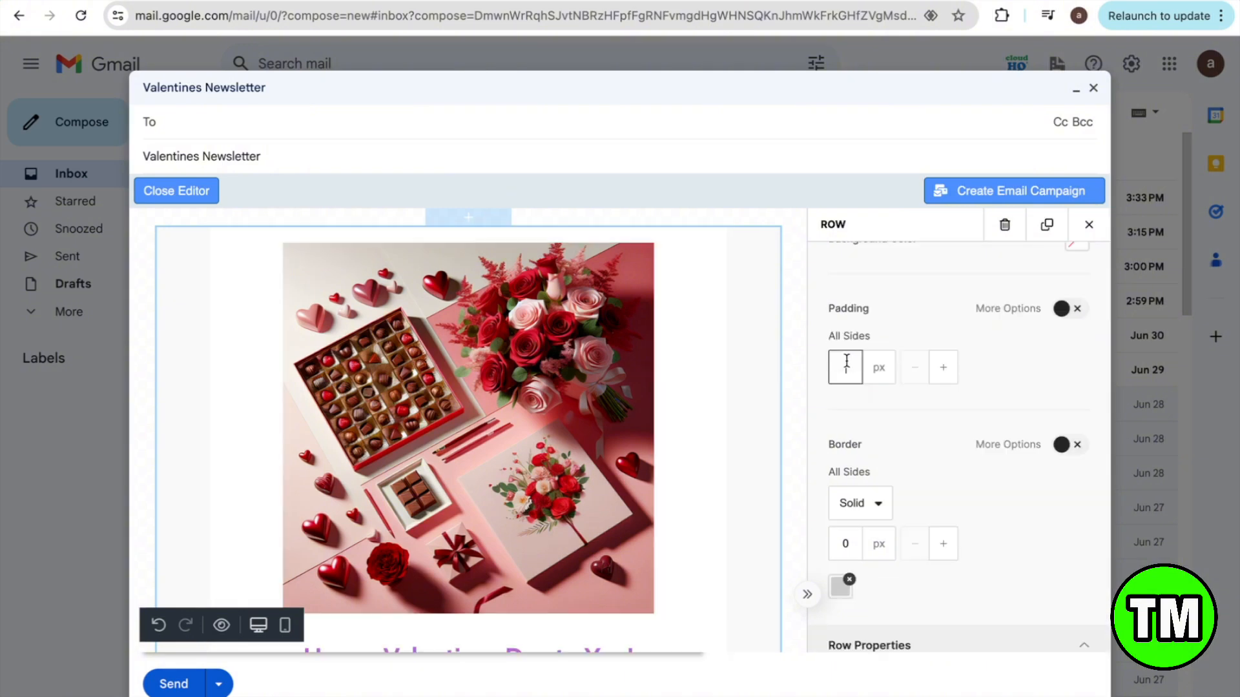
text(1)
text(0)
click(851, 417)
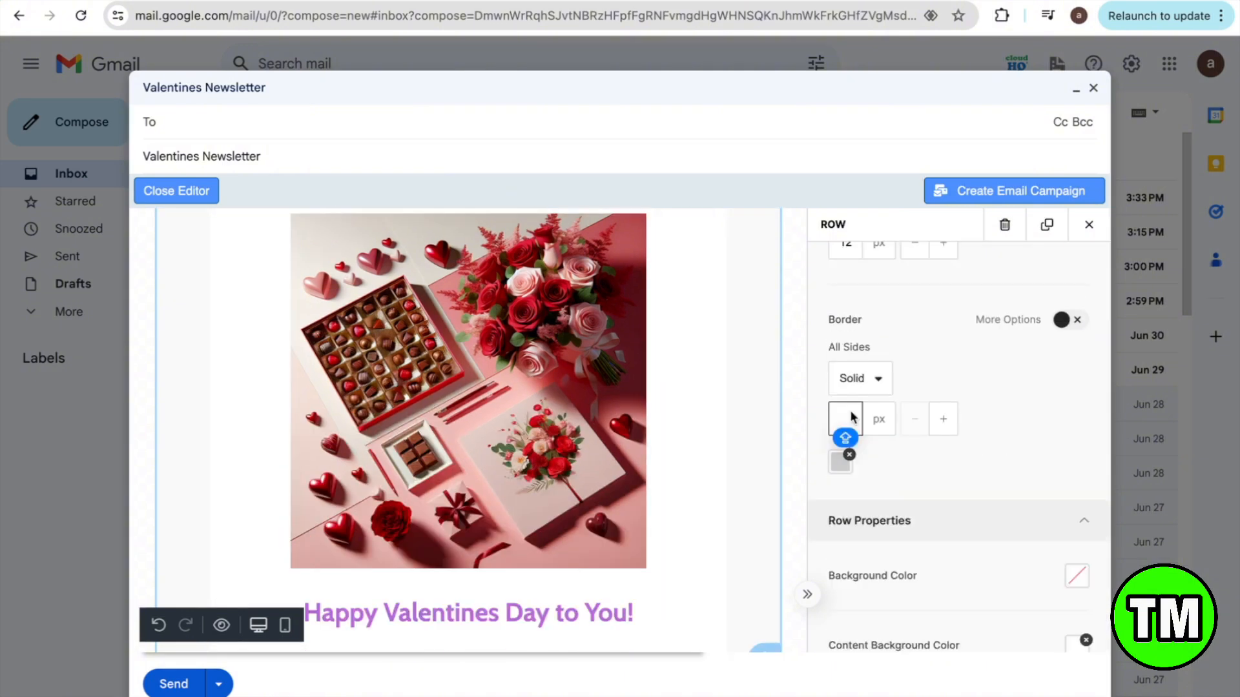
key(BackSpace)
text(10)
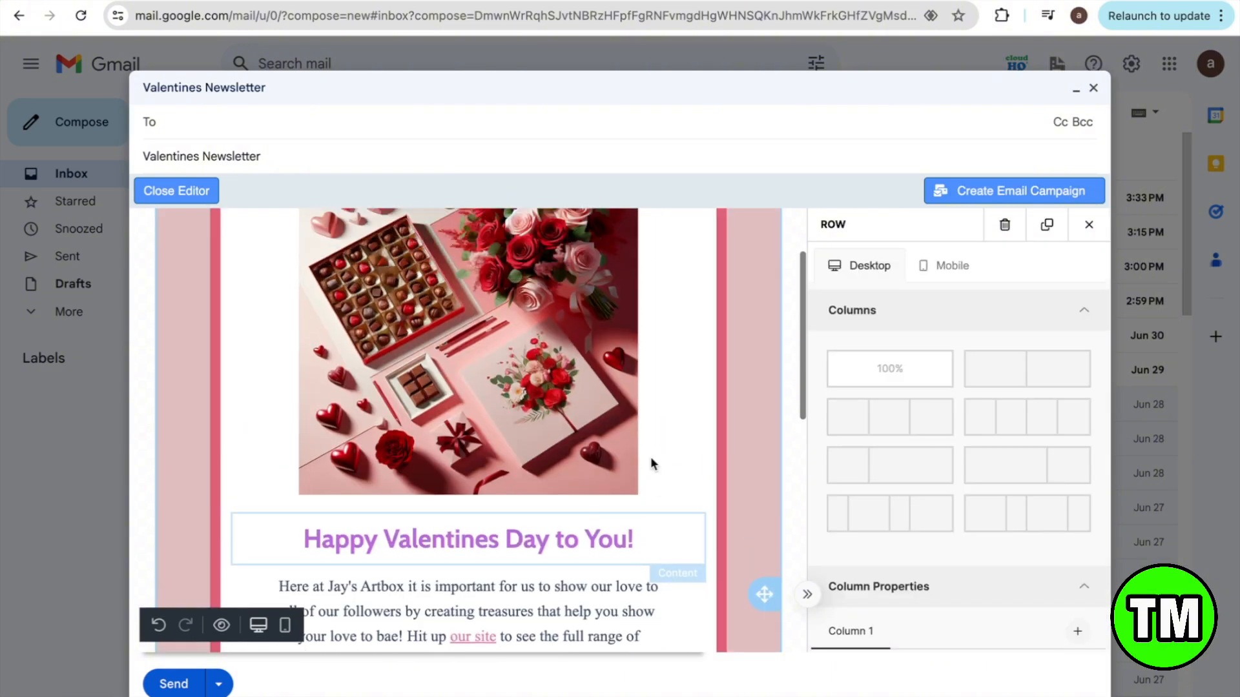
scroll(651, 461, up, 2)
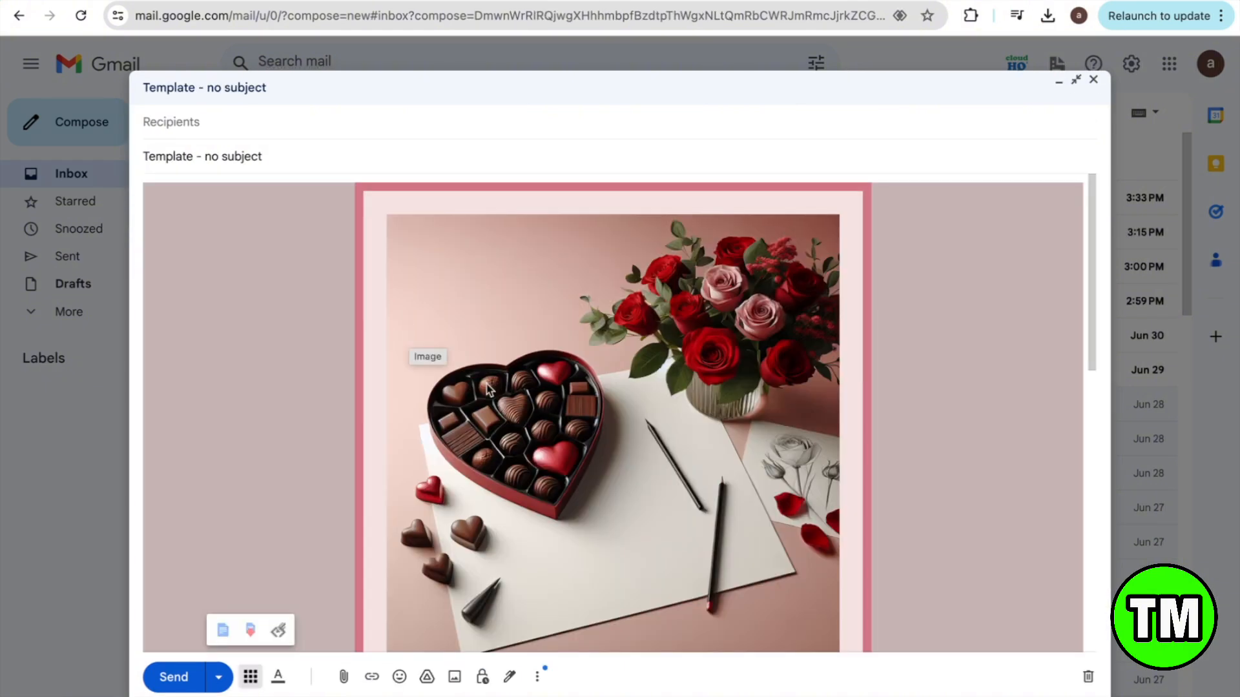
Step: Save the newsletter draft as a template named "Valentines day newsletter" without assigning a folder
click(352, 413)
scroll(352, 413, down, 10)
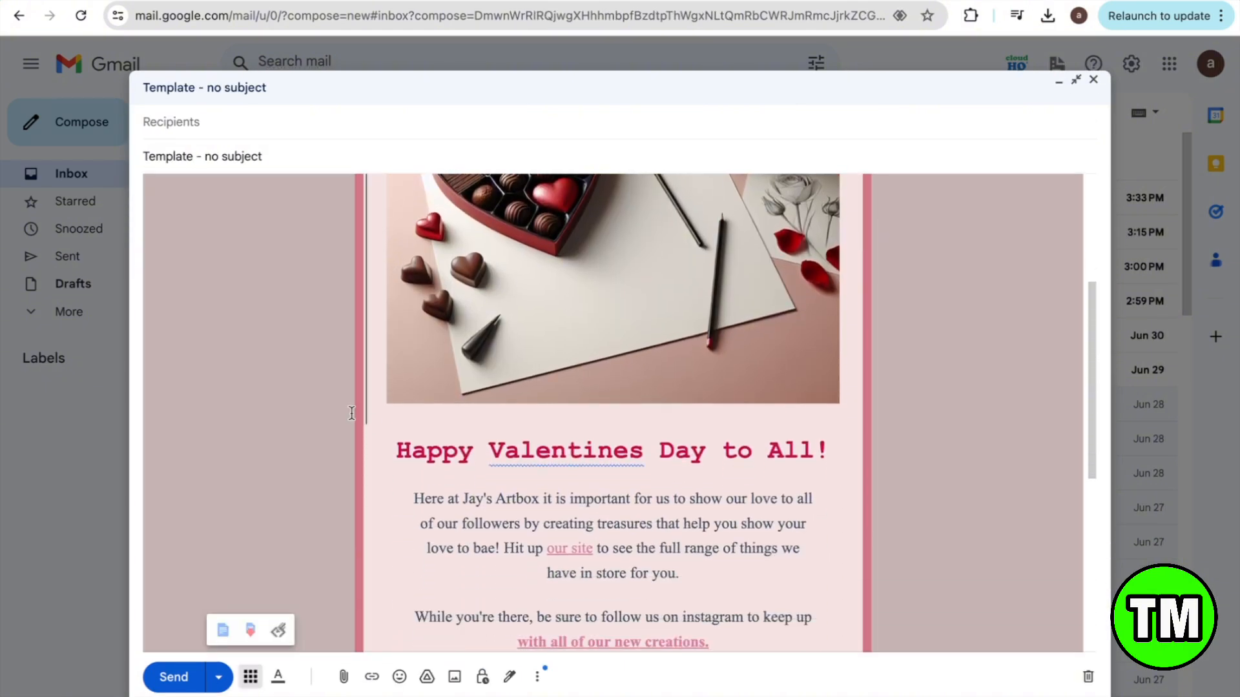
scroll(351, 413, up, 3)
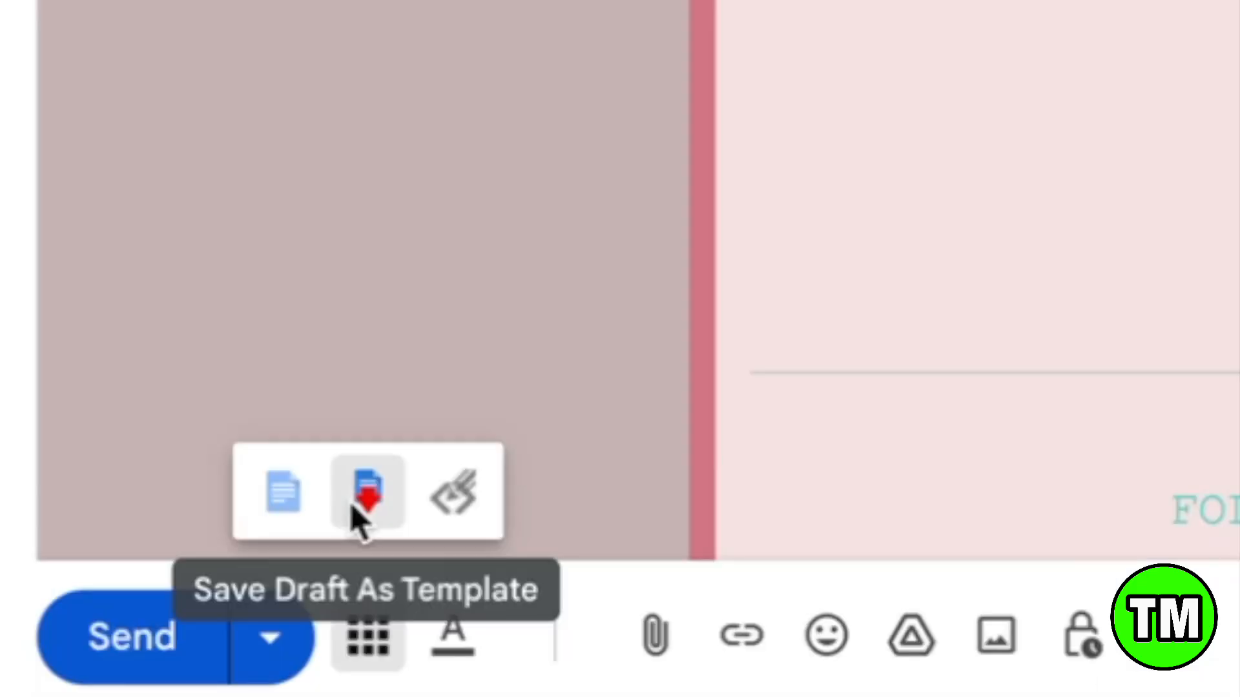
click(247, 632)
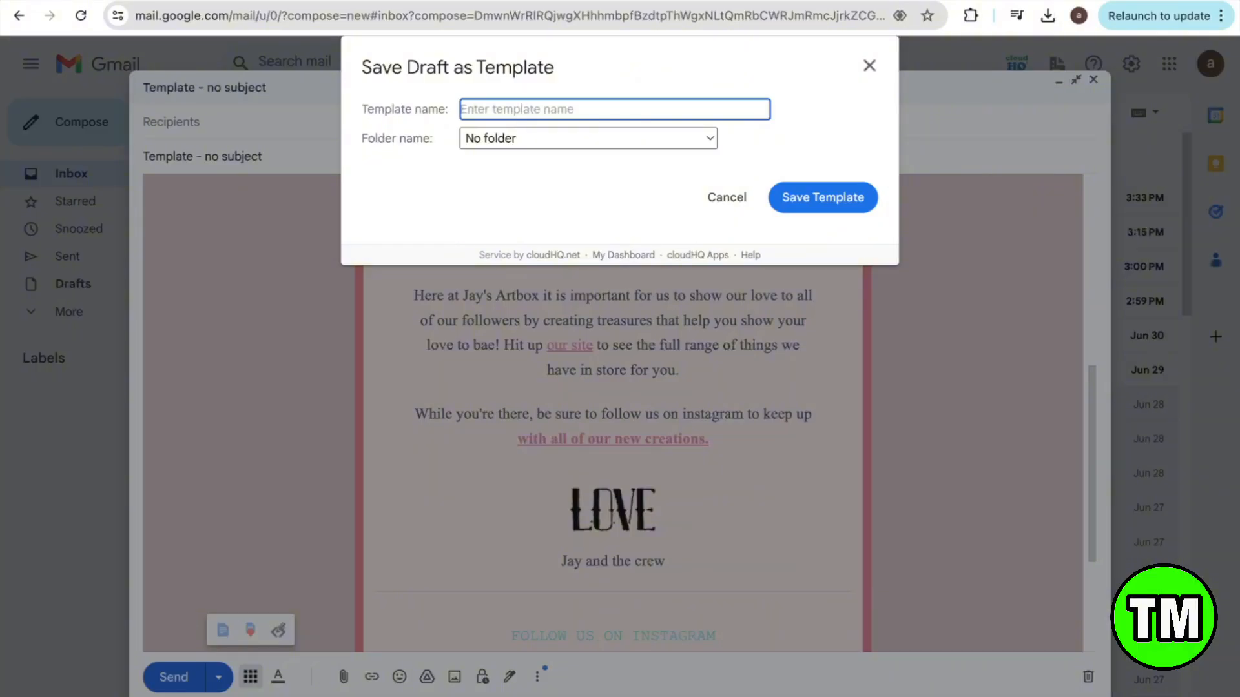
text(Vale)
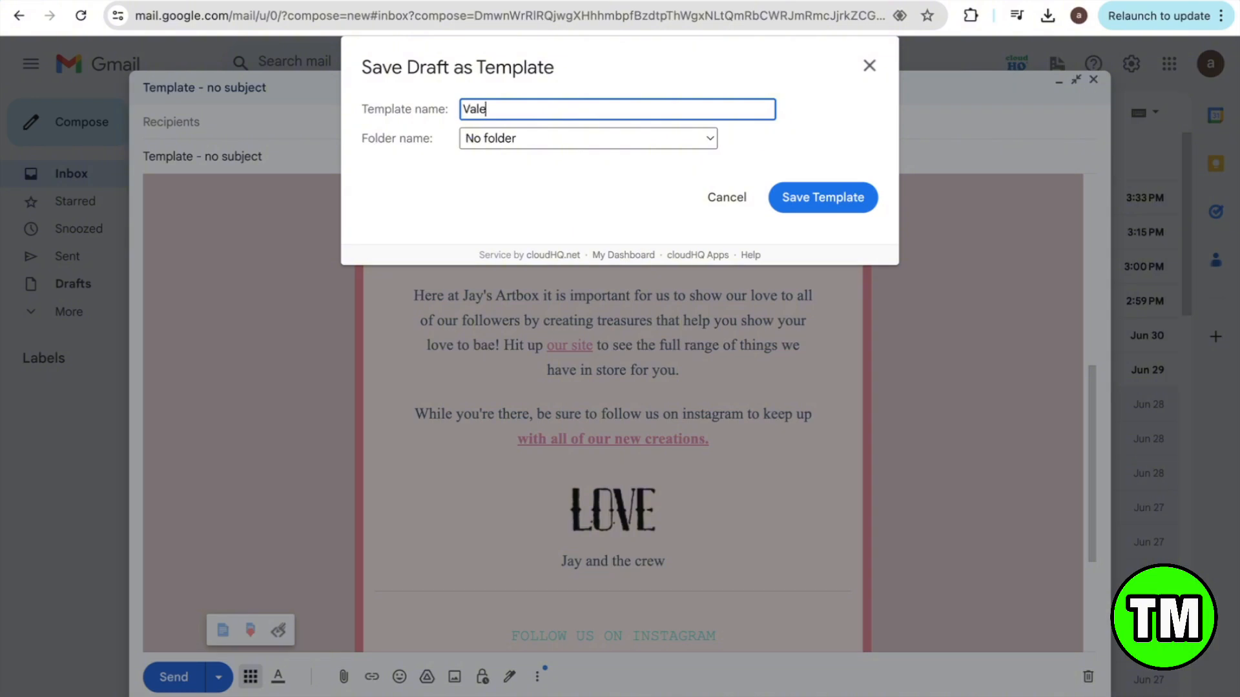
text(ntines day newsletter)
key(Tab)
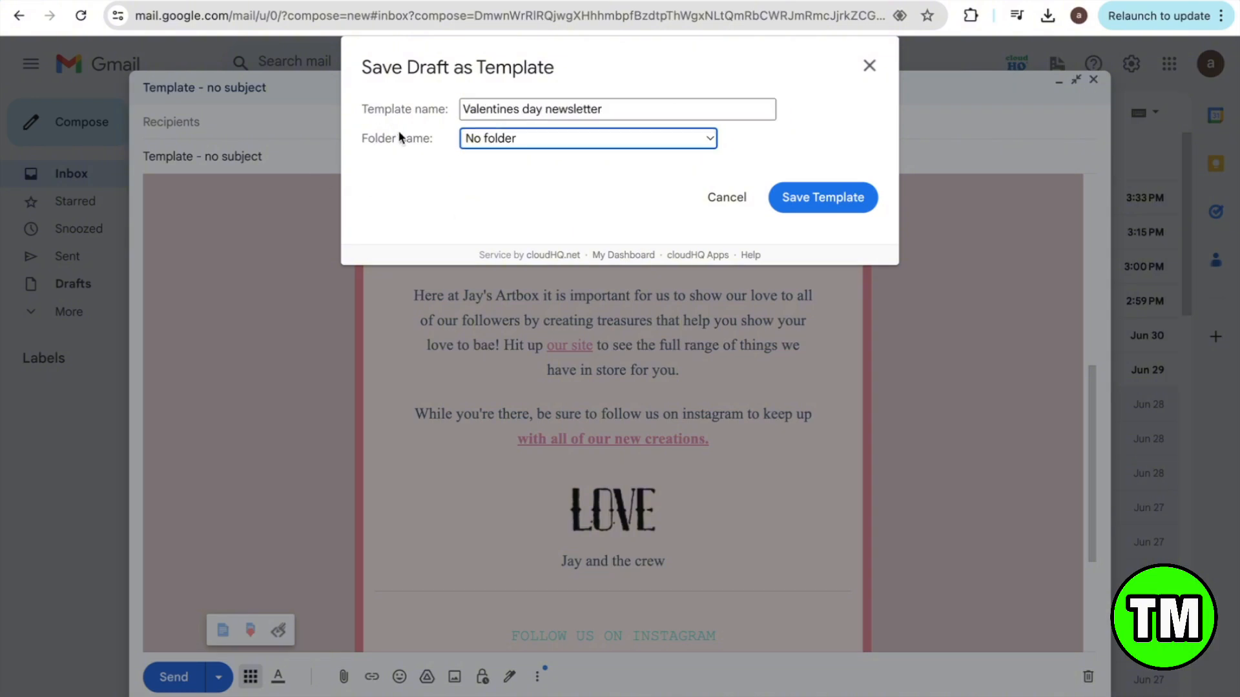
click(491, 136)
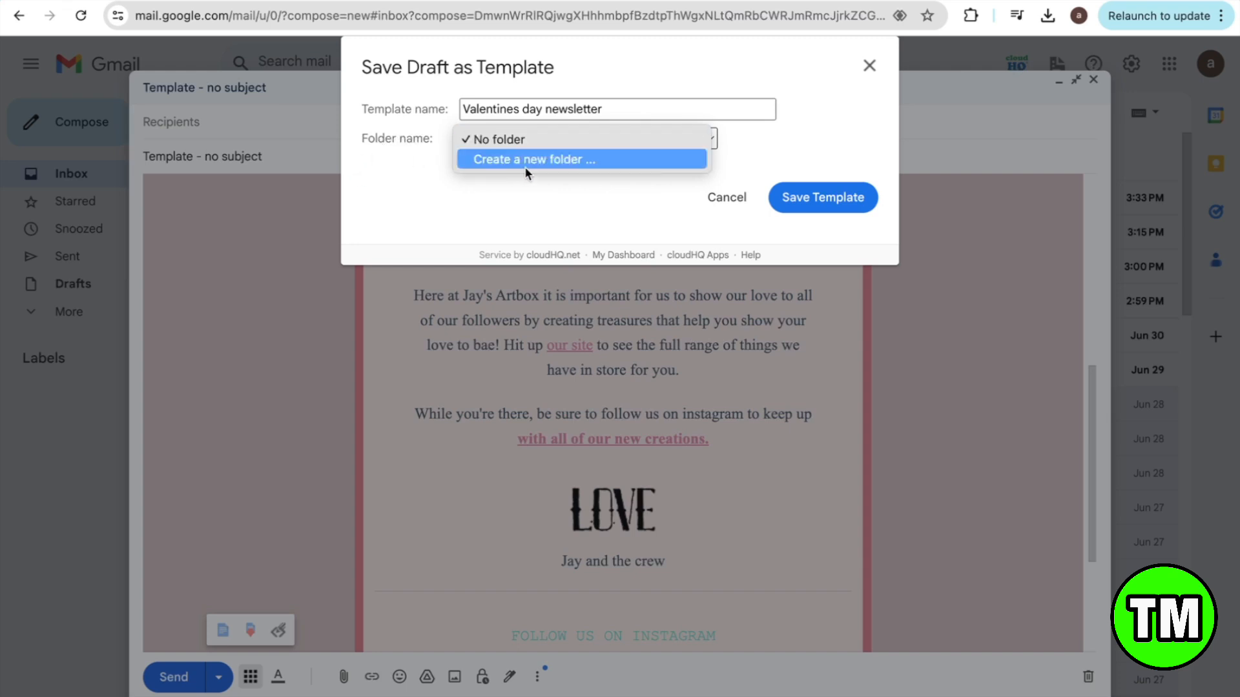
click(420, 214)
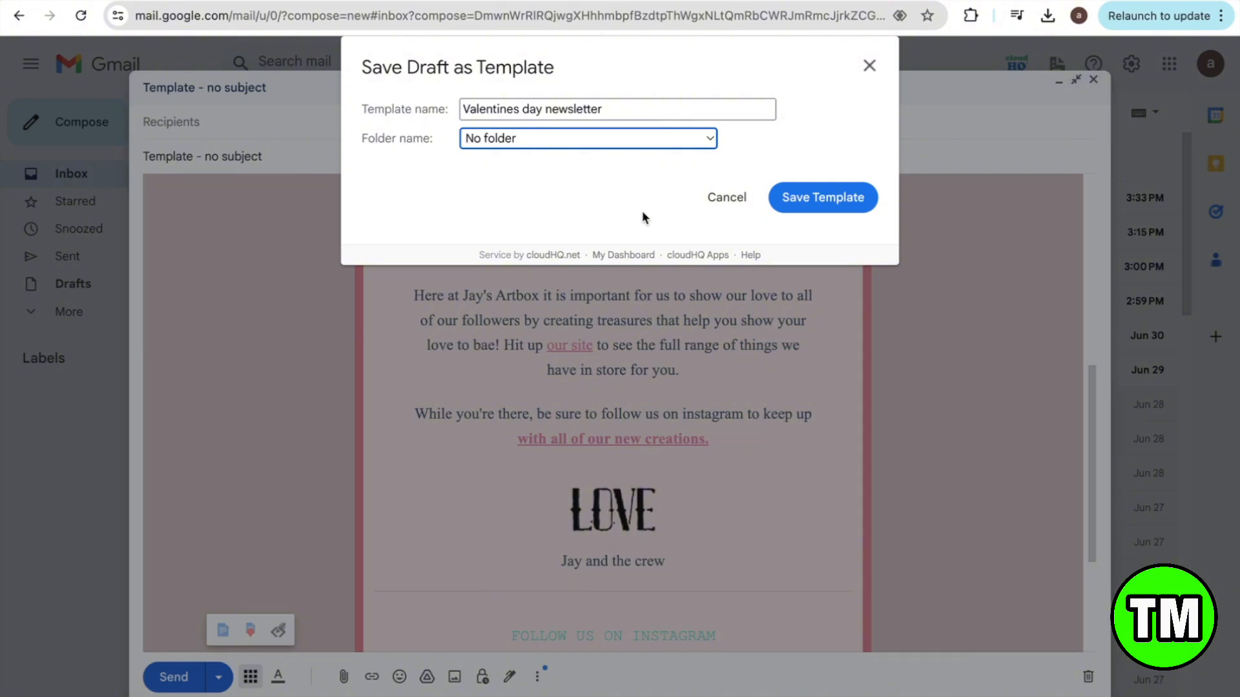
click(840, 205)
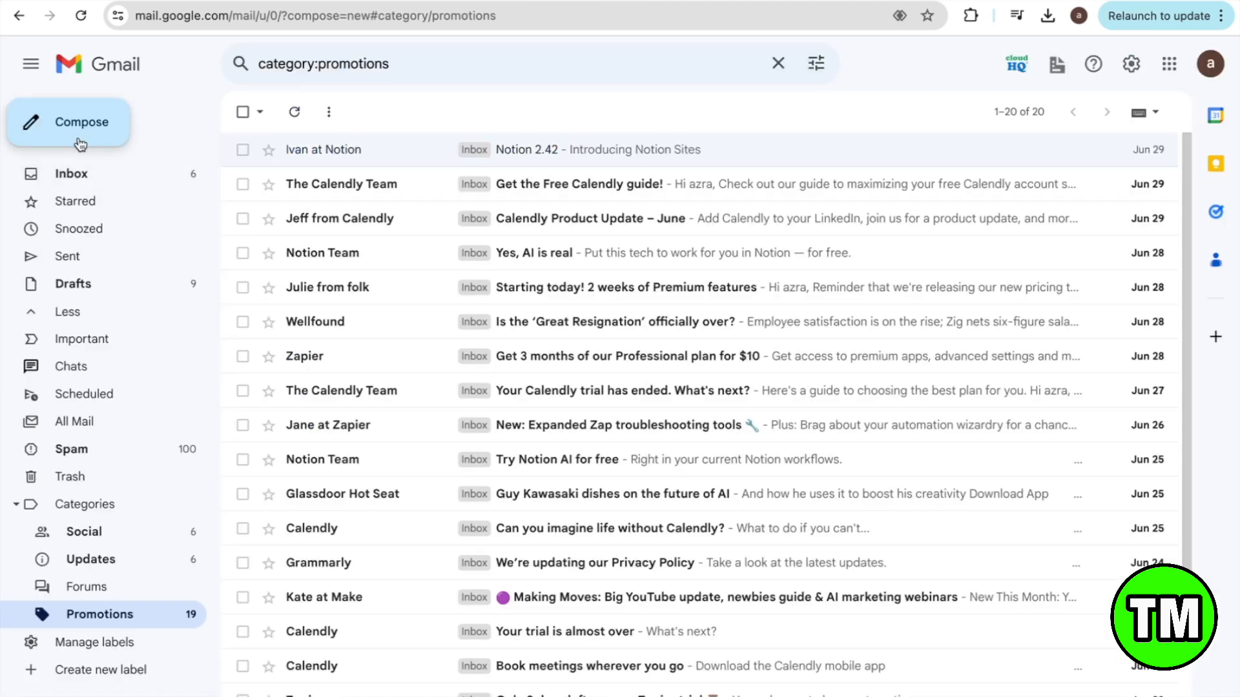
Step: Start a new email and insert the saved "Valentines day newsletter" template from the personal templates
click(81, 142)
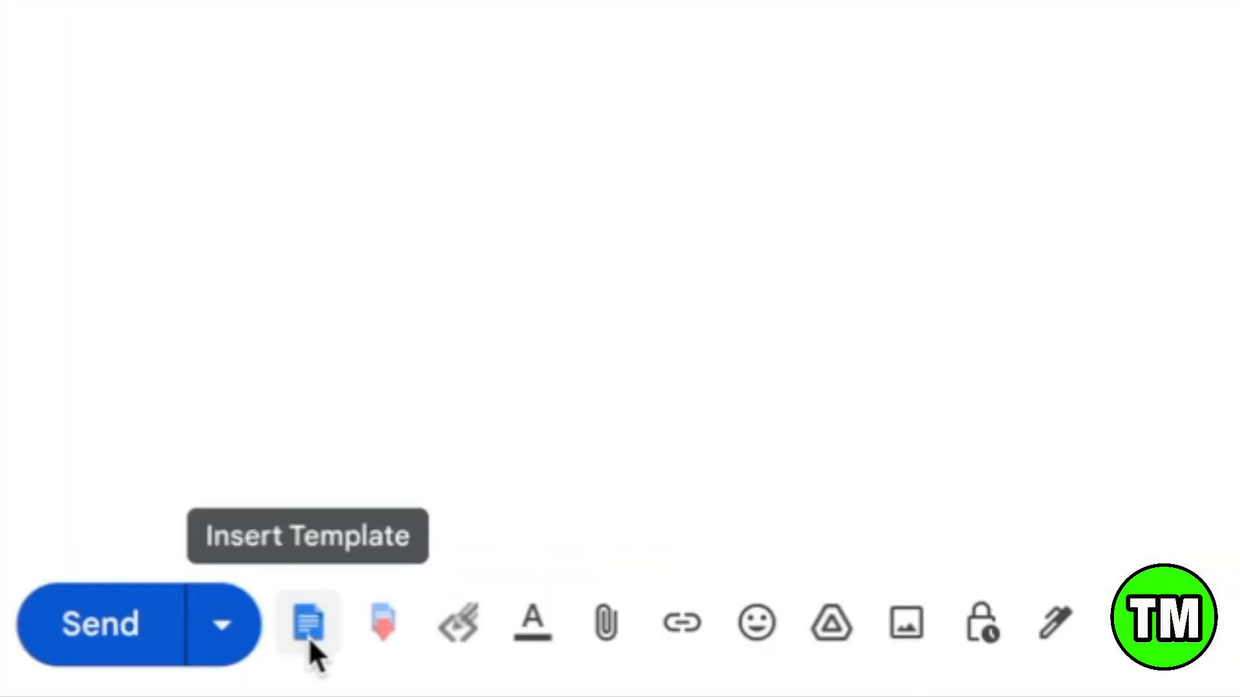
click(308, 637)
click(497, 542)
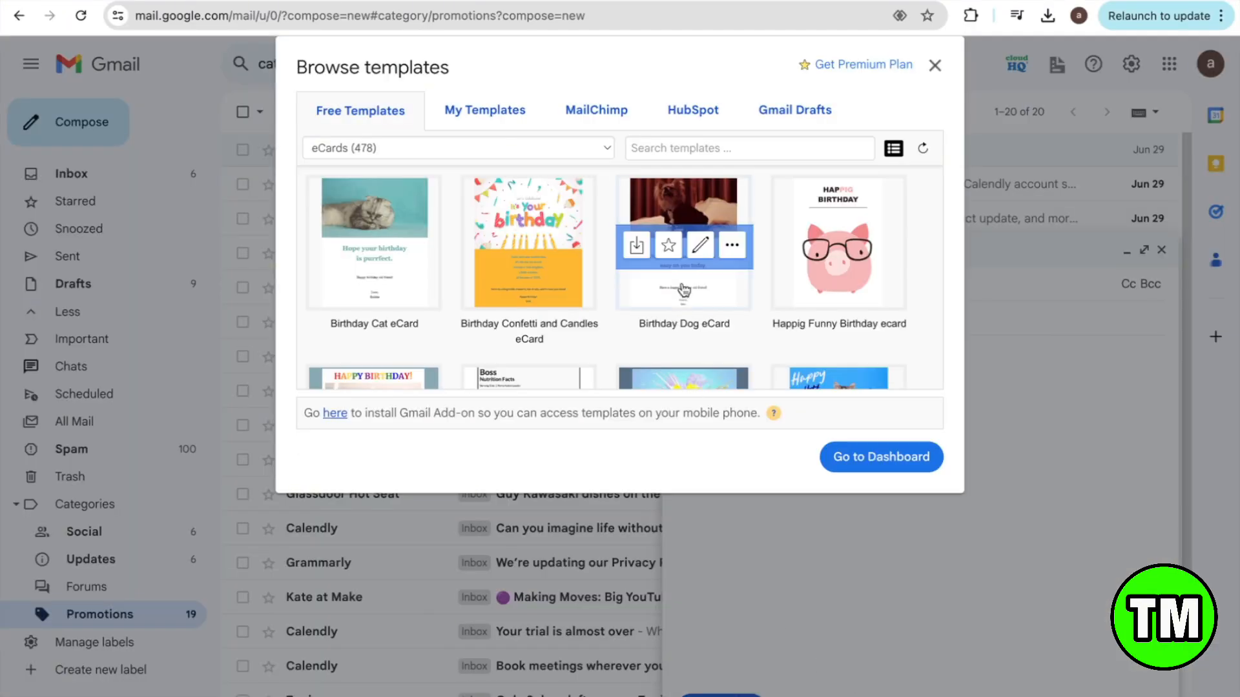
click(489, 117)
mouse_move(381, 258)
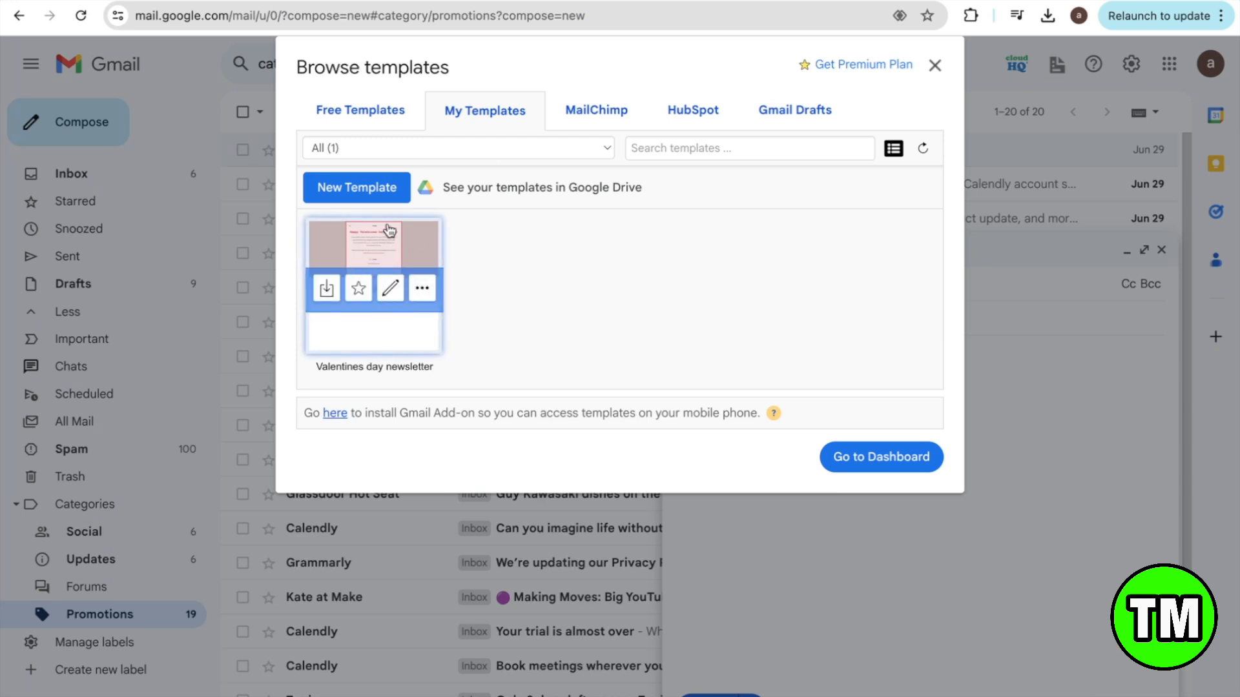
click(326, 291)
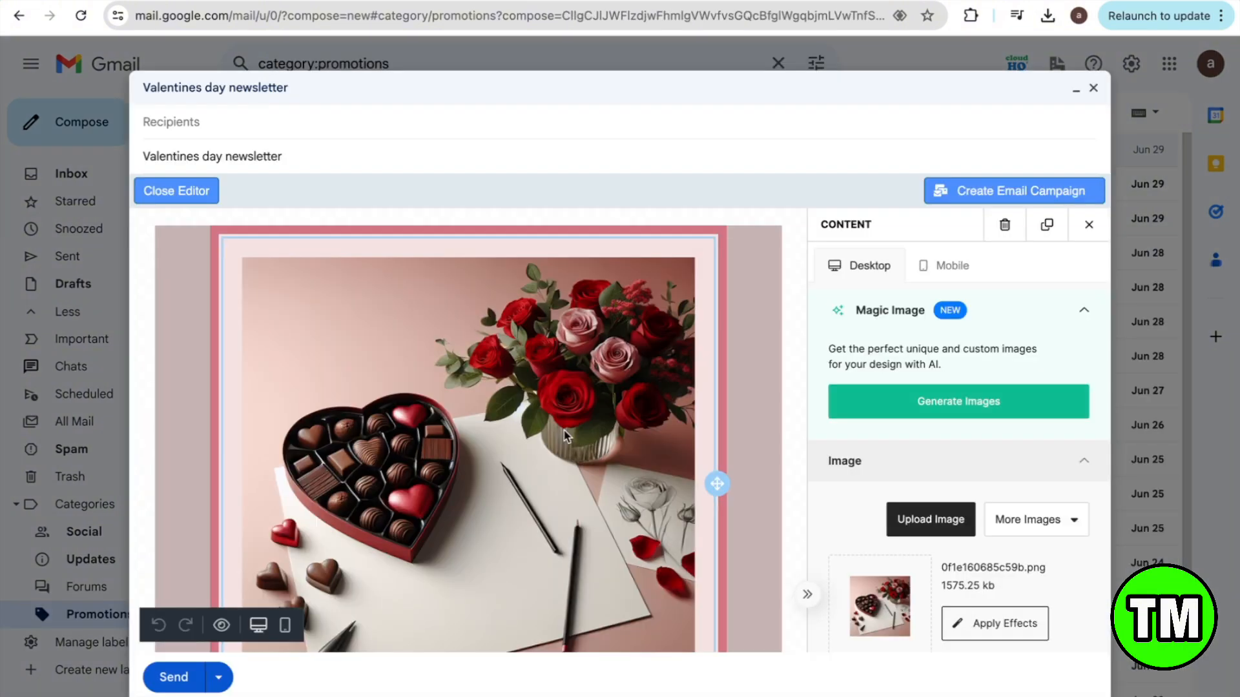